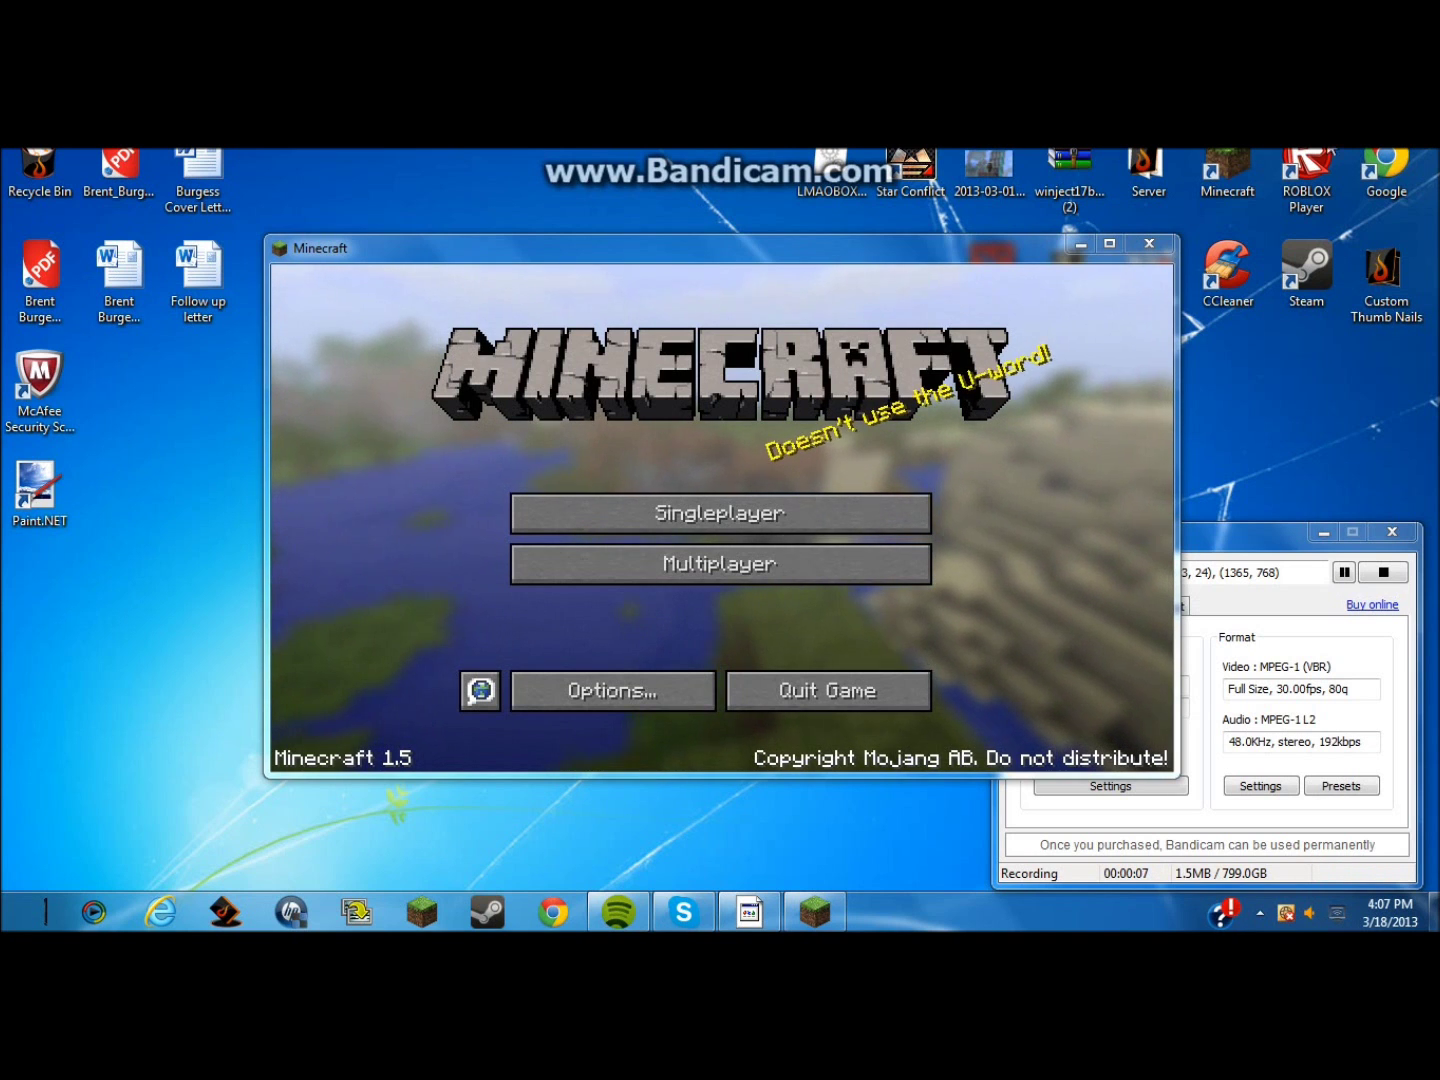
# Load the first New World from the Singleplayer list and maximize the game window
pyautogui.click(785, 510)
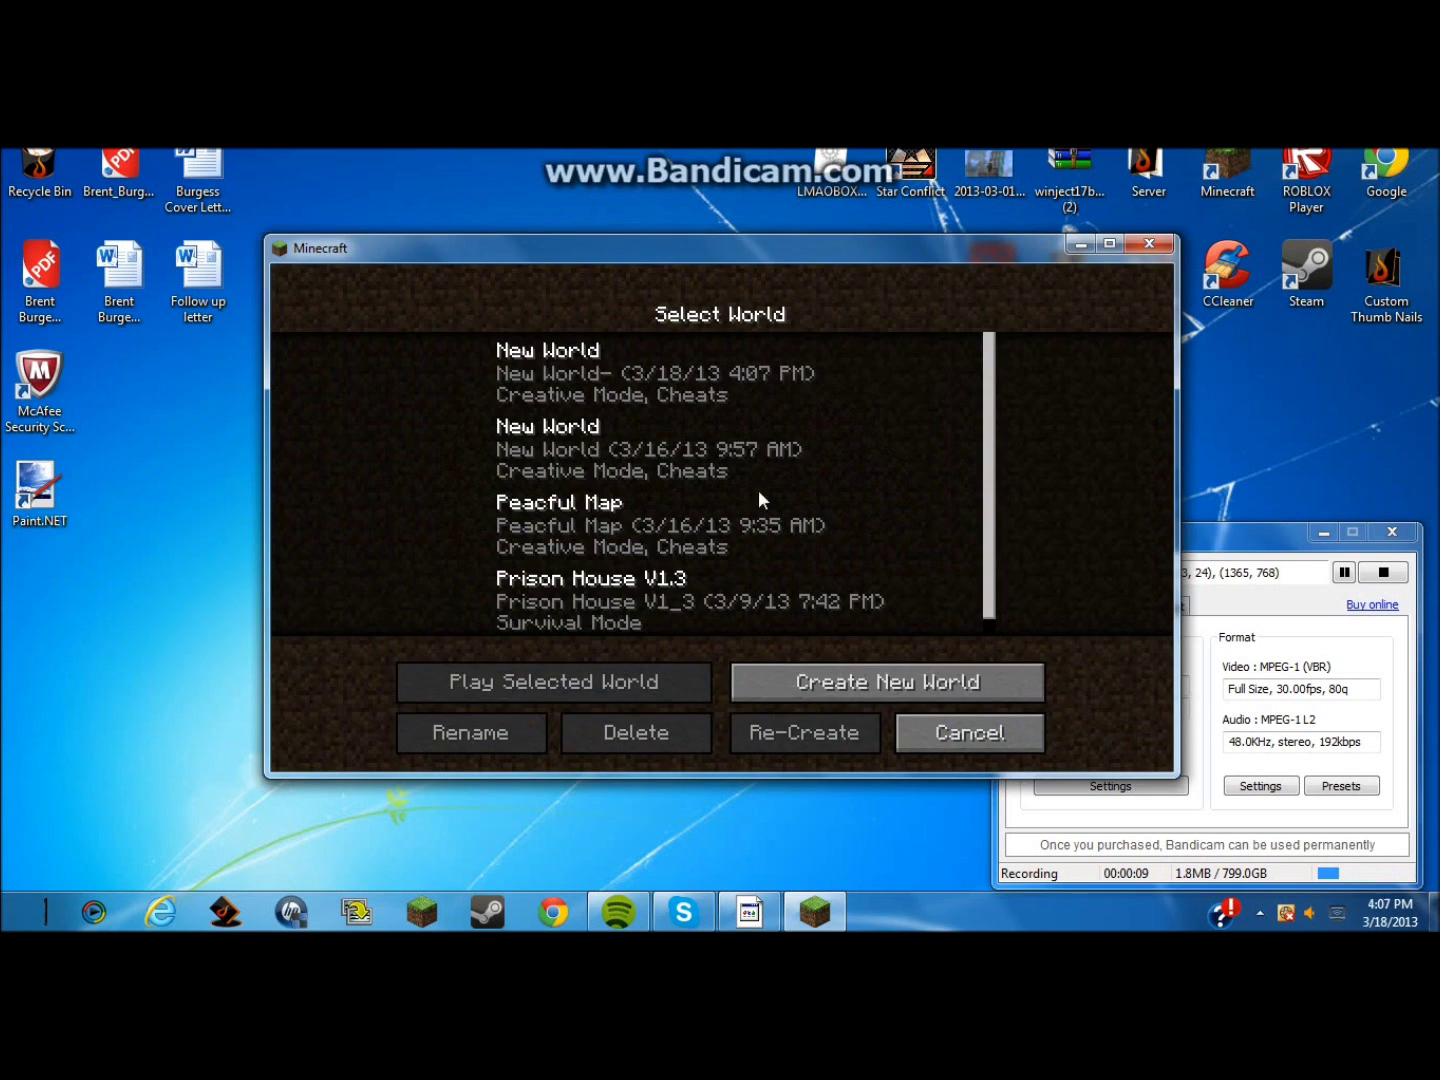
pyautogui.click(609, 355)
pyautogui.click(593, 677)
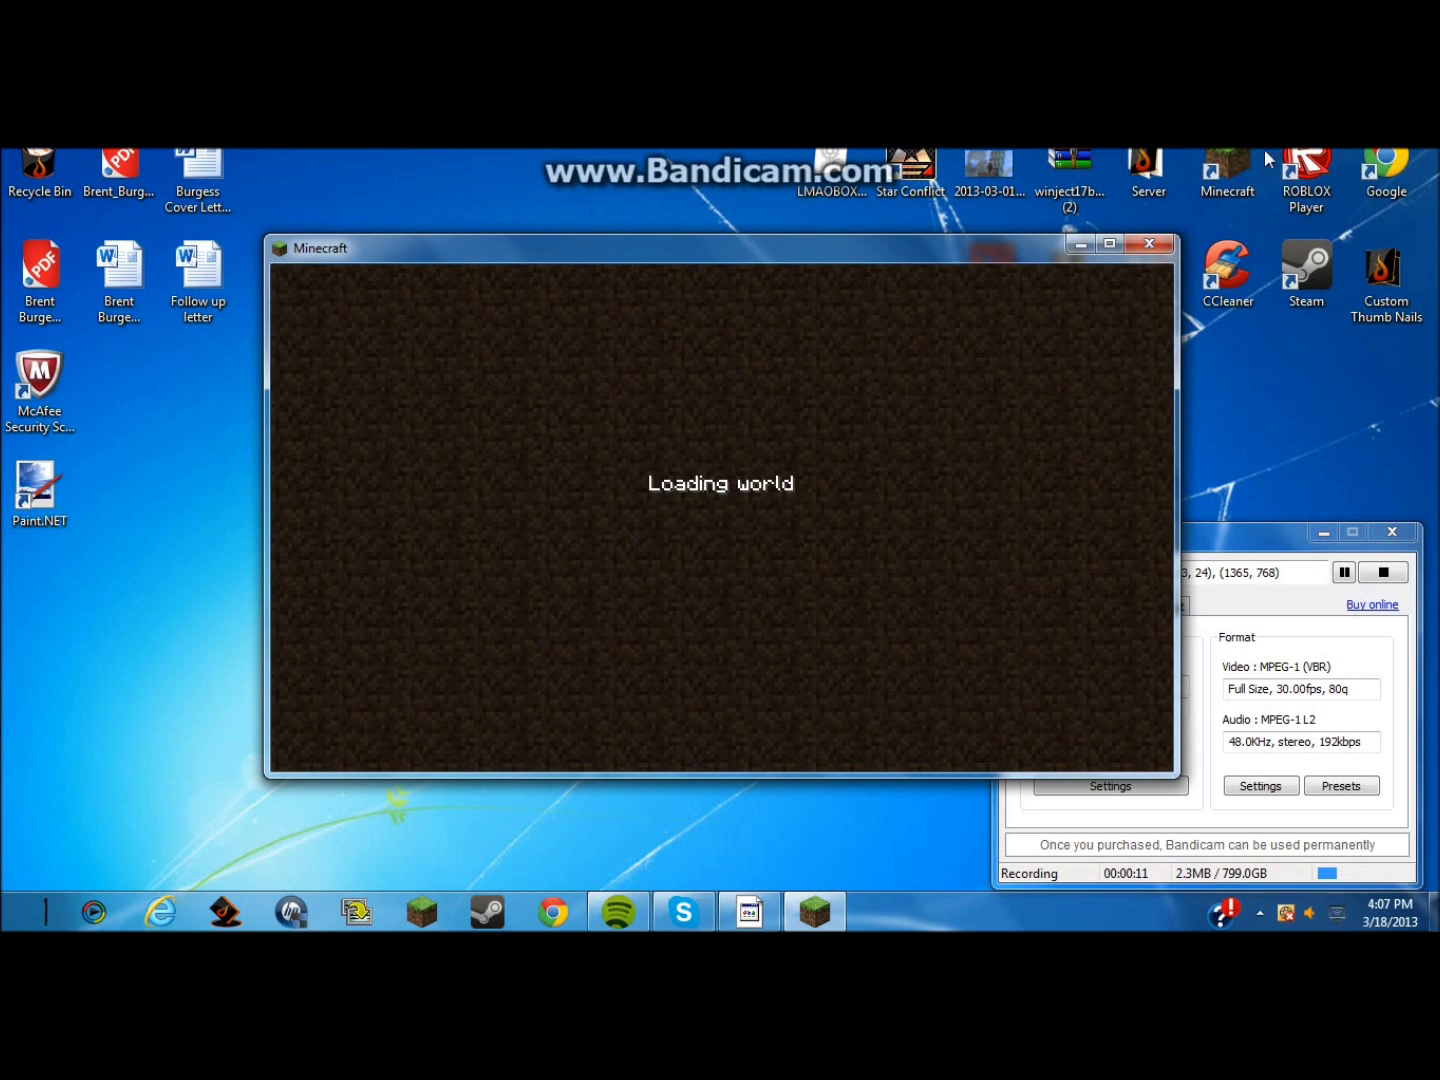
pyautogui.click(1109, 245)
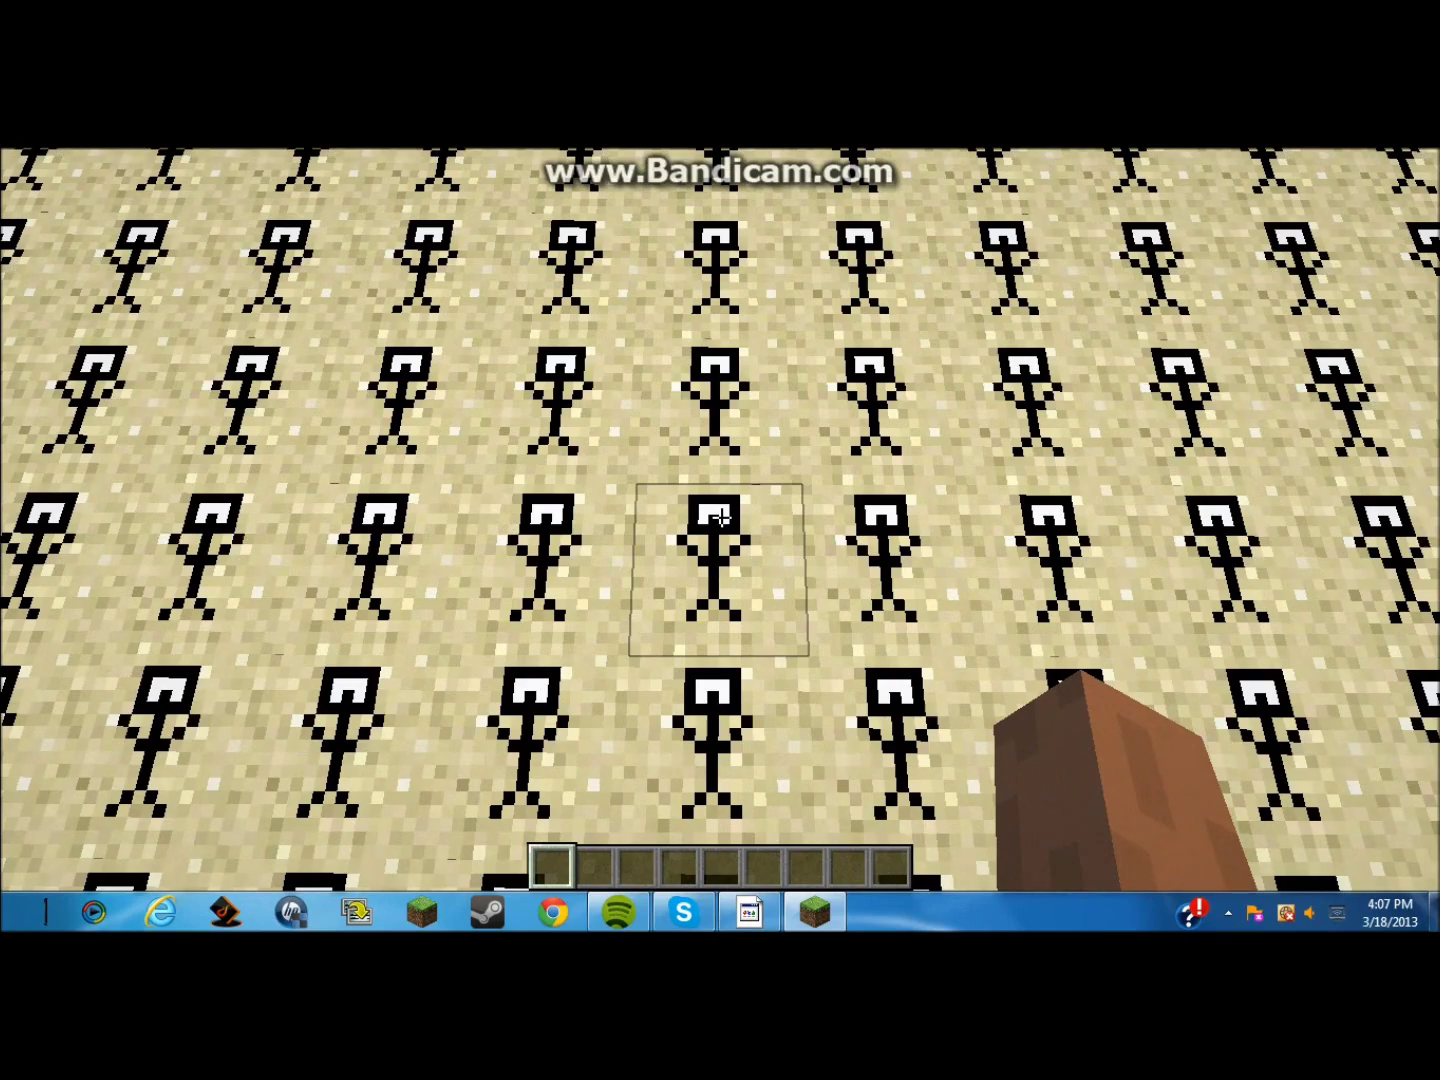
# Dig a shaft through the stick-figure sand, drop into it and fly back out
pyautogui.click(722, 517)
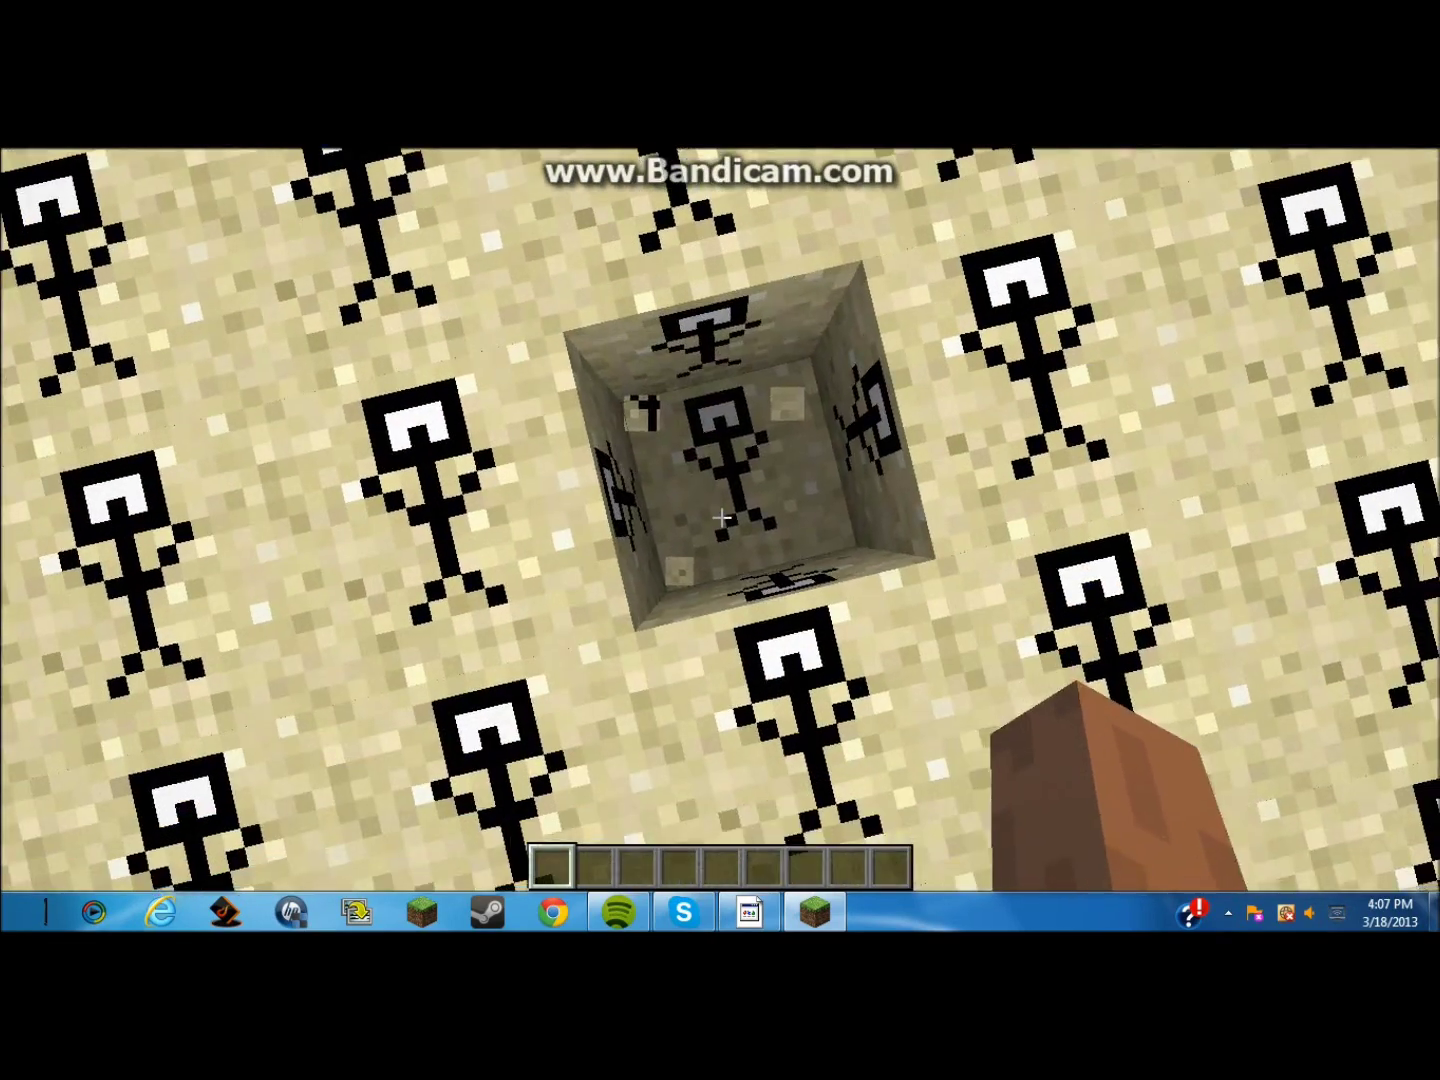
pyautogui.click(722, 517)
pyautogui.press('w')
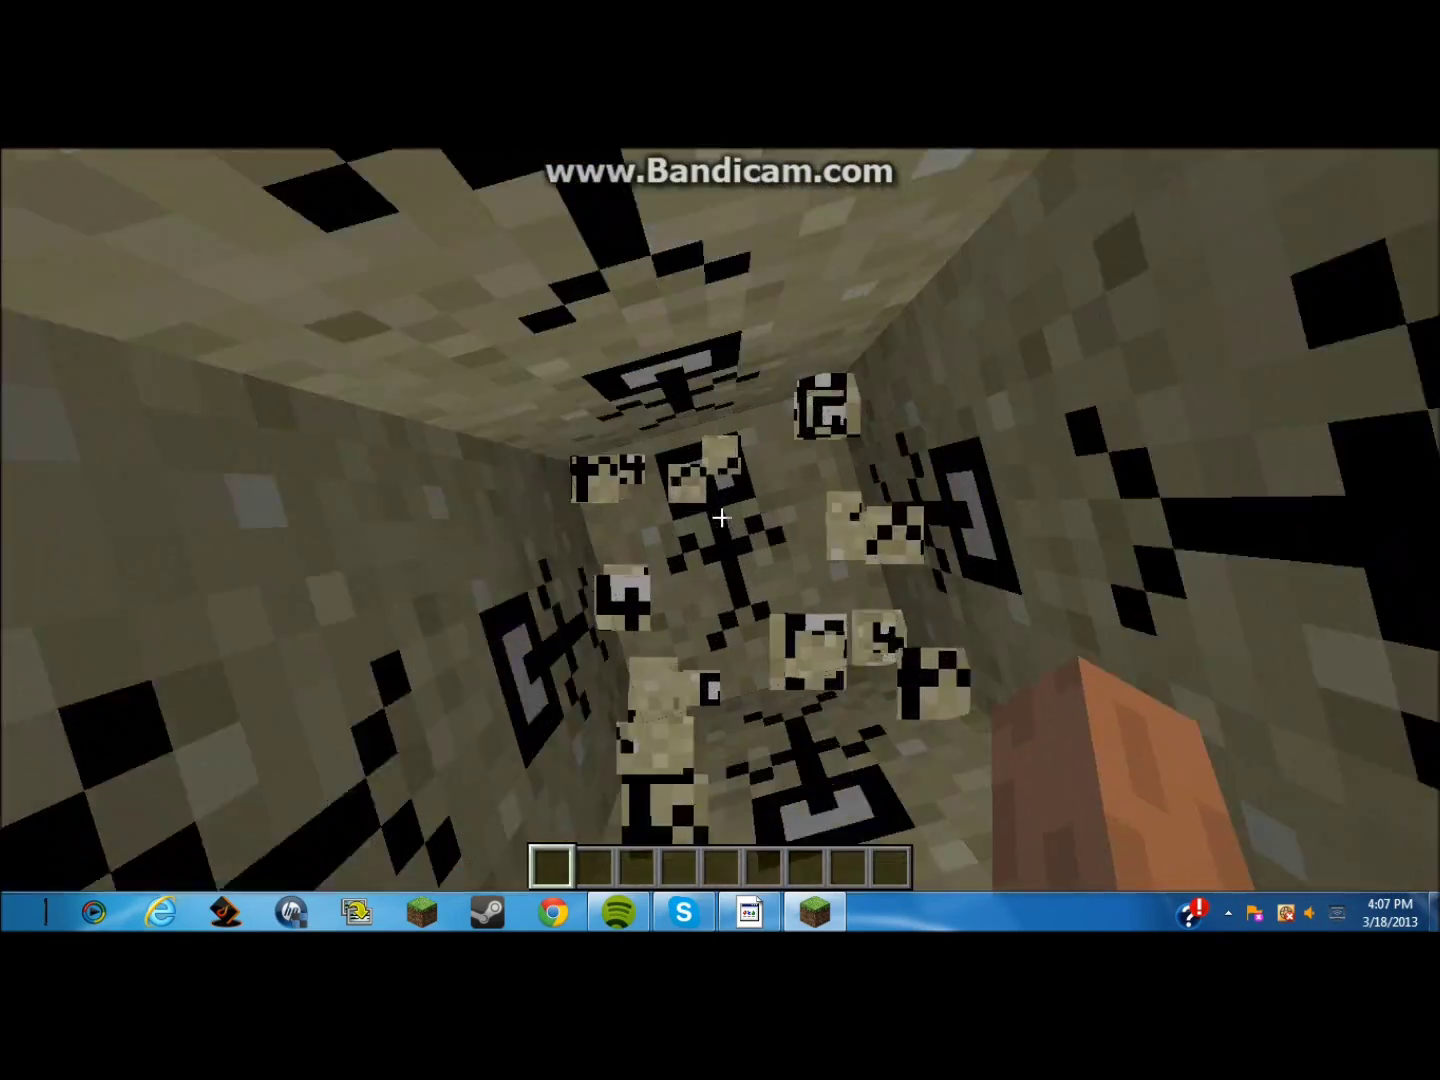
pyautogui.press('space')
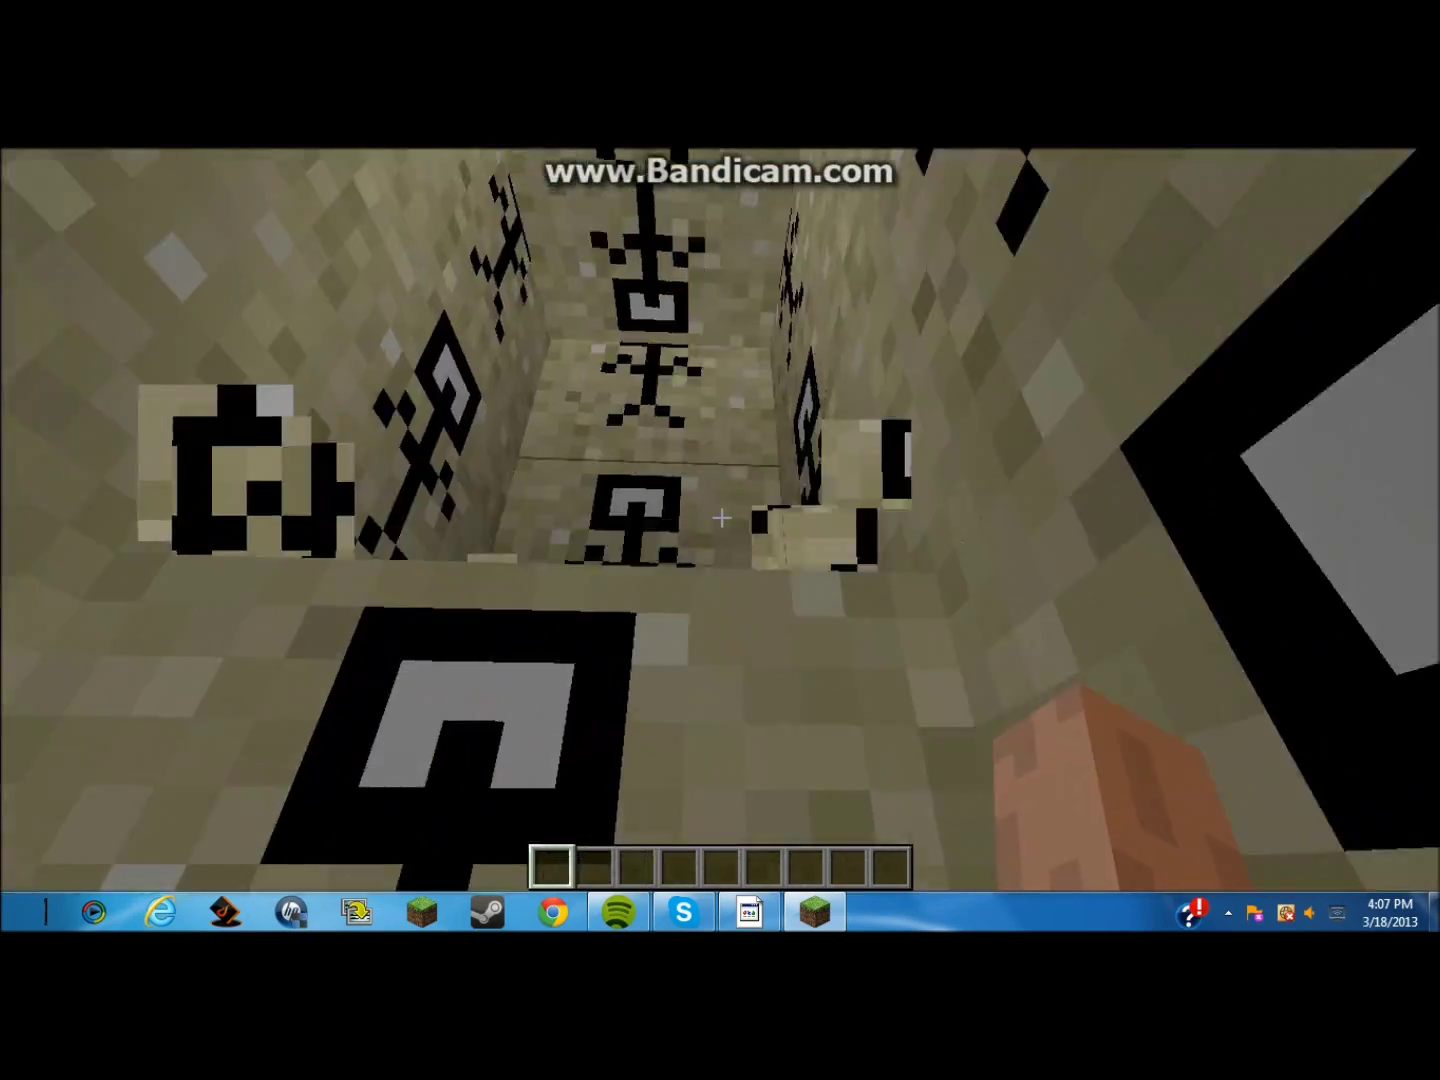
# Select Sand from the creative inventory and place two sand blocks on the field
pyautogui.press('e')
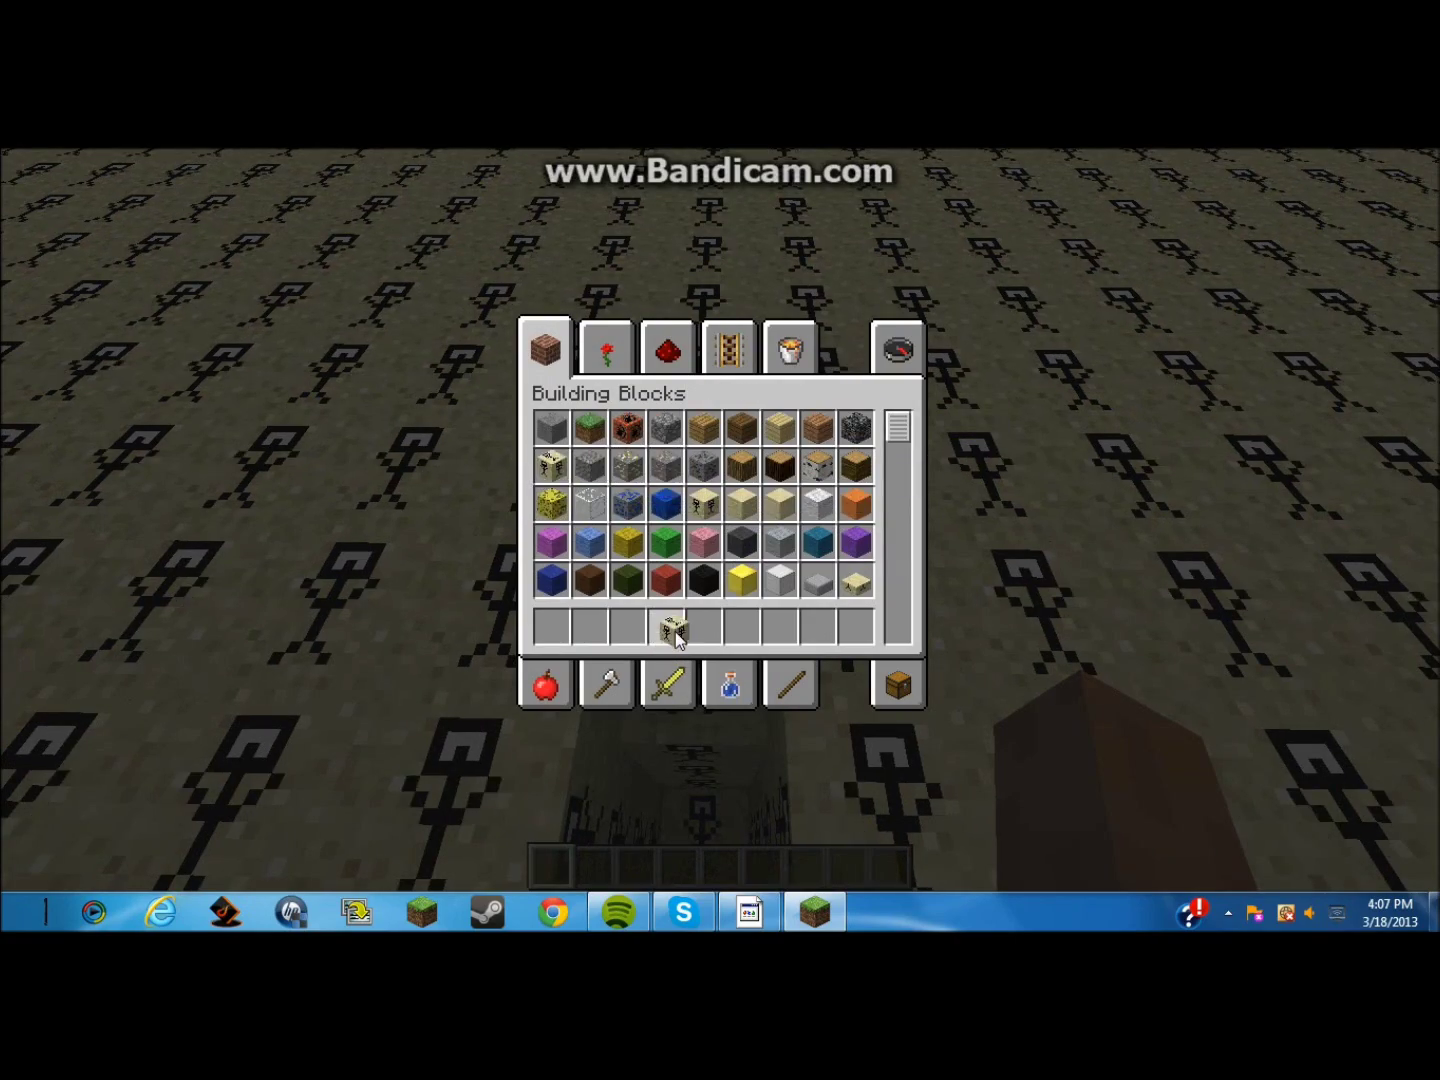
pyautogui.press('e')
pyautogui.press('4')
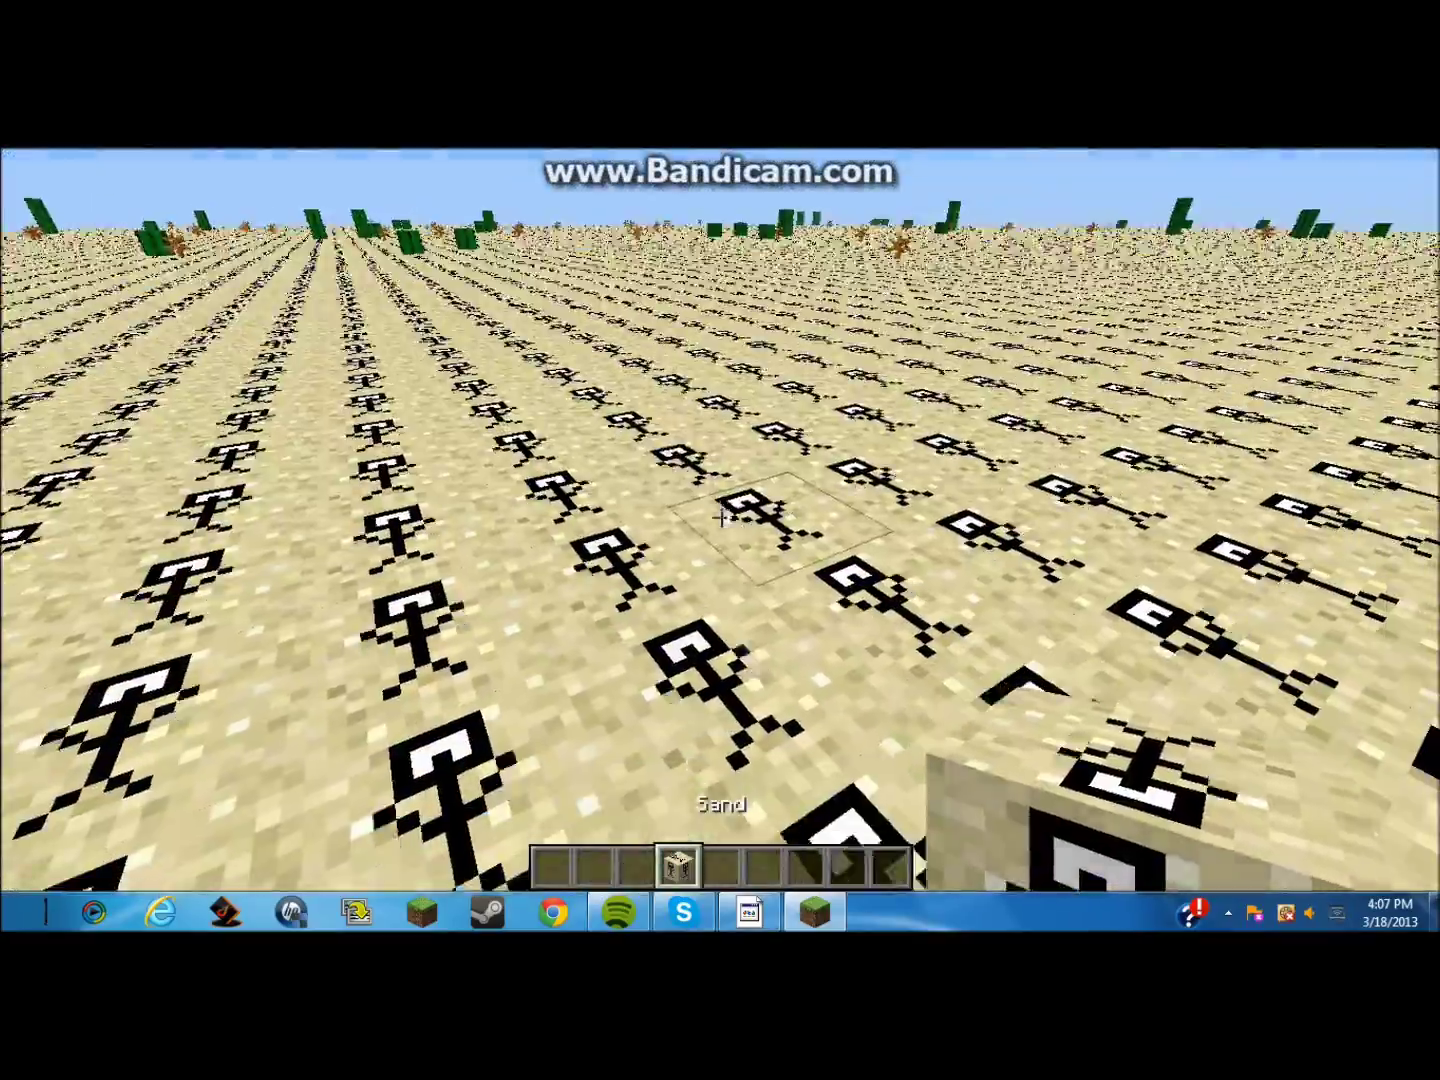
pyautogui.rightClick(722, 518)
pyautogui.rightClick(722, 518)
pyautogui.rightClick(722, 518)
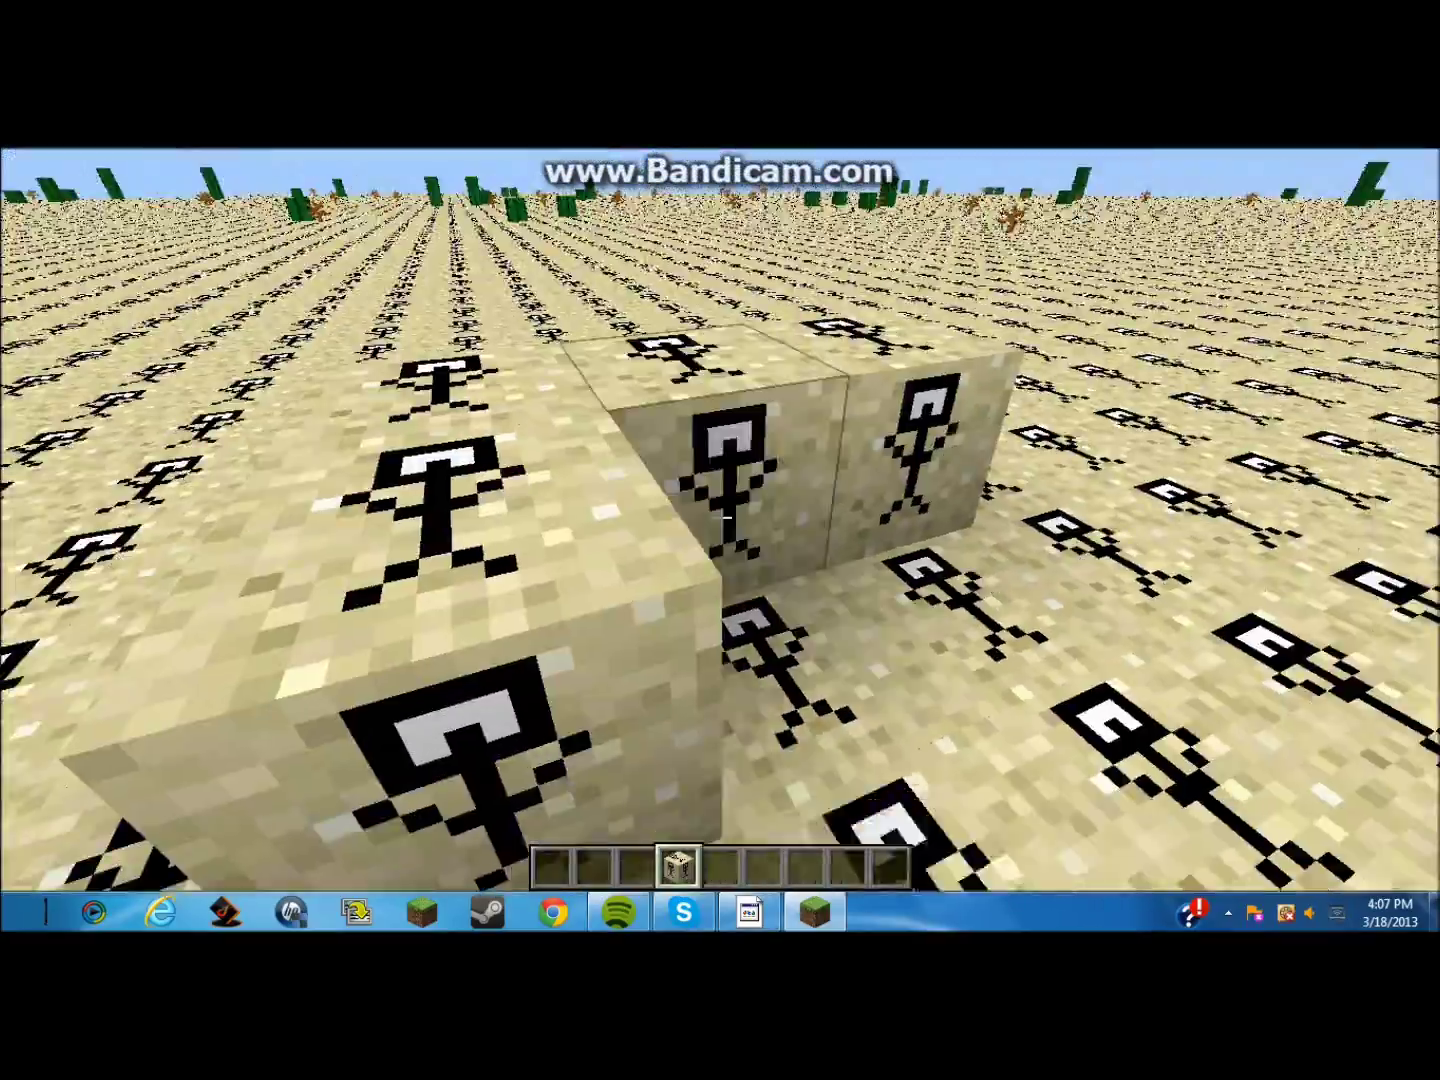
# Fly up over the sand field, then switch from the game to the desktop
pyautogui.press('space')
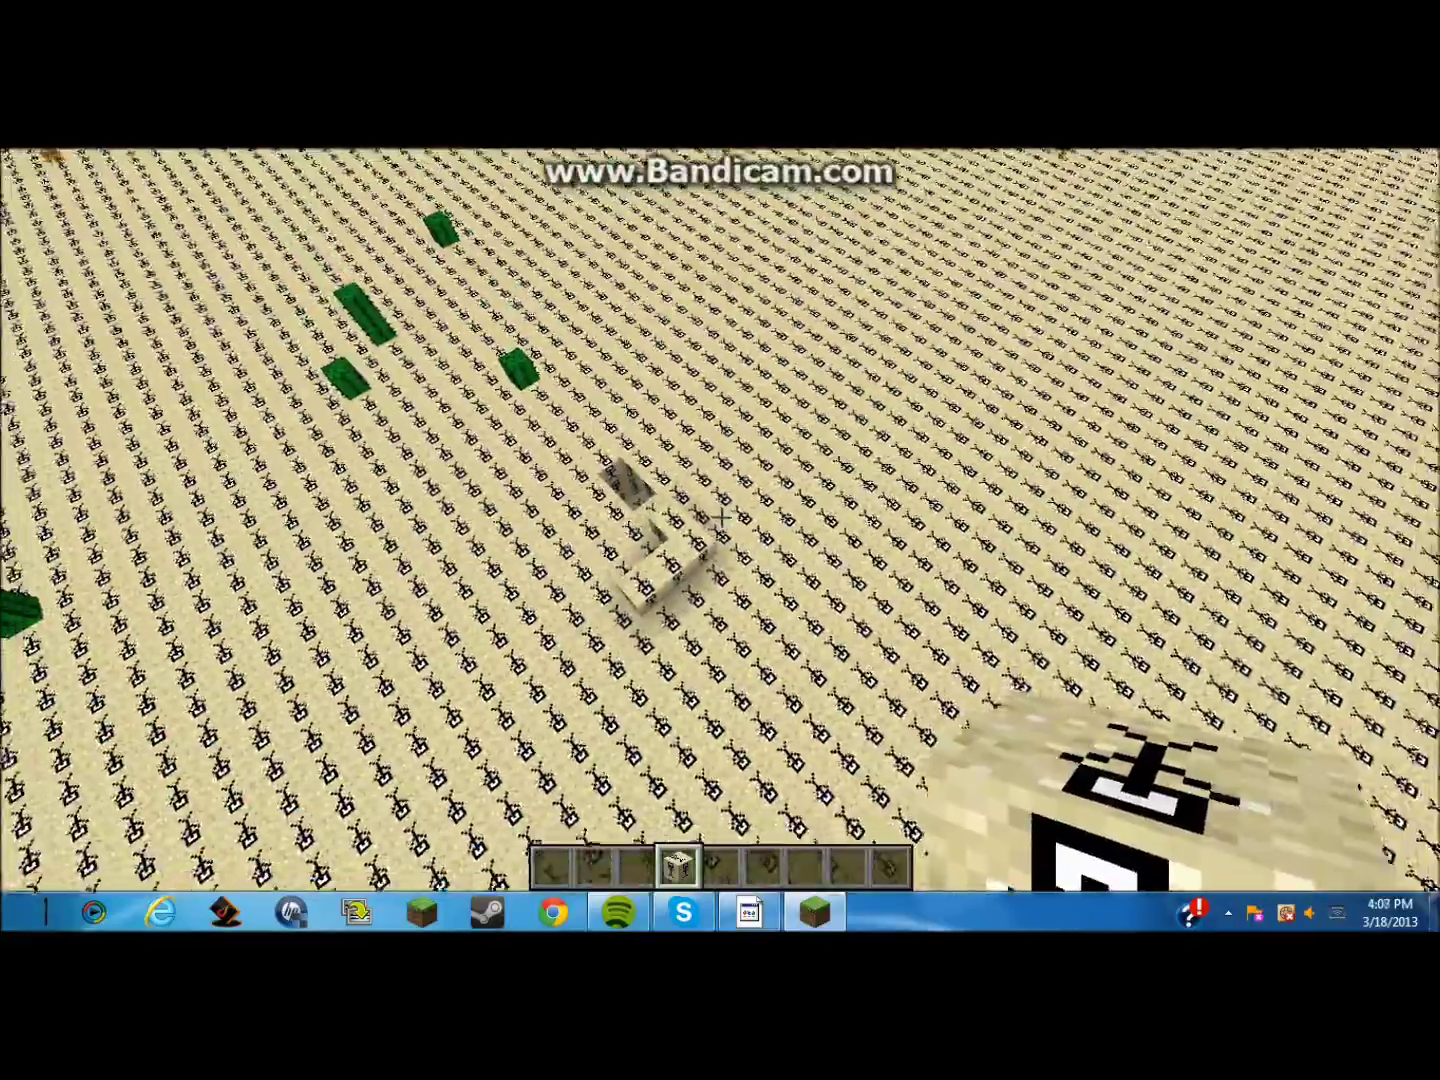
pyautogui.press('w')
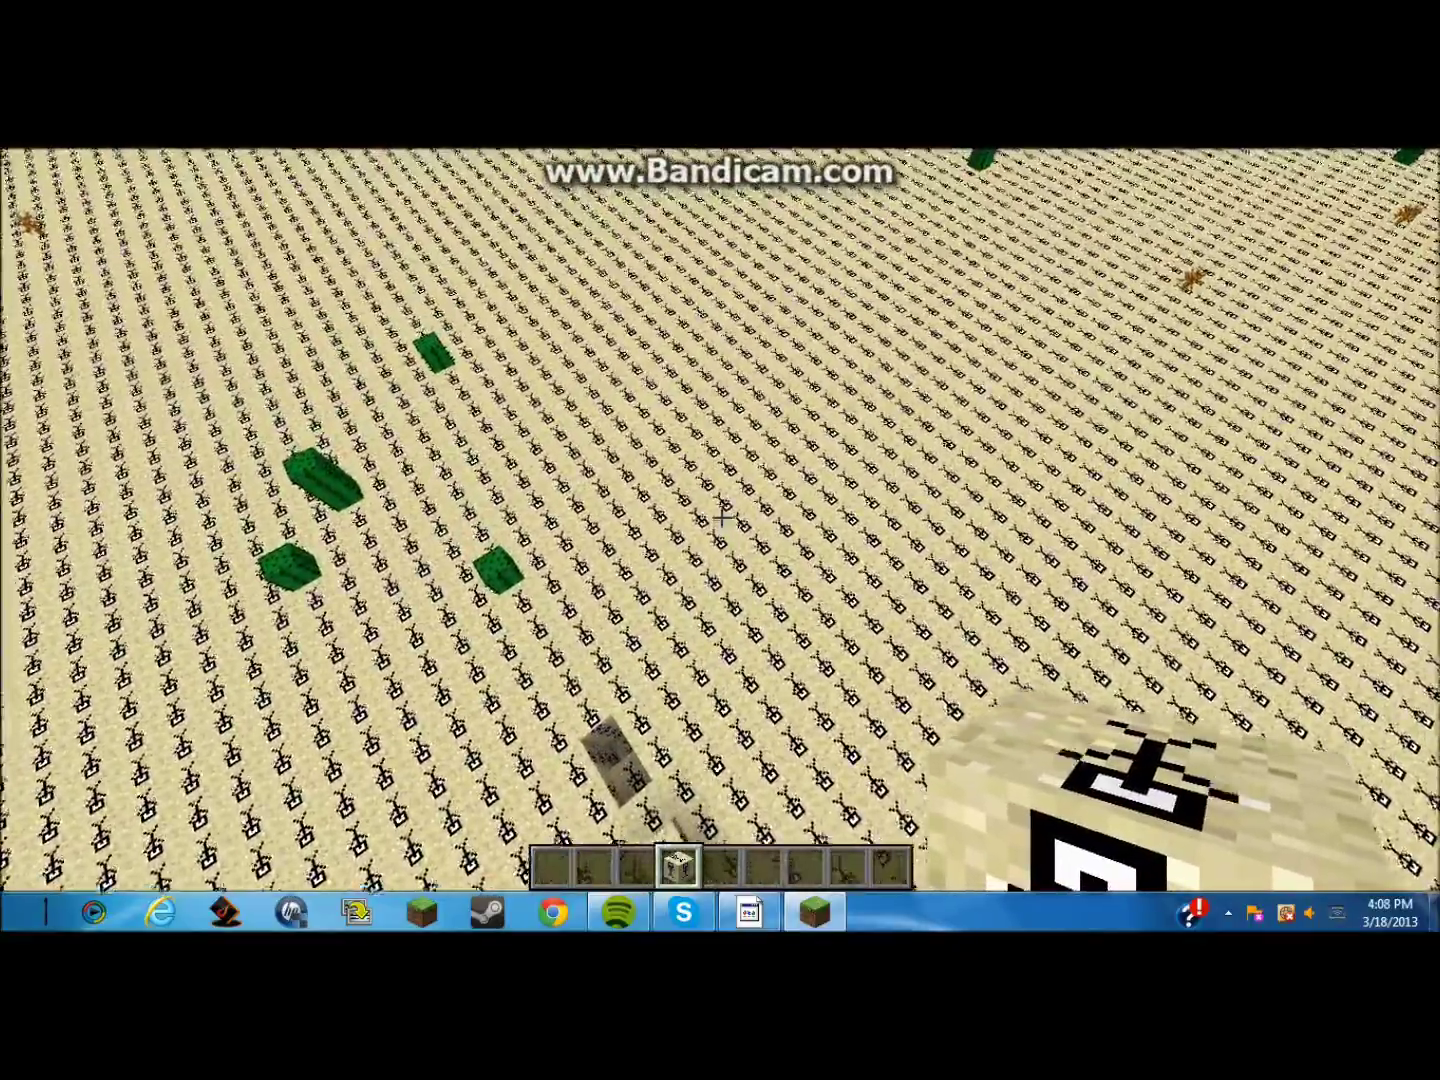
pyautogui.press('e')
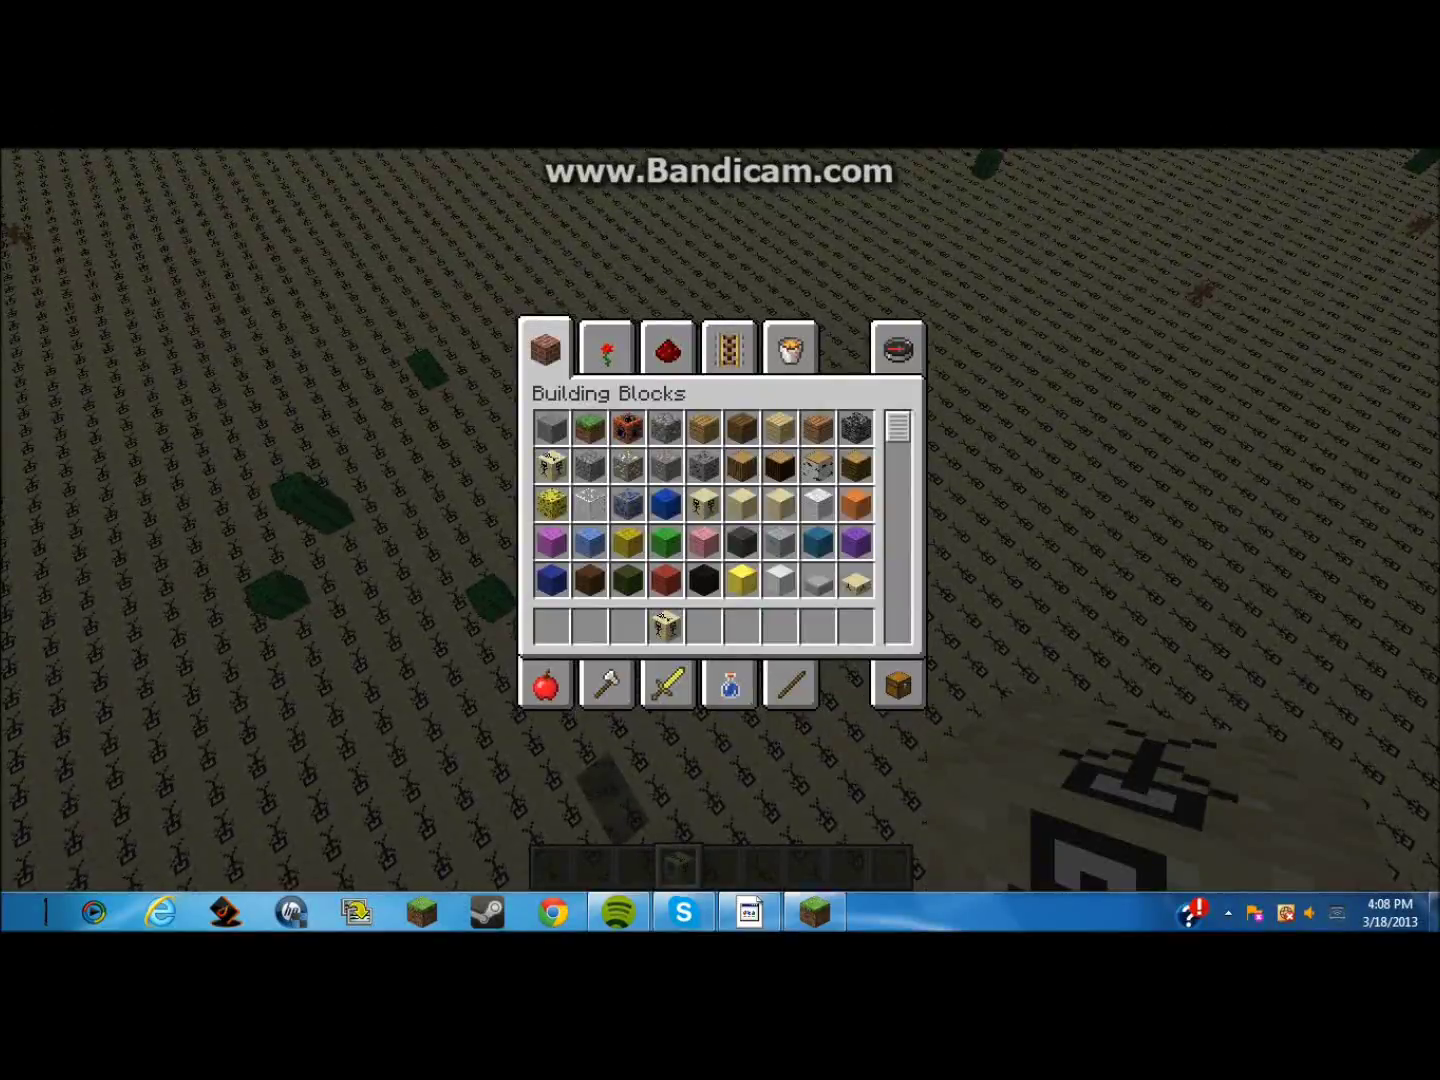
pyautogui.hotkey('alt', 'Tab')
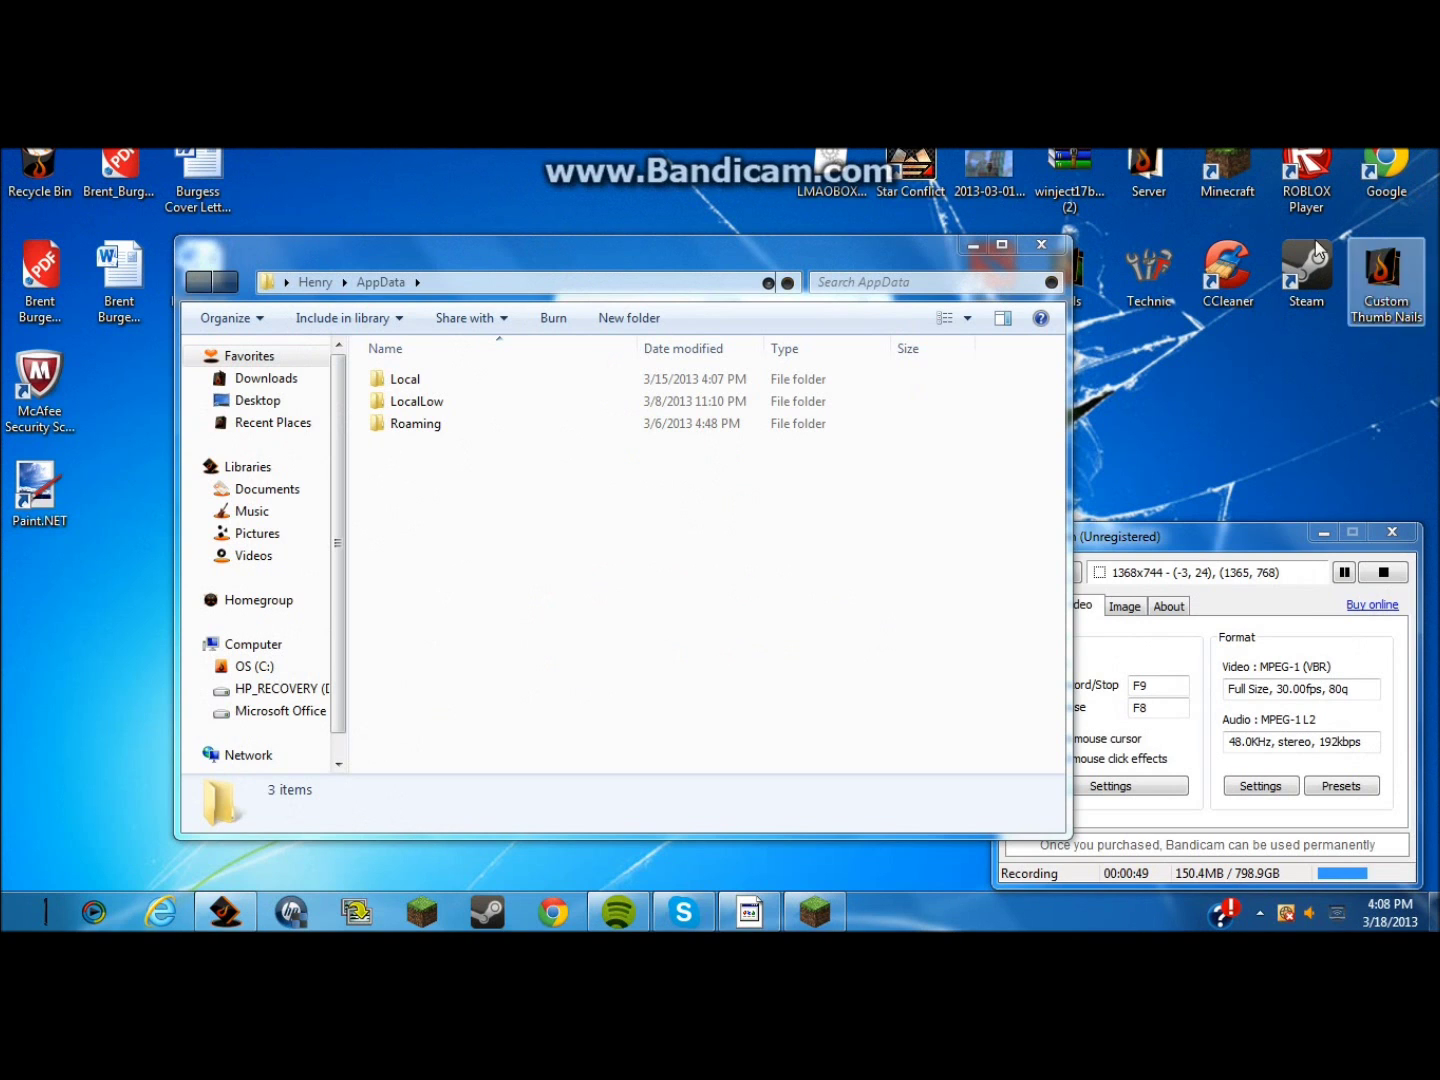
# Open the AppData folder through the Run command
pyautogui.click(25, 914)
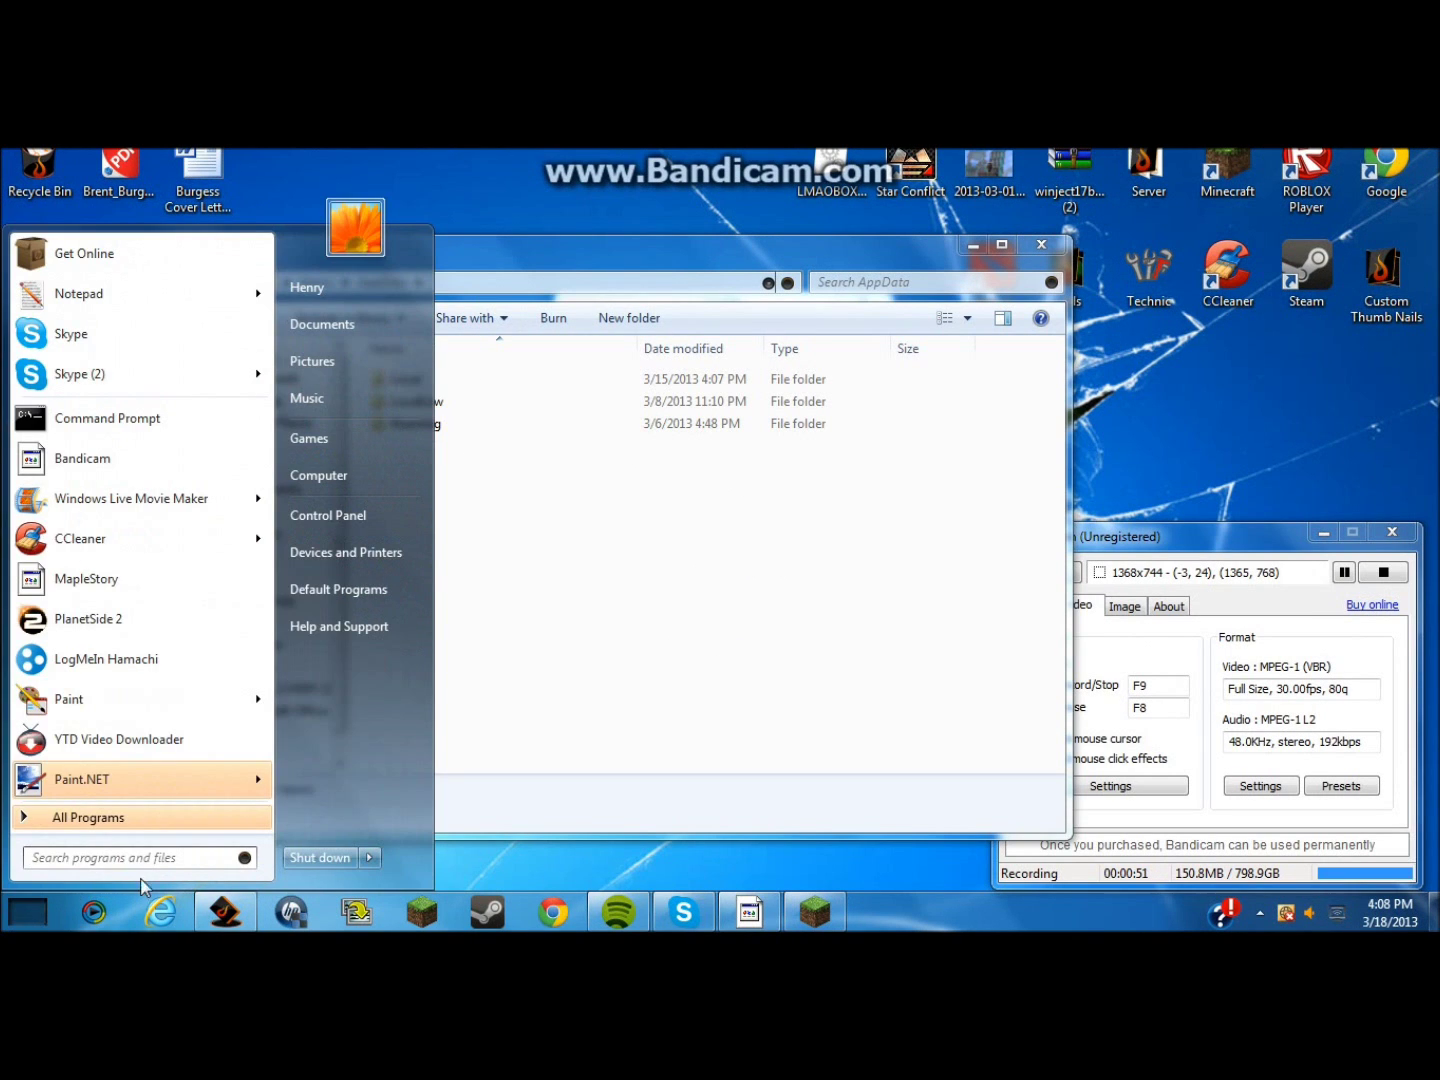
pyautogui.write('run')
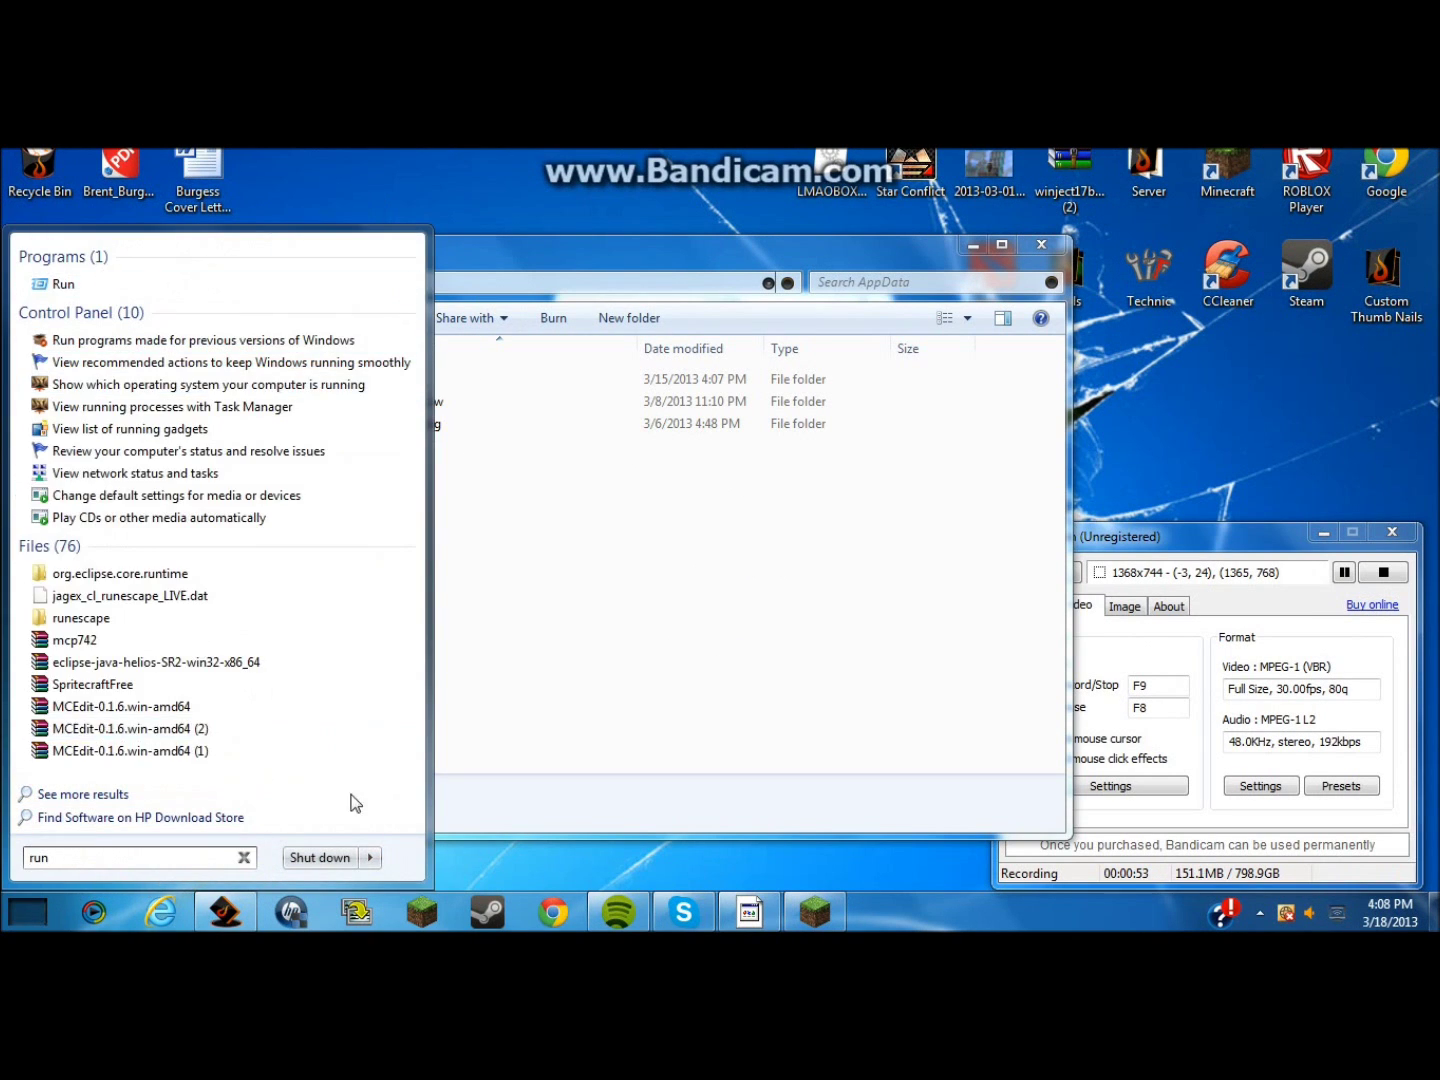
pyautogui.click(285, 286)
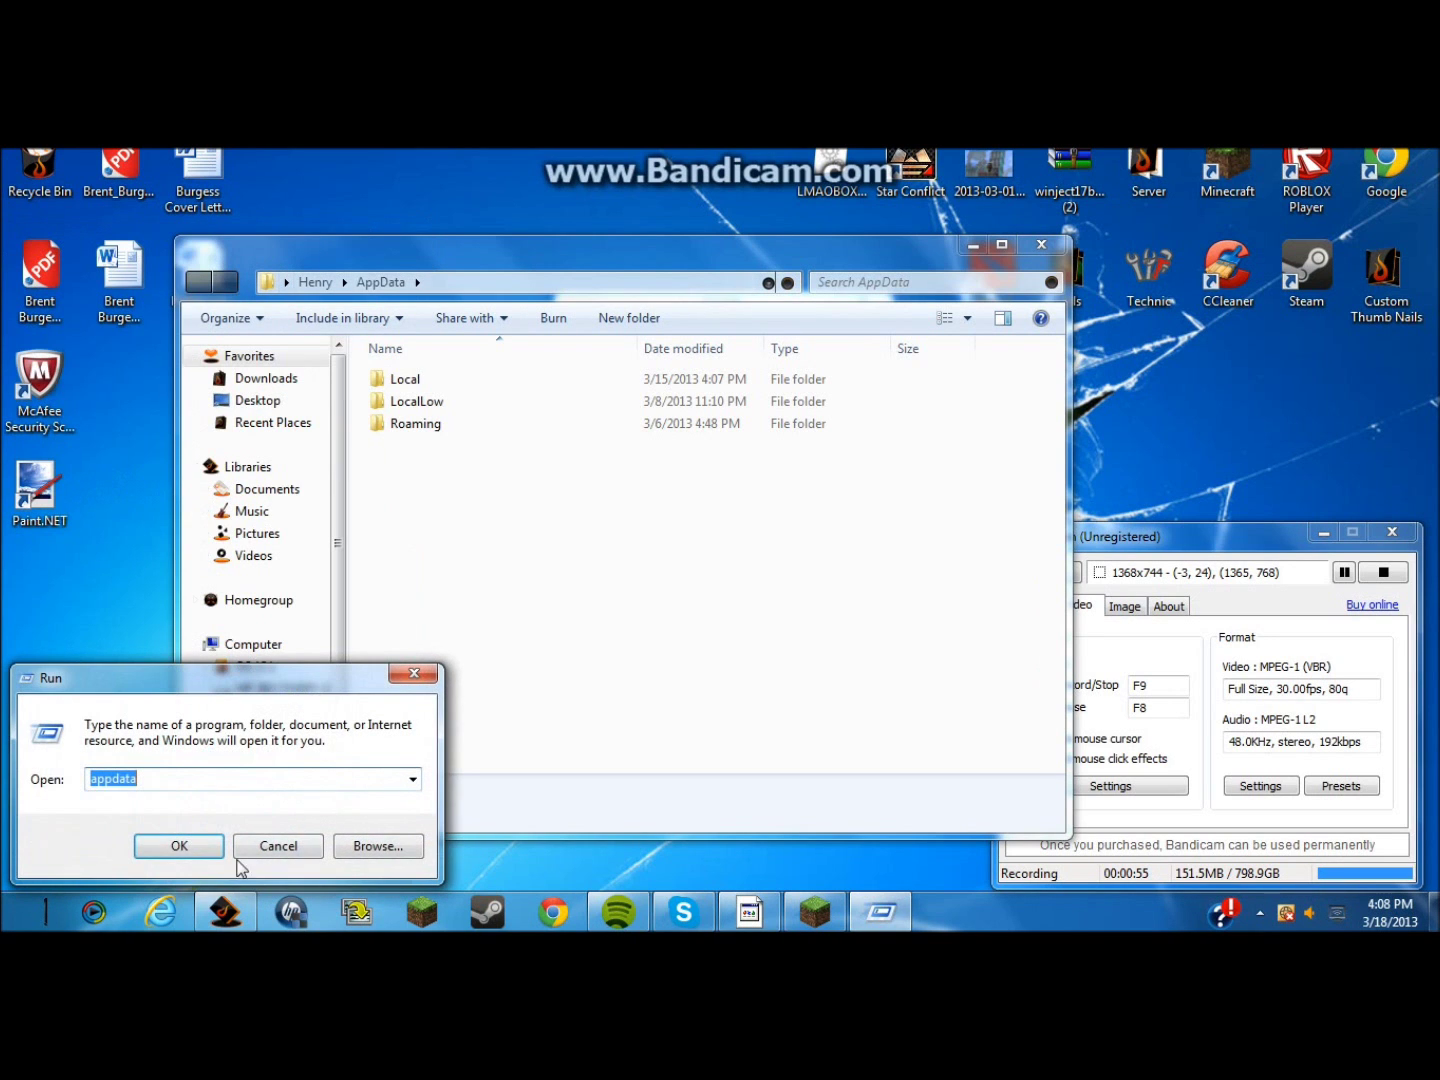
pyautogui.click(415, 672)
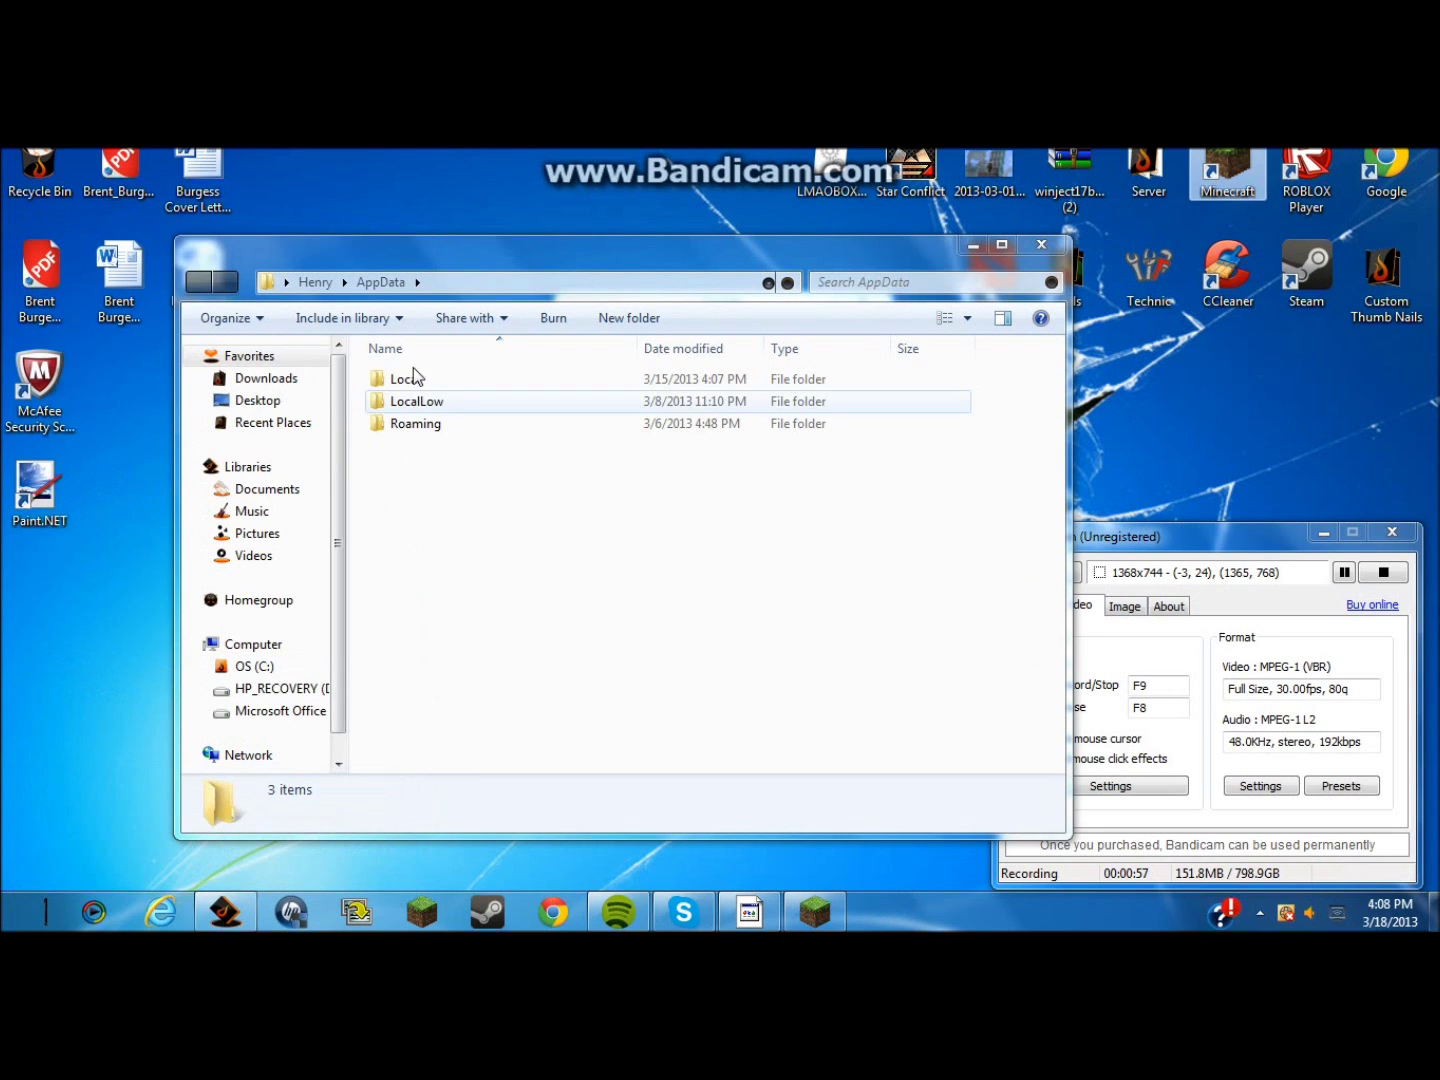
# Go to Roaming > .minecraft > bin and open minecraft.jar with WinRAR archiver
pyautogui.doubleClick(459, 428)
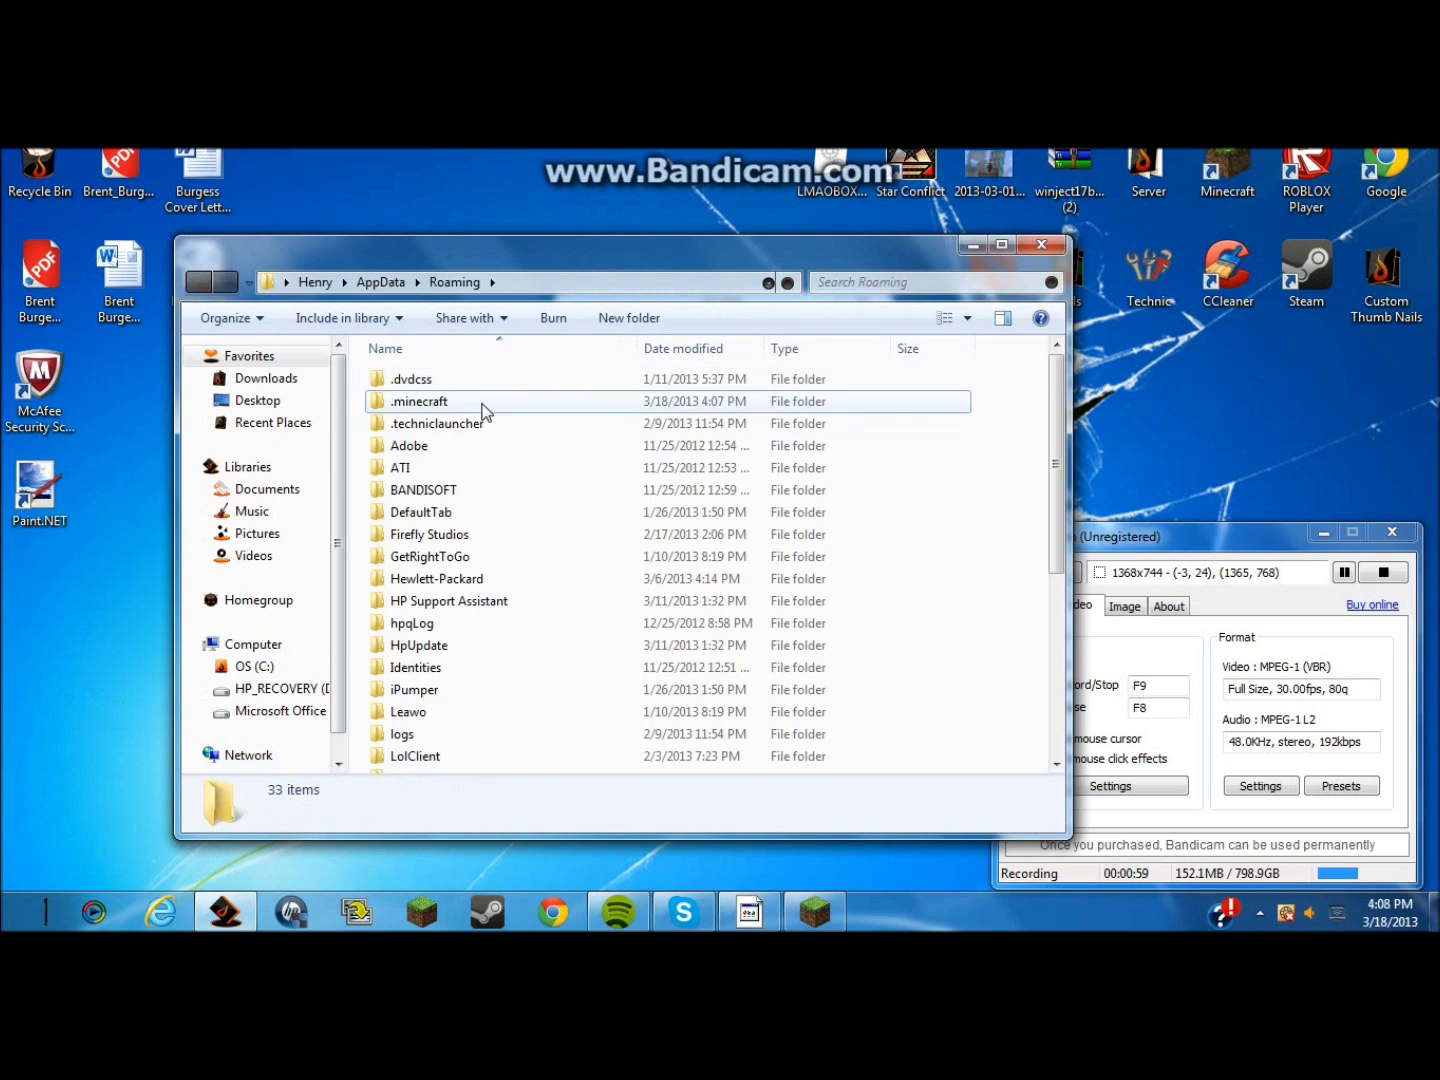
pyautogui.doubleClick(500, 401)
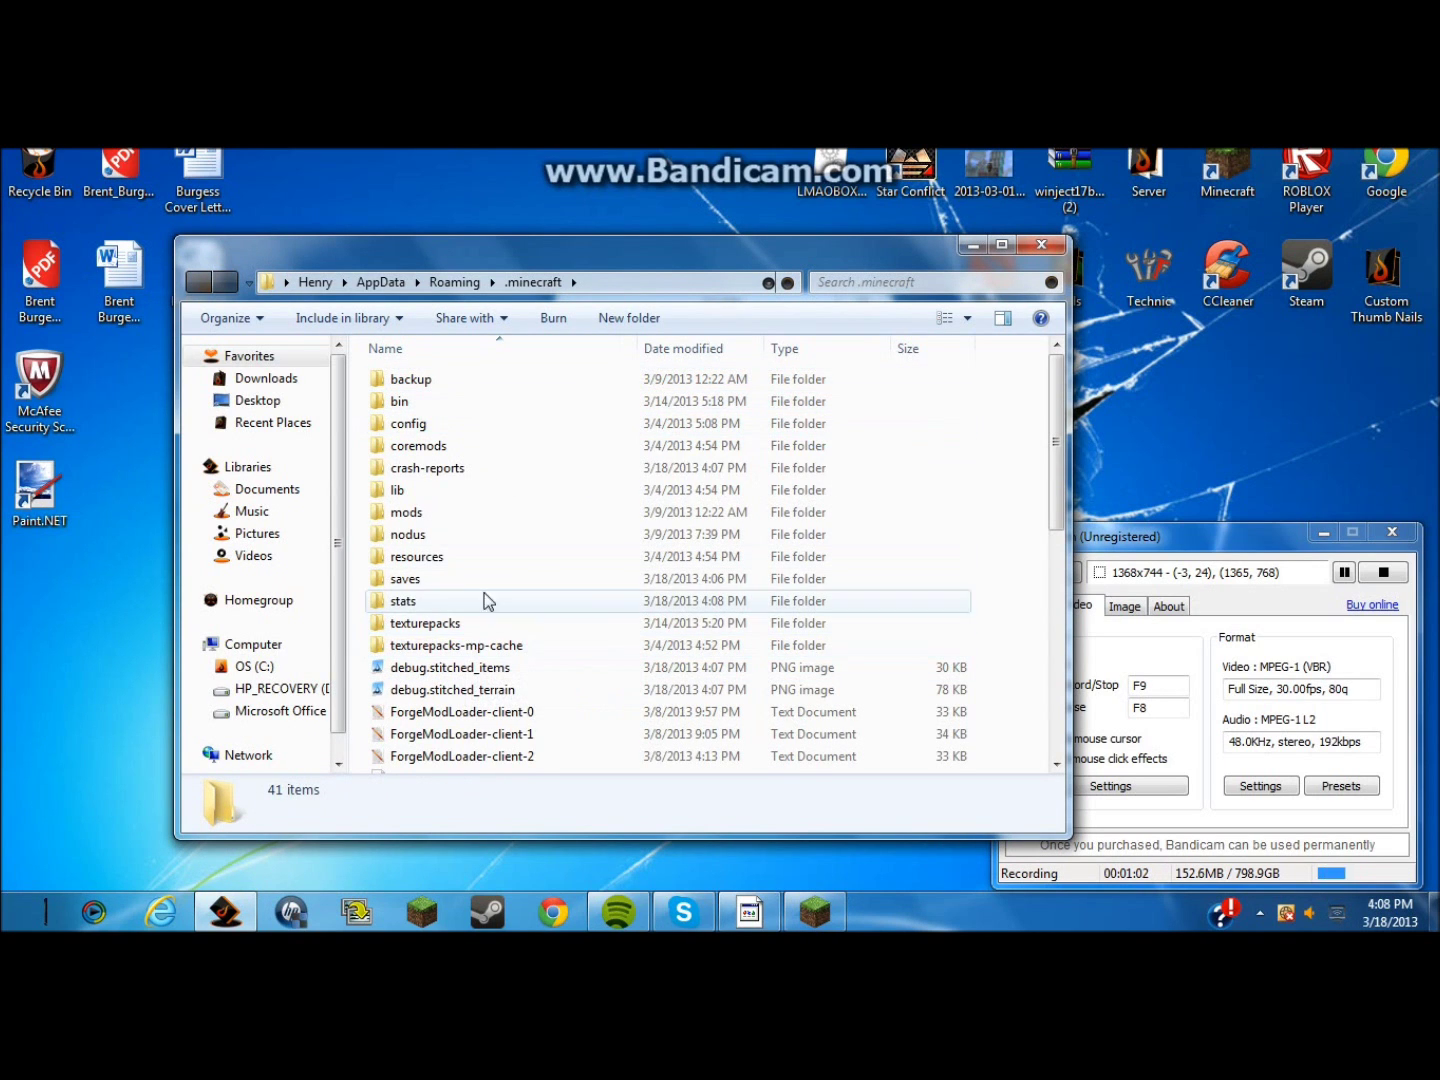
pyautogui.doubleClick(468, 400)
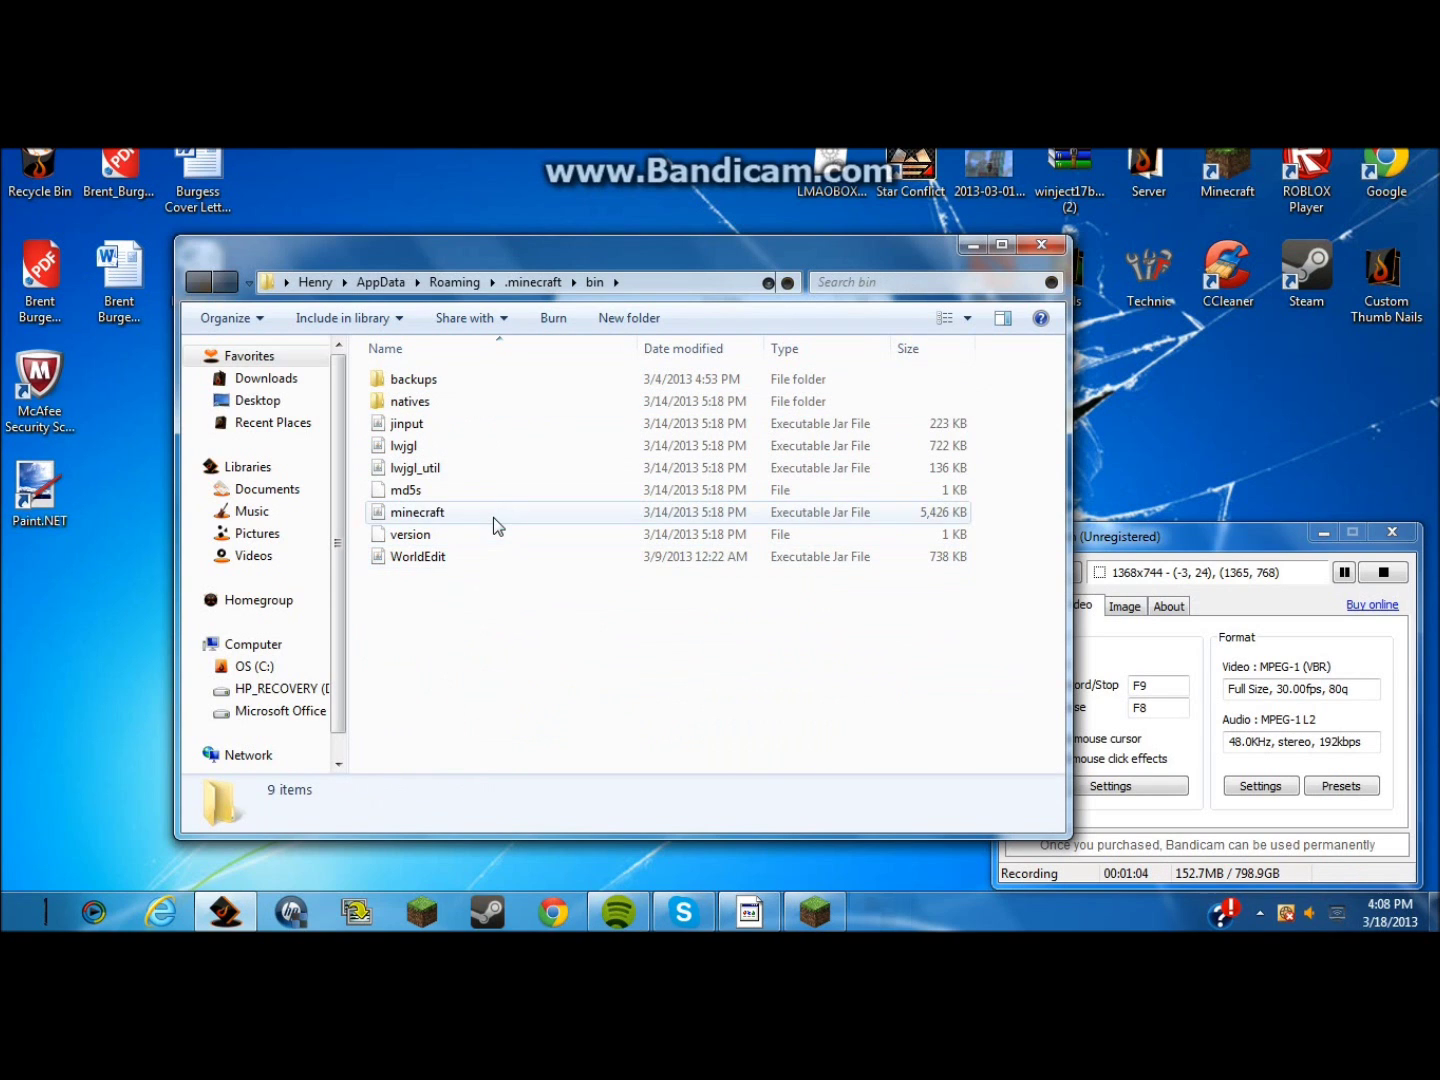
pyautogui.rightClick(494, 519)
pyautogui.click(467, 522)
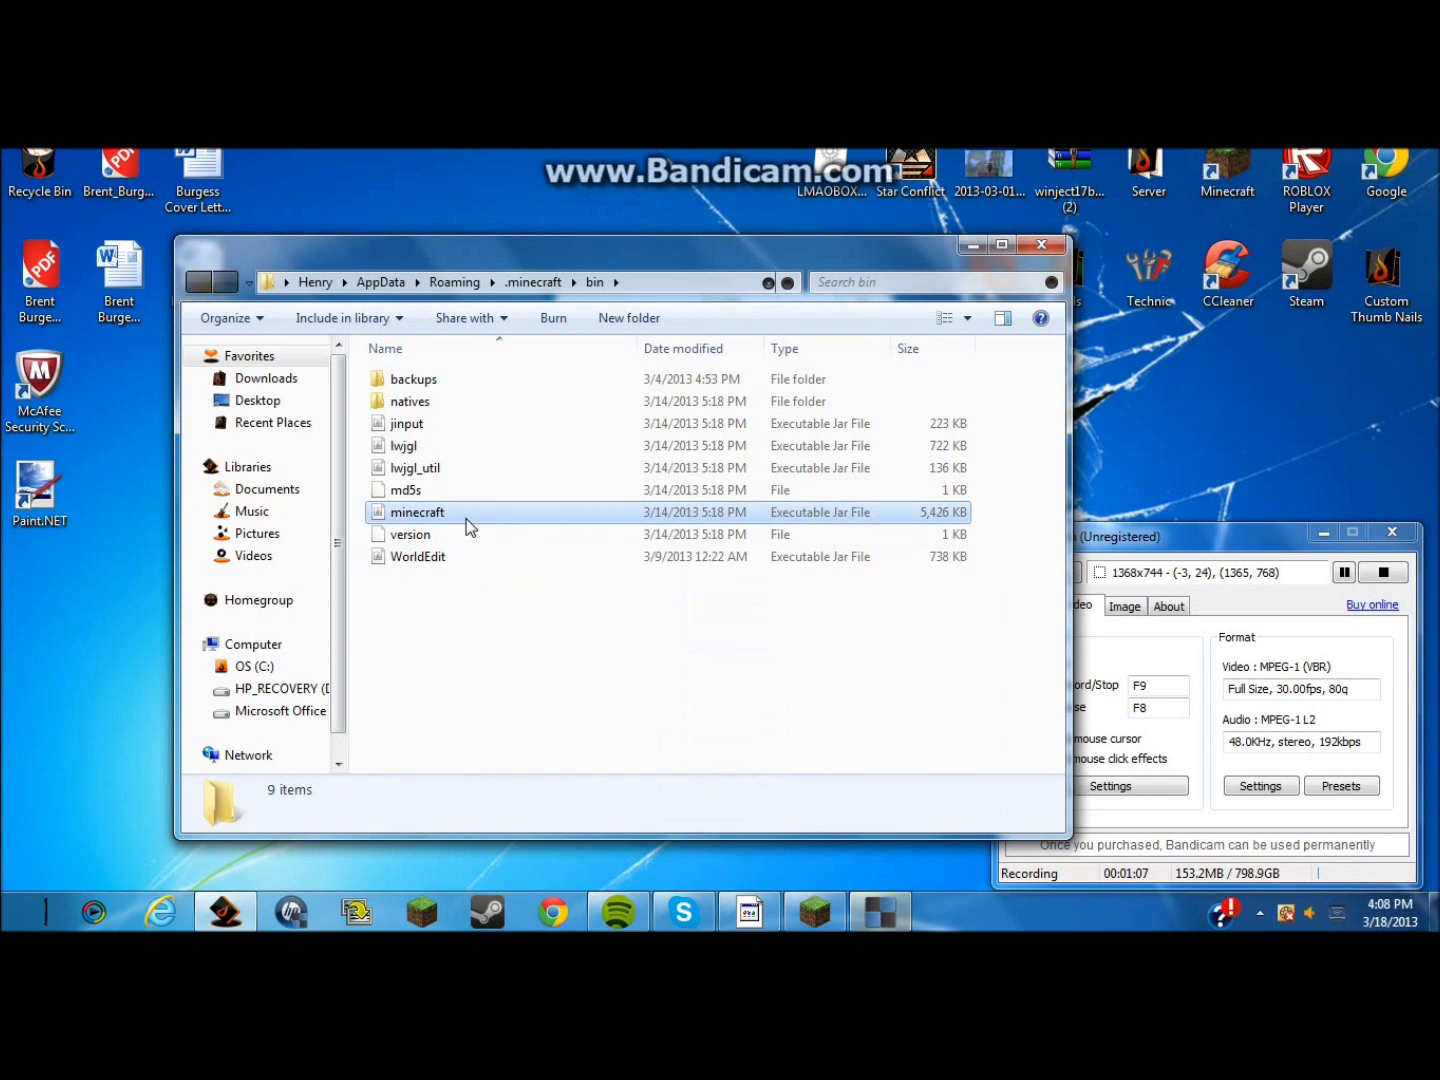
pyautogui.rightClick(467, 512)
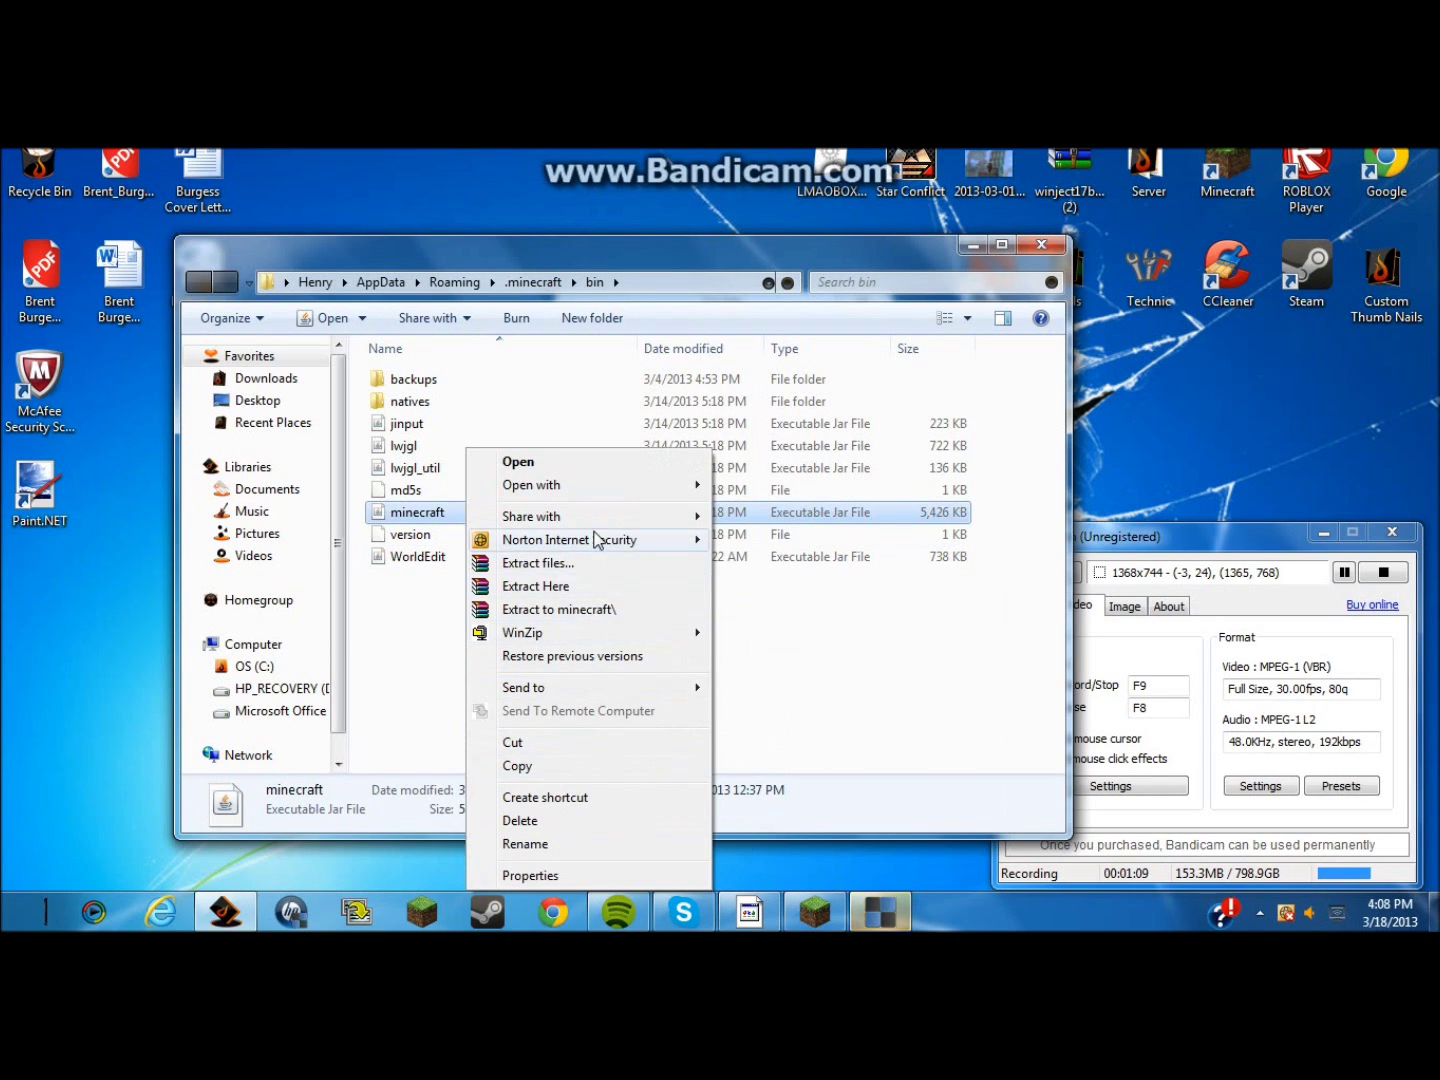
pyautogui.moveTo(585, 513)
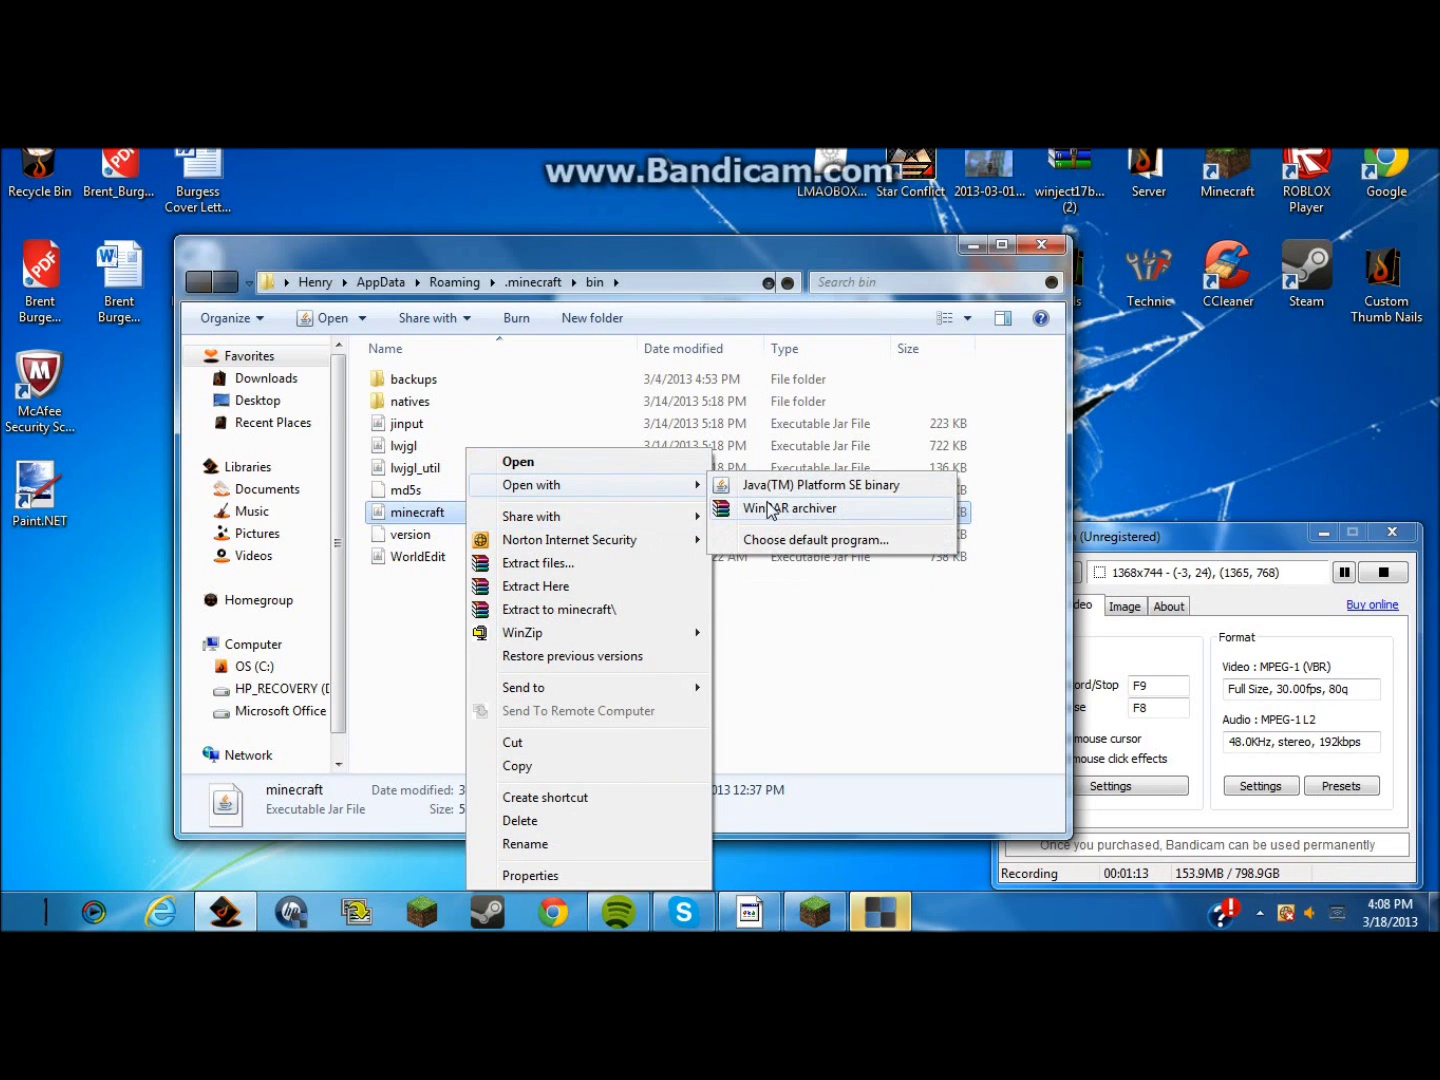
pyautogui.click(770, 508)
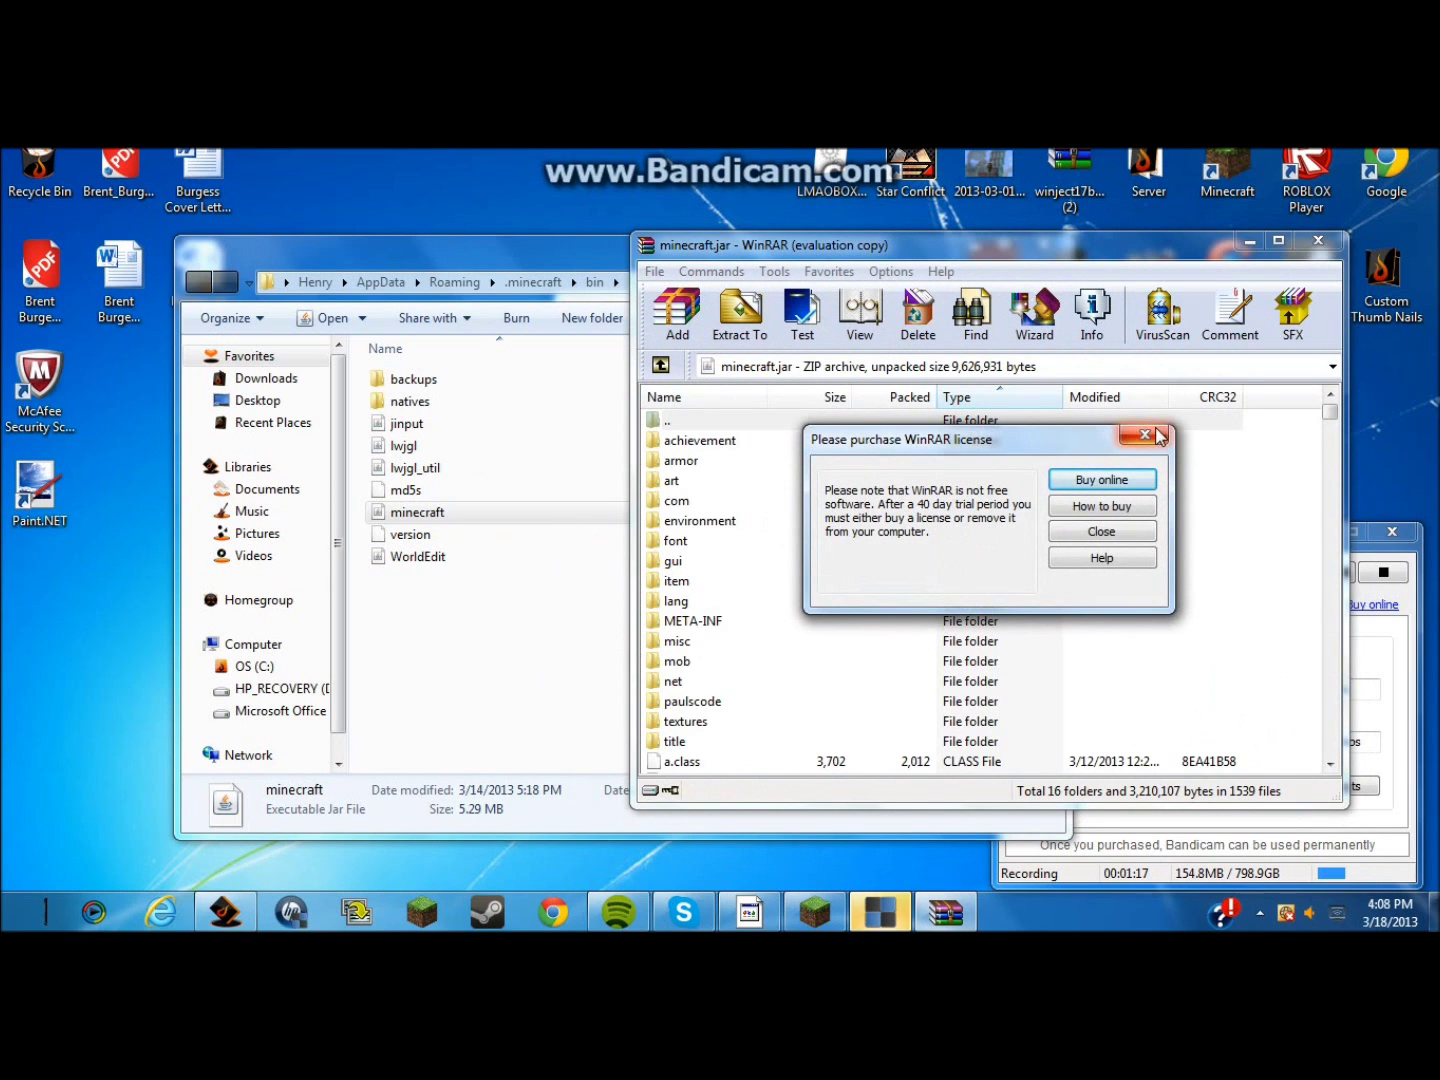
# Dismiss the WinRAR licence reminder and move the archive window up and left
pyautogui.click(1145, 434)
pyautogui.moveTo(1023, 258); pyautogui.dragTo(932, 236)
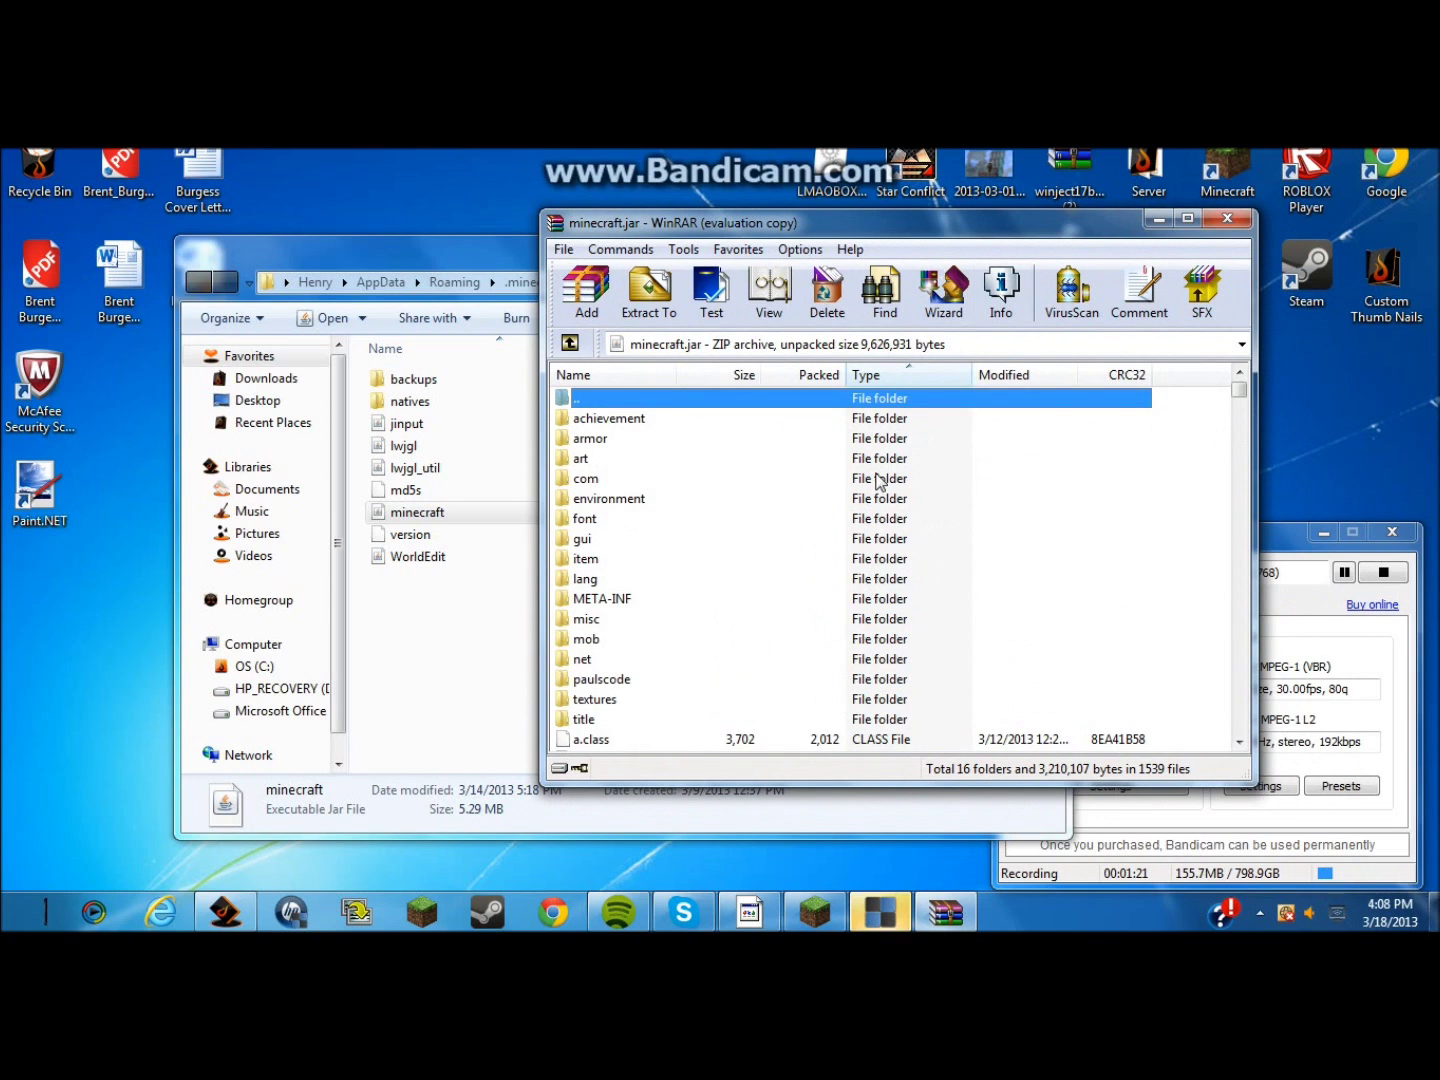
pyautogui.scroll(-1, 1048, 540)
pyautogui.scroll(1, 1041, 498)
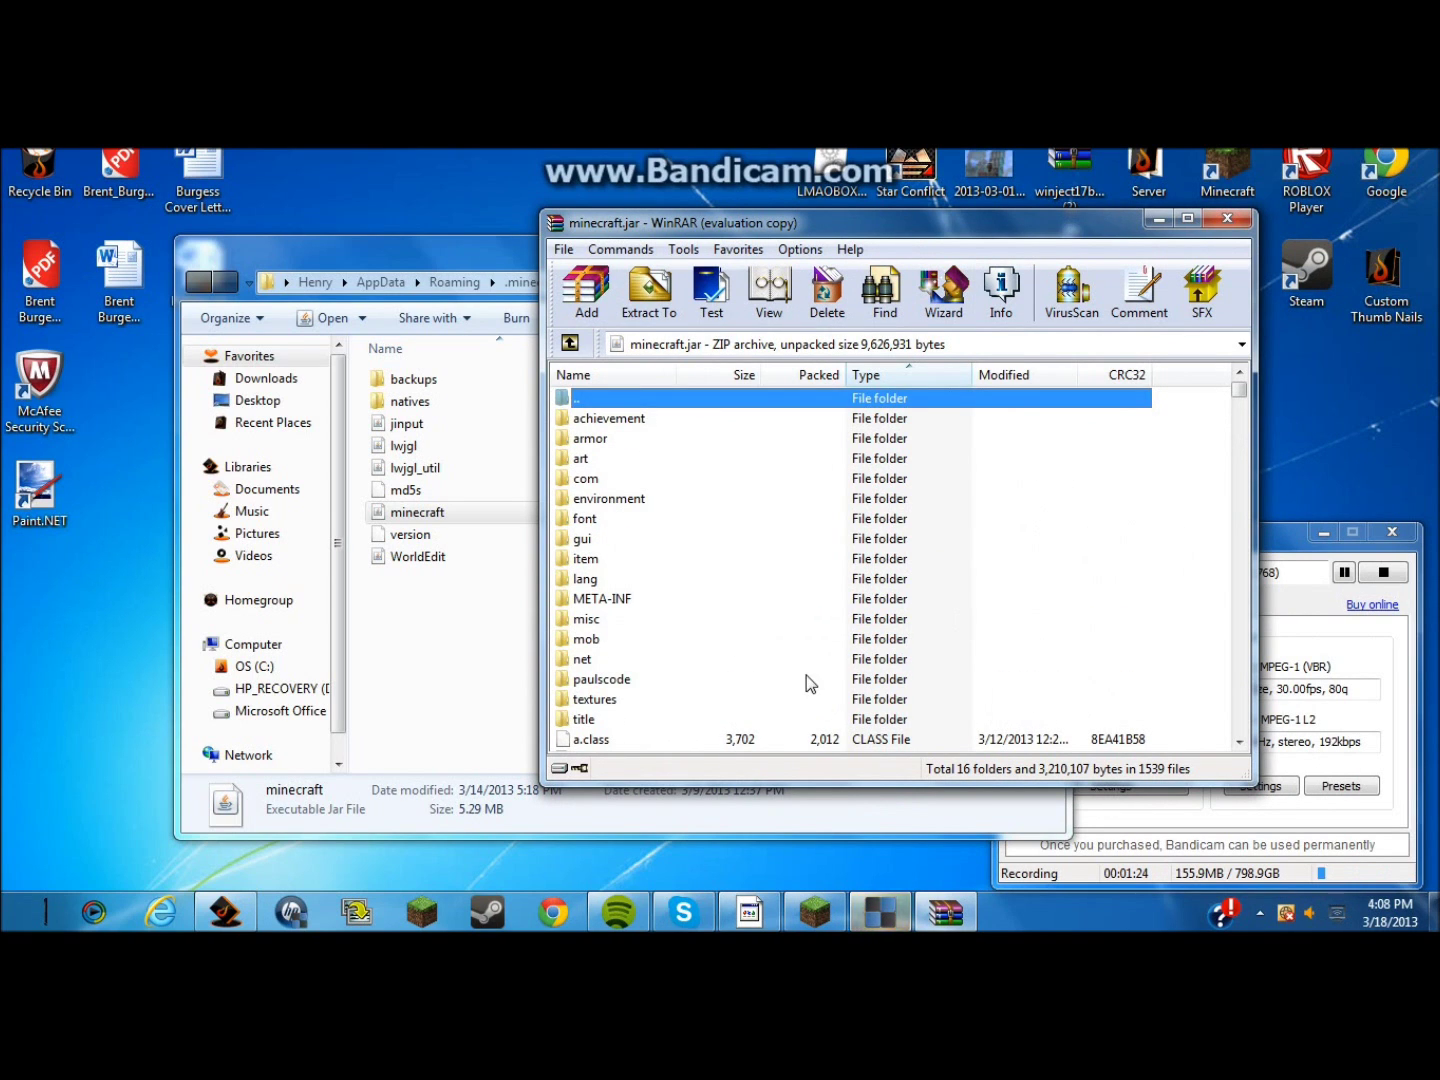
# Select the texture folders from title up to achievement and bring up their context menu
pyautogui.click(617, 720)
pyautogui.keyDown('ctrl'); pyautogui.click(631, 700); pyautogui.keyUp('ctrl')
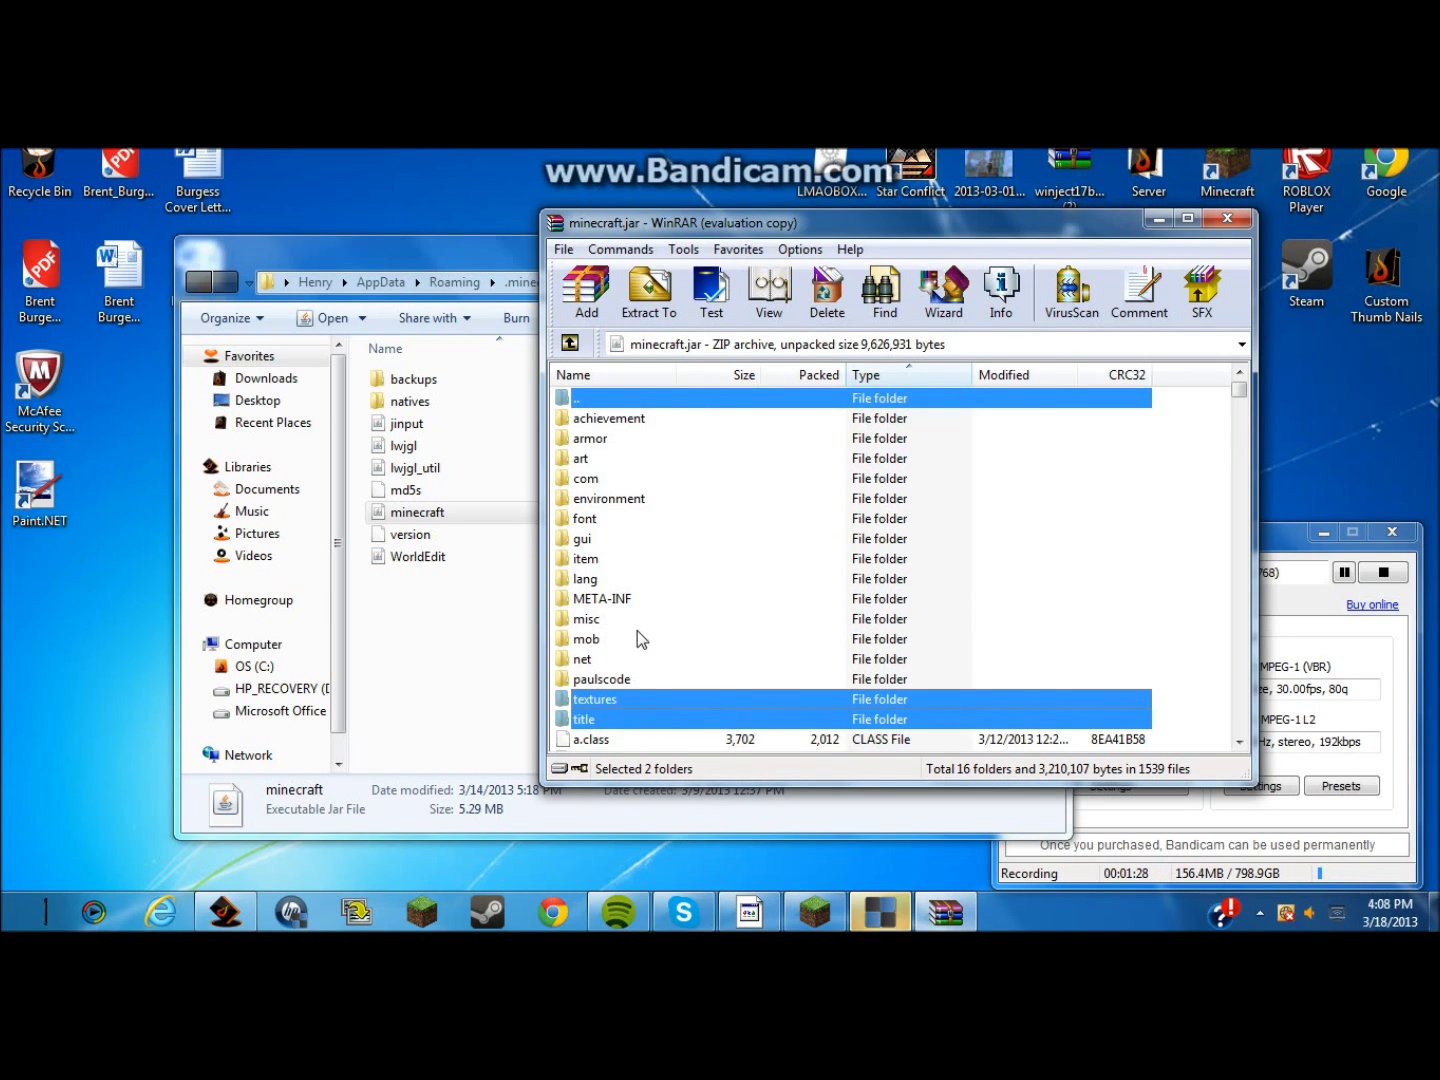
pyautogui.keyDown('ctrl'); pyautogui.click(635, 639); pyautogui.keyUp('ctrl')
pyautogui.keyDown('ctrl'); pyautogui.click(637, 619); pyautogui.keyUp('ctrl')
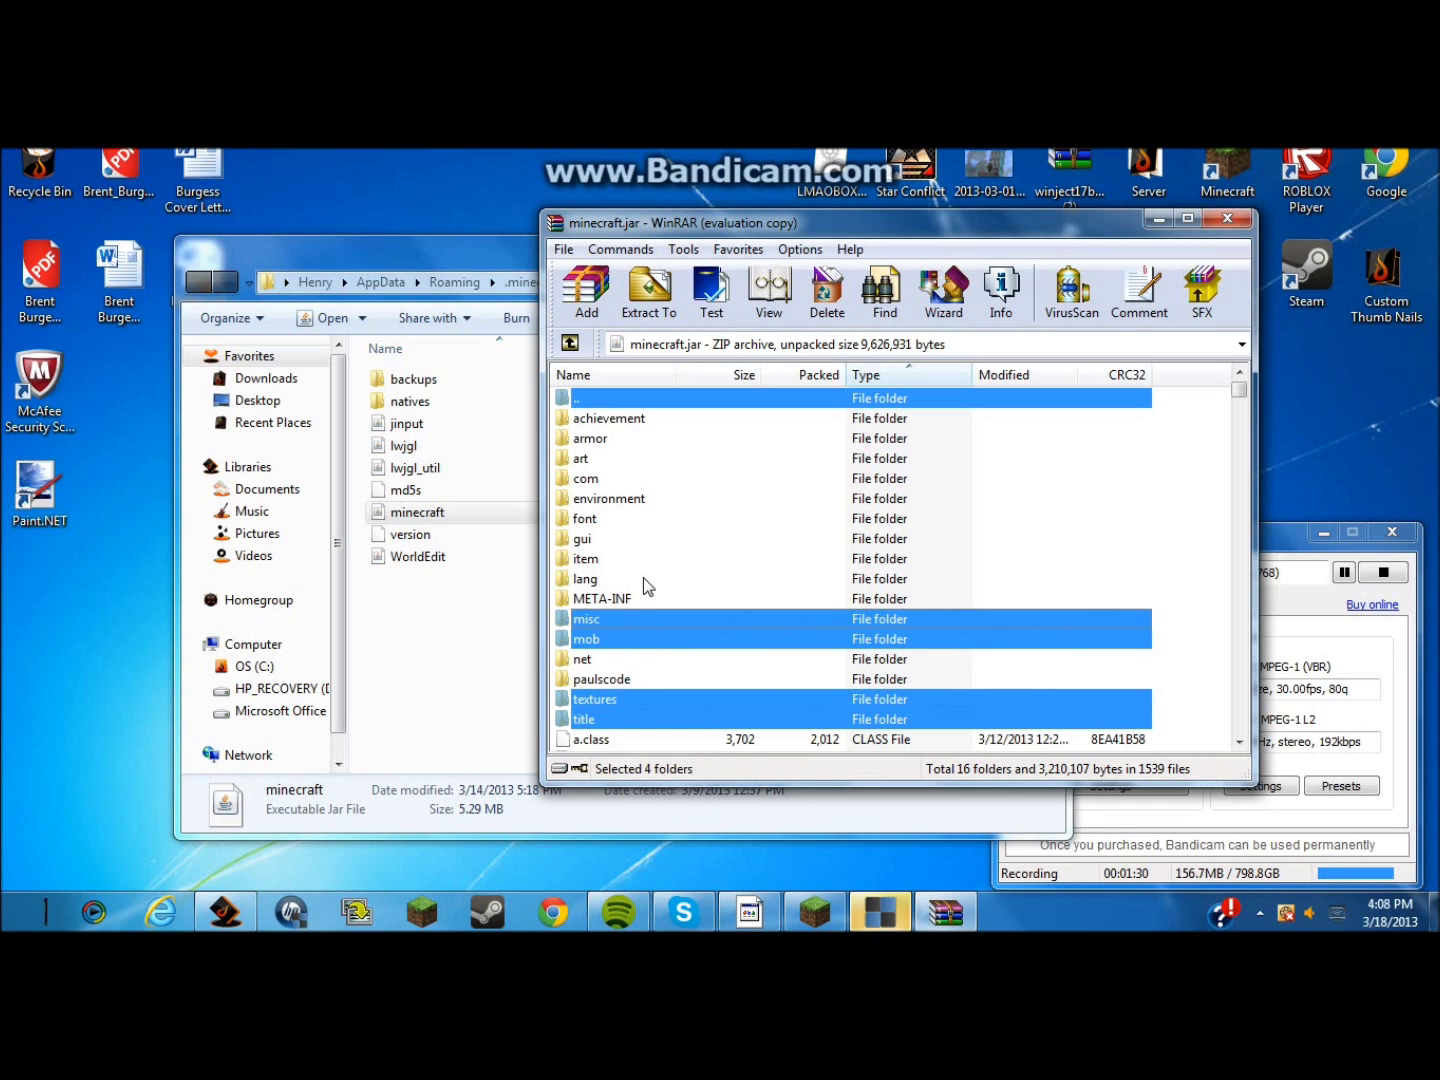
pyautogui.keyDown('ctrl'); pyautogui.click(638, 560); pyautogui.keyUp('ctrl')
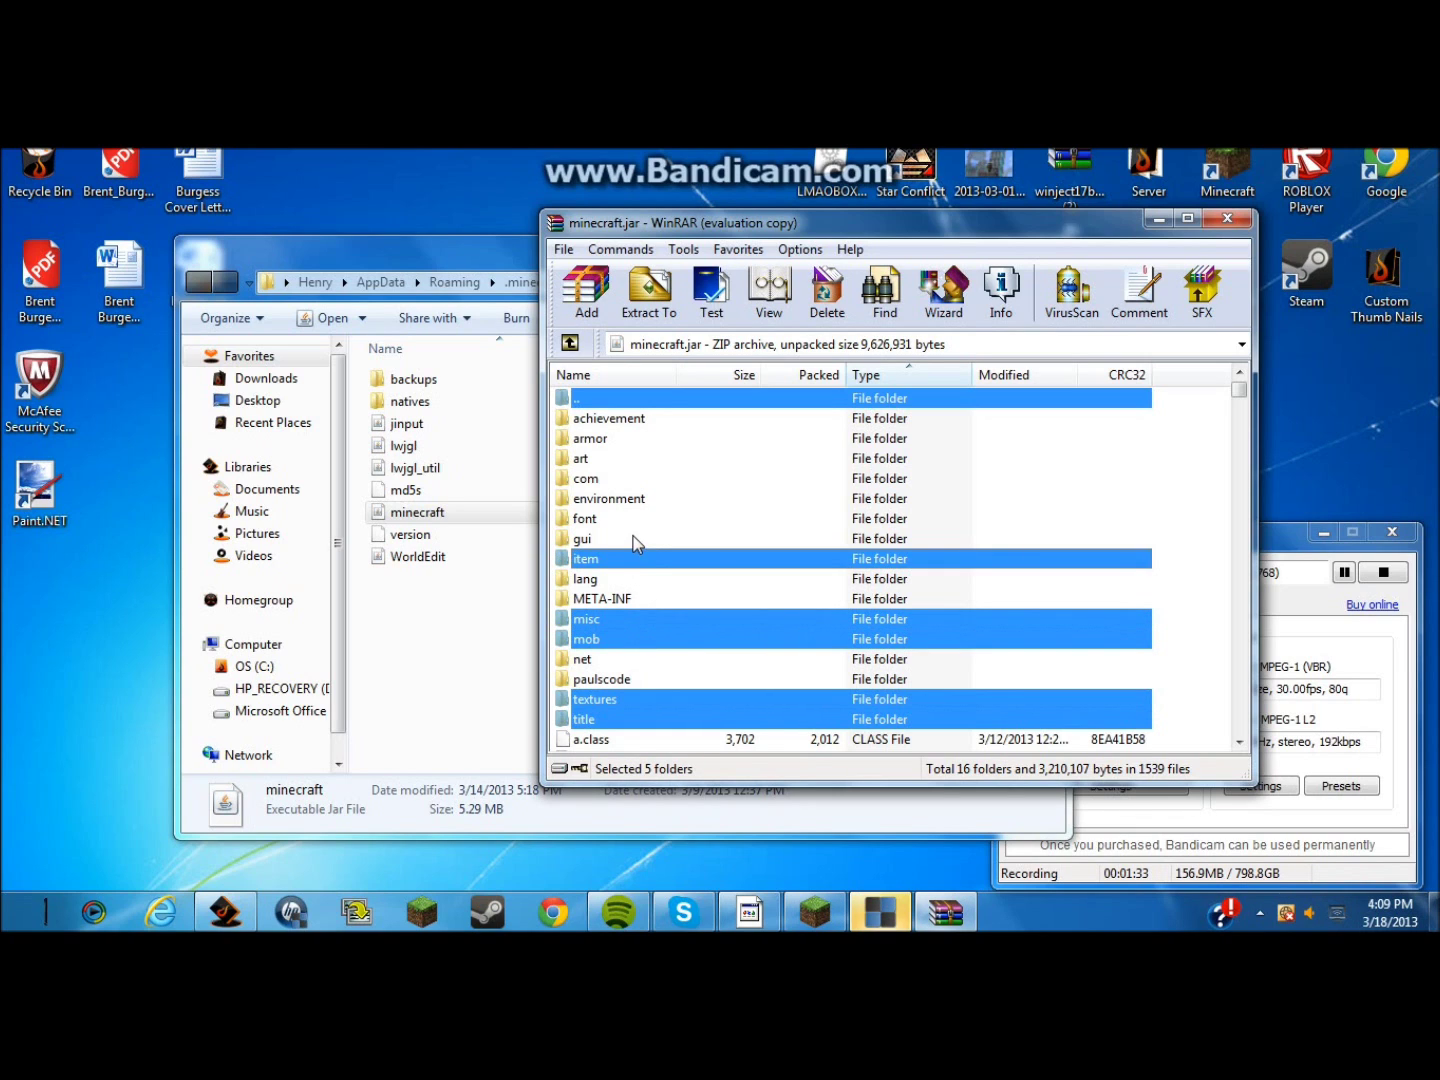
pyautogui.keyDown('ctrl'); pyautogui.click(632, 539); pyautogui.keyUp('ctrl')
pyautogui.keyDown('ctrl'); pyautogui.click(631, 518); pyautogui.keyUp('ctrl')
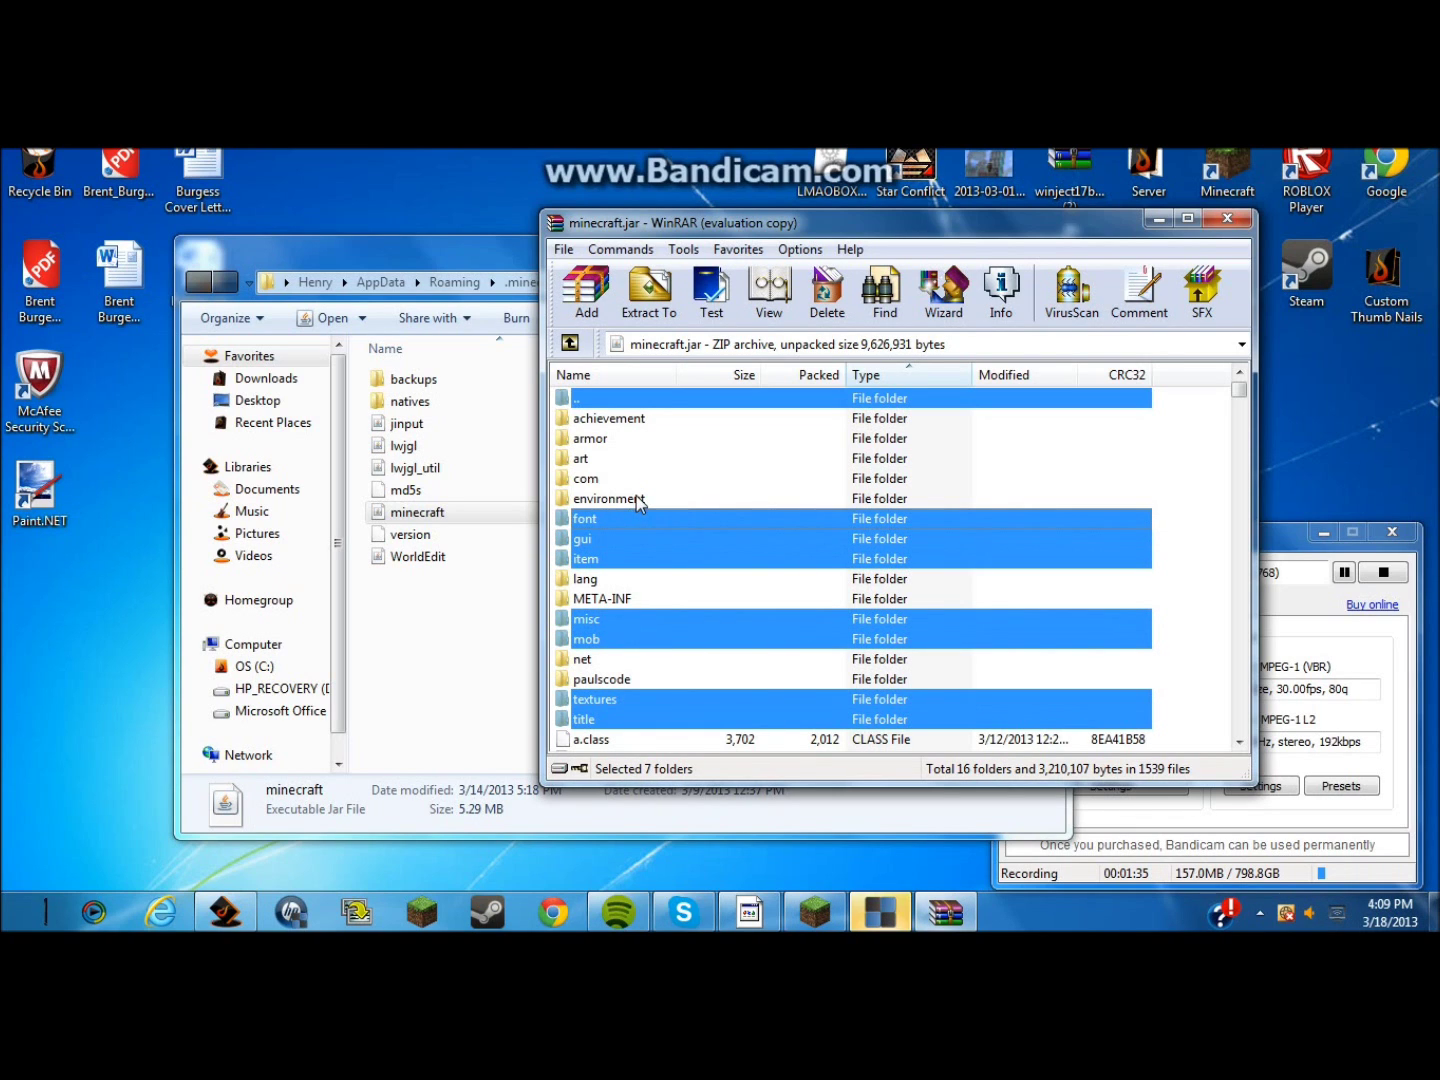
pyautogui.keyDown('ctrl'); pyautogui.click(640, 500); pyautogui.keyUp('ctrl')
pyautogui.keyDown('ctrl'); pyautogui.click(622, 459); pyautogui.keyUp('ctrl')
pyautogui.keyDown('ctrl'); pyautogui.click(626, 437); pyautogui.keyUp('ctrl')
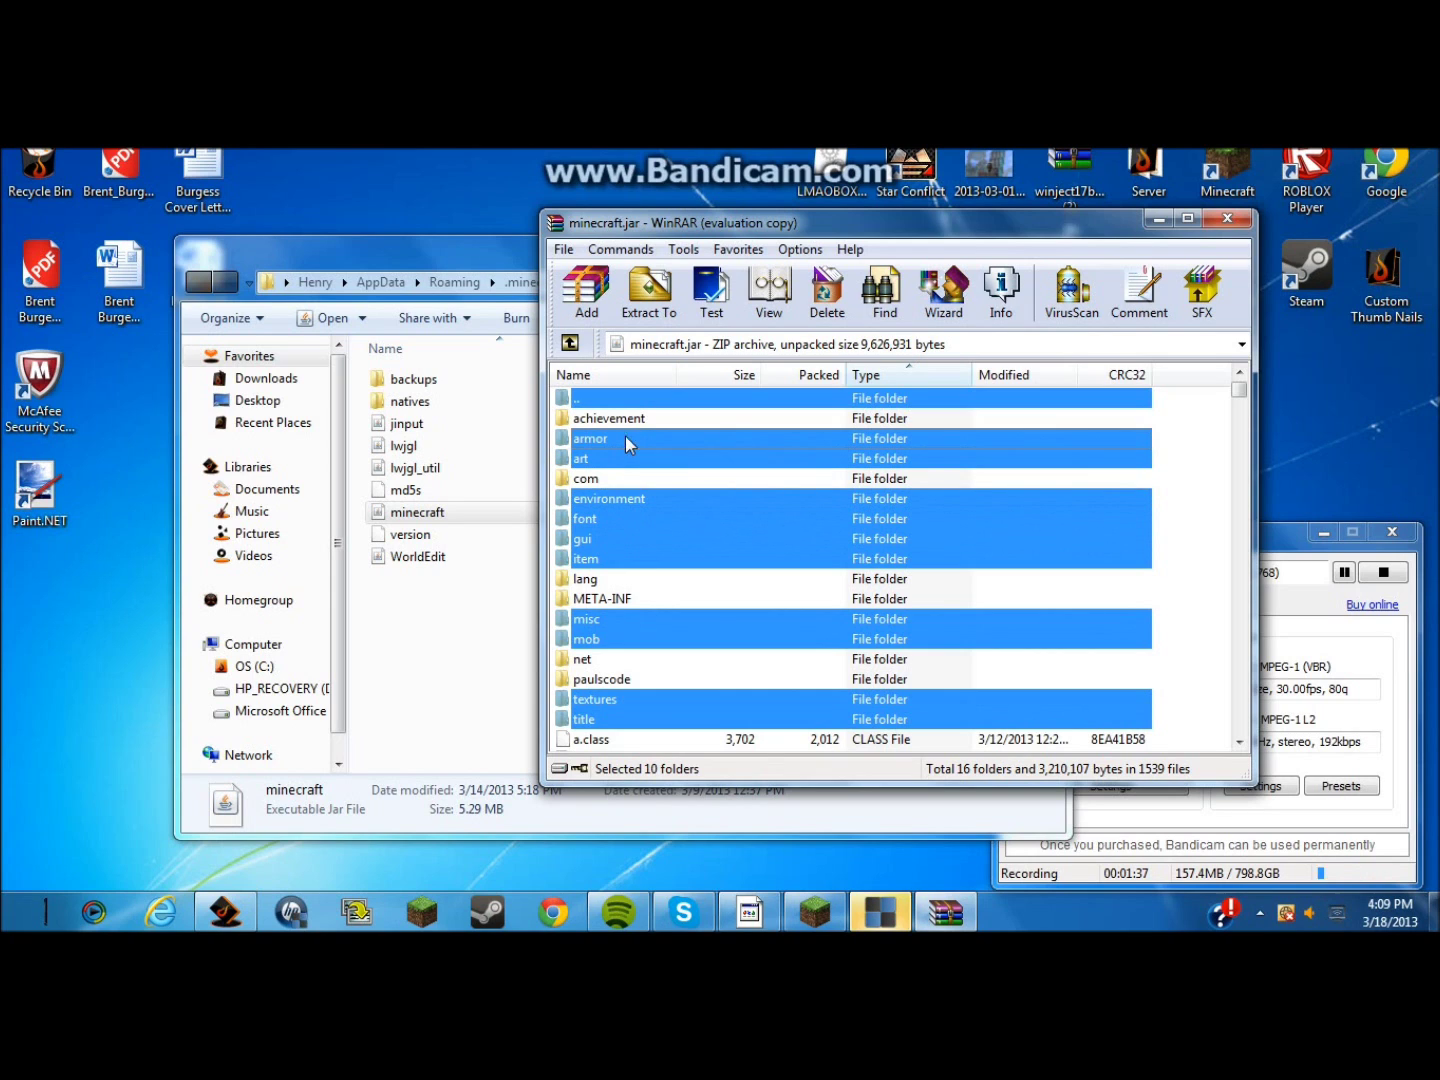
pyautogui.keyDown('ctrl'); pyautogui.click(635, 418); pyautogui.keyUp('ctrl')
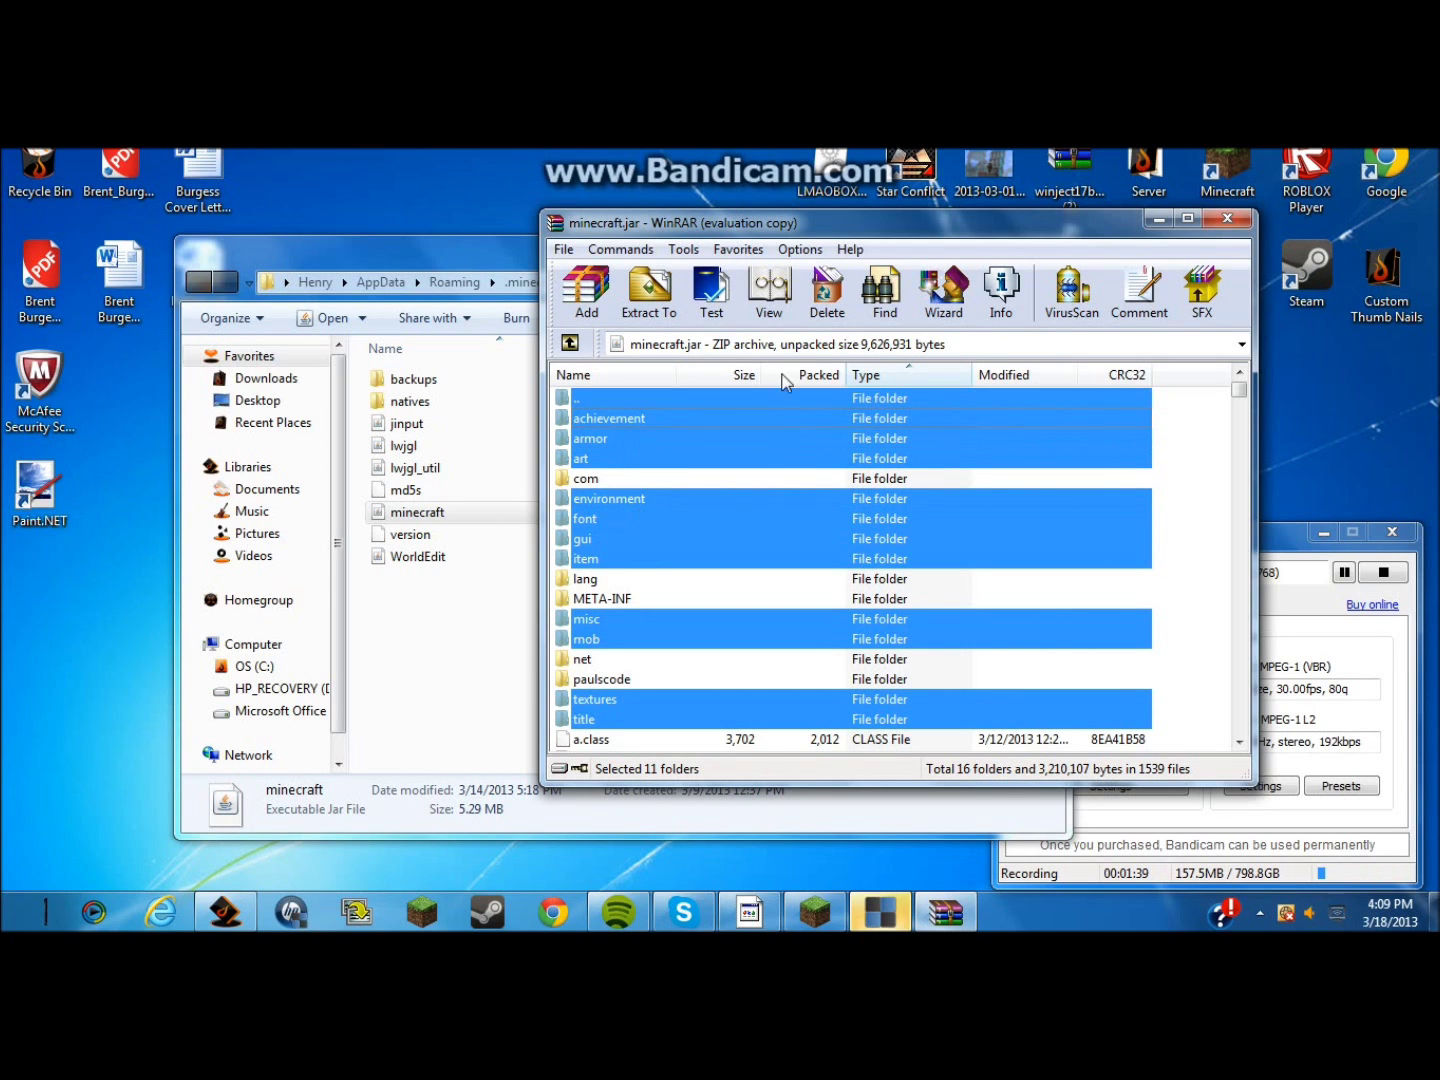
pyautogui.rightClick(749, 431)
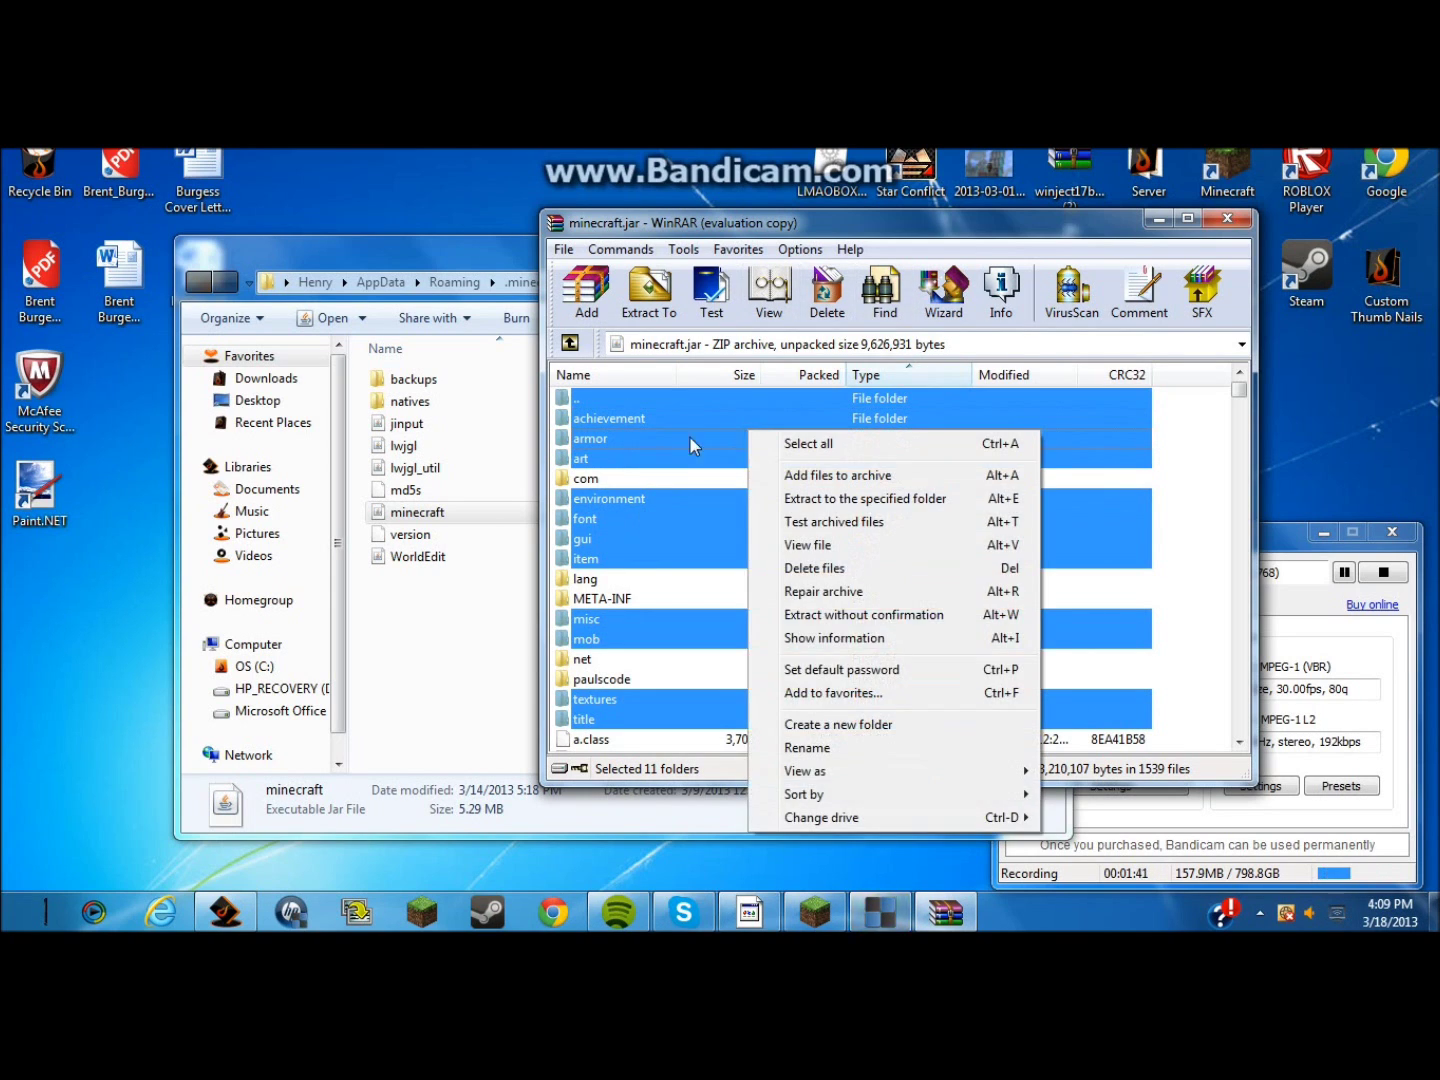
# Pick the net, title and textures folders, then clear the selection
pyautogui.click(709, 660)
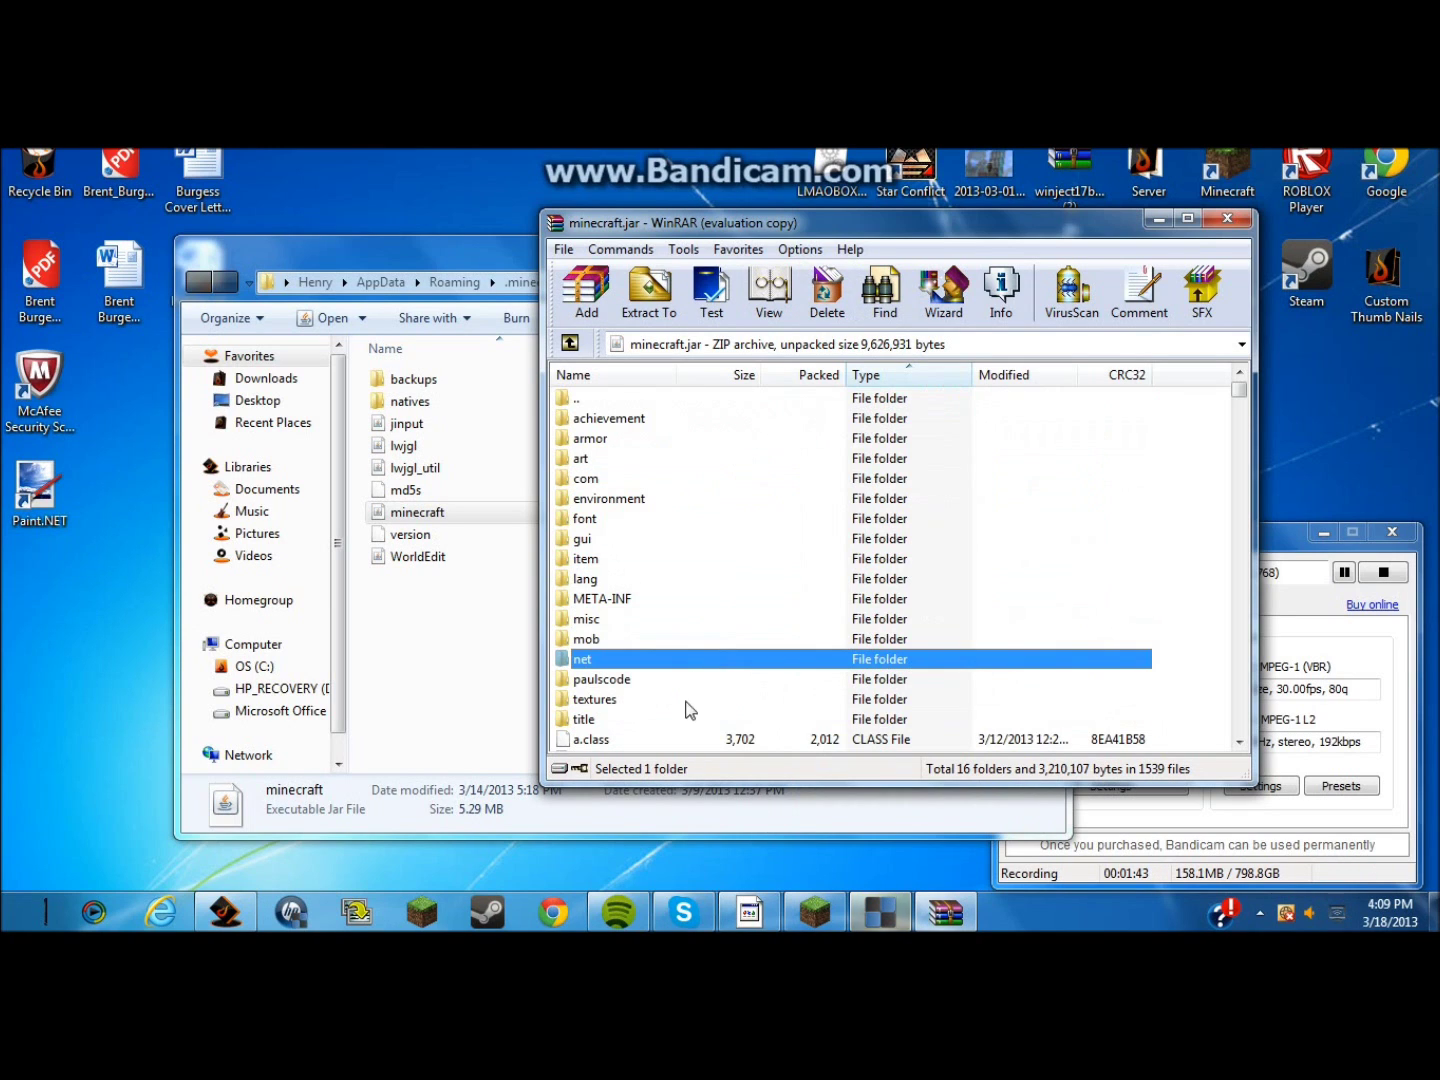
pyautogui.keyDown('ctrl'); pyautogui.click(688, 720); pyautogui.keyUp('ctrl')
pyautogui.keyDown('ctrl'); pyautogui.click(685, 701); pyautogui.keyUp('ctrl')
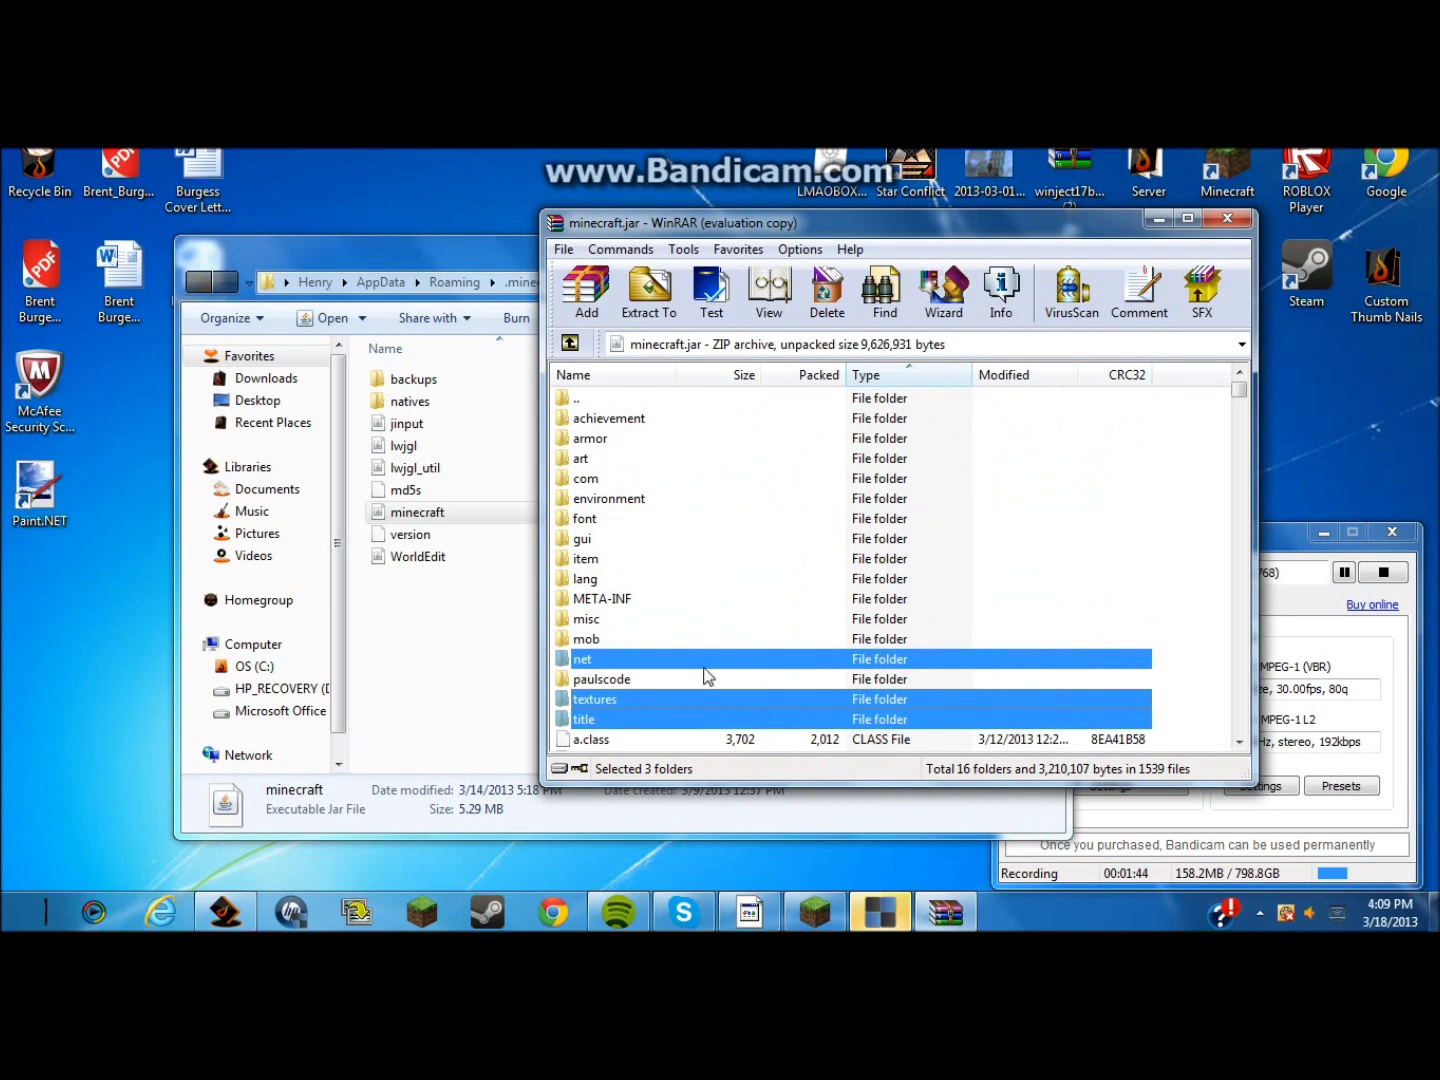
pyautogui.click(1188, 613)
# Reselect the eleven folders: title, textures, misc, mob, item, gui, font, environment, art, achievement, armor
pyautogui.click(795, 719)
pyautogui.keyDown('ctrl'); pyautogui.click(789, 695); pyautogui.keyUp('ctrl')
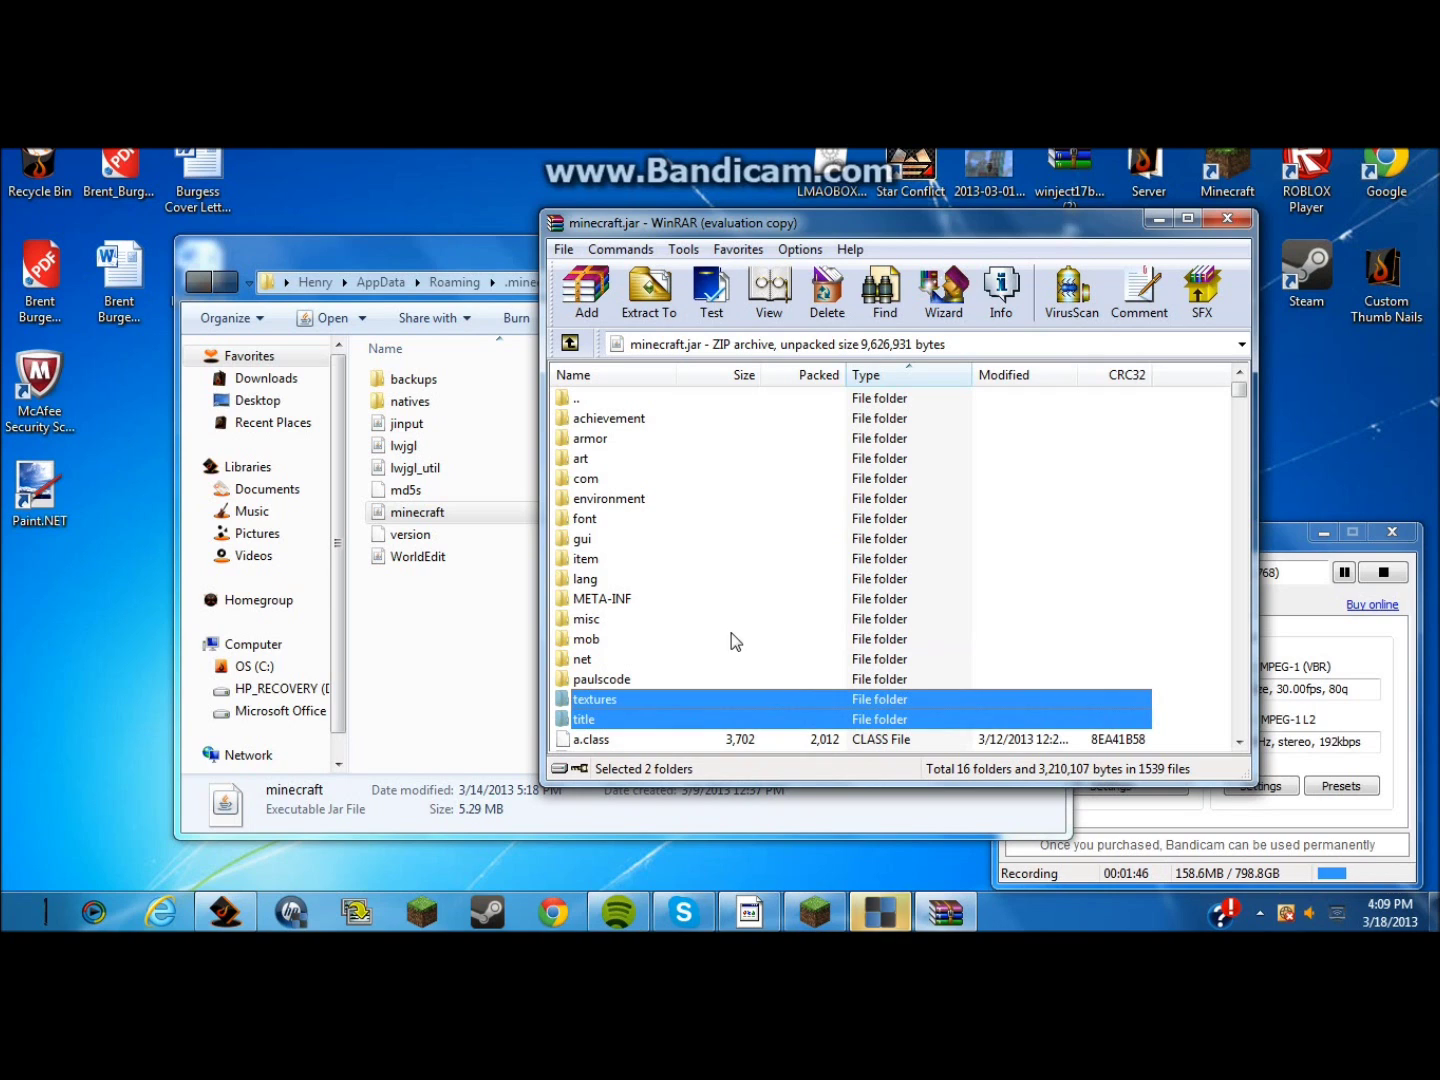
pyautogui.keyDown('ctrl'); pyautogui.click(719, 621); pyautogui.keyUp('ctrl')
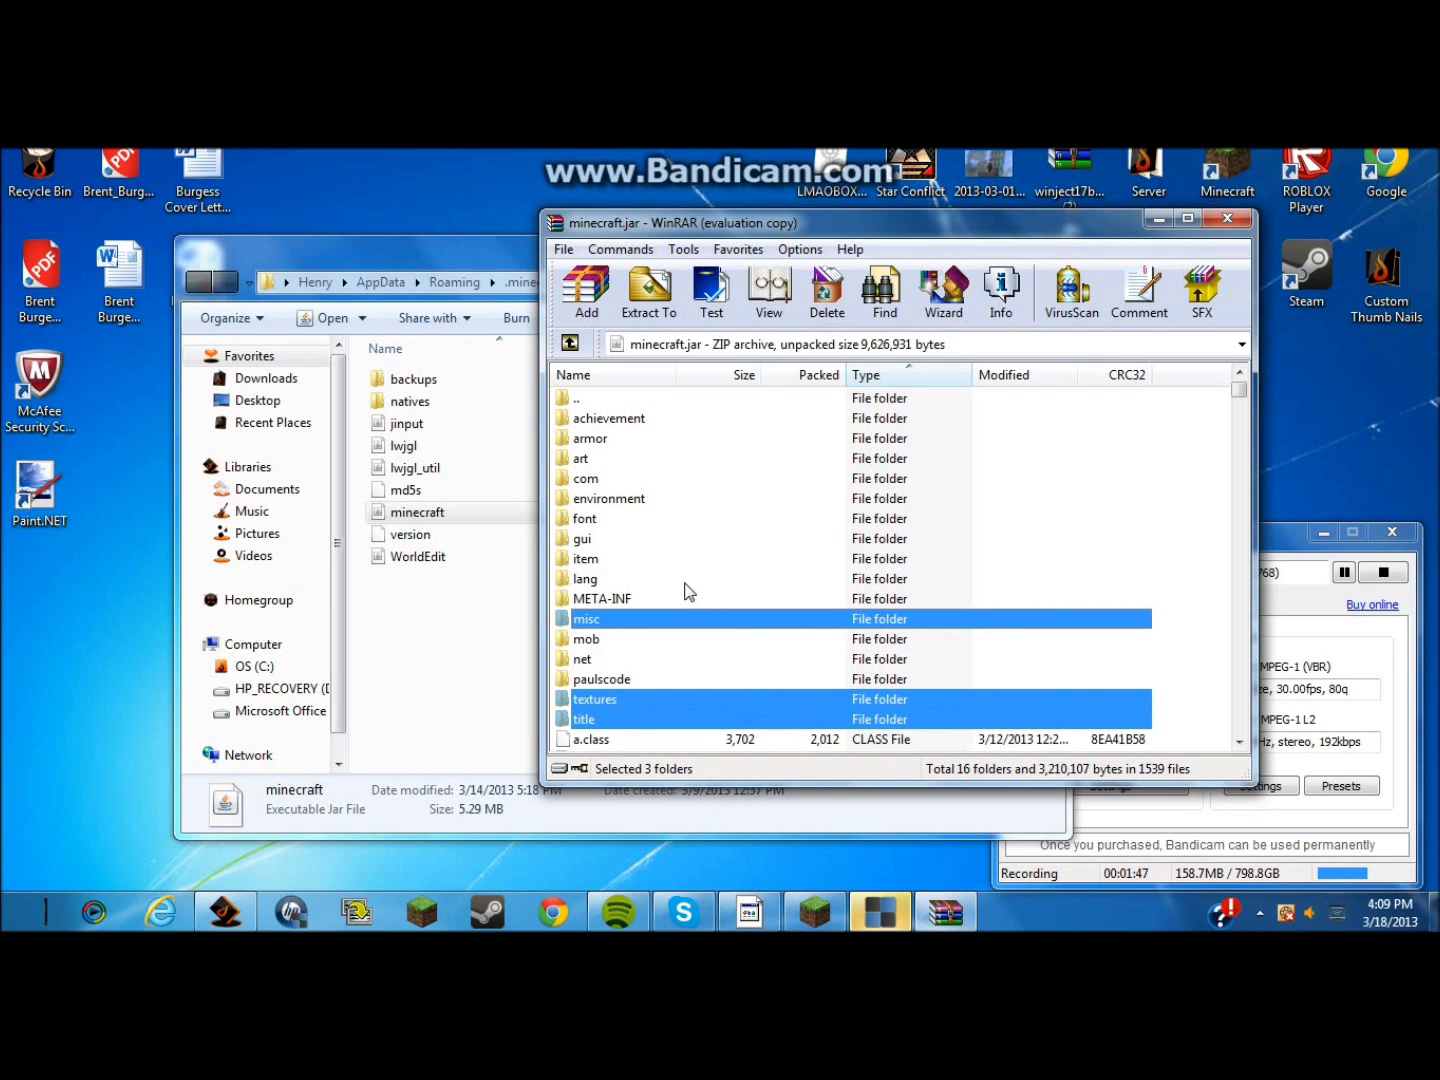
pyautogui.keyDown('ctrl'); pyautogui.click(659, 645); pyautogui.keyUp('ctrl')
pyautogui.keyDown('ctrl'); pyautogui.click(655, 557); pyautogui.keyUp('ctrl')
pyautogui.keyDown('ctrl'); pyautogui.click(655, 538); pyautogui.keyUp('ctrl')
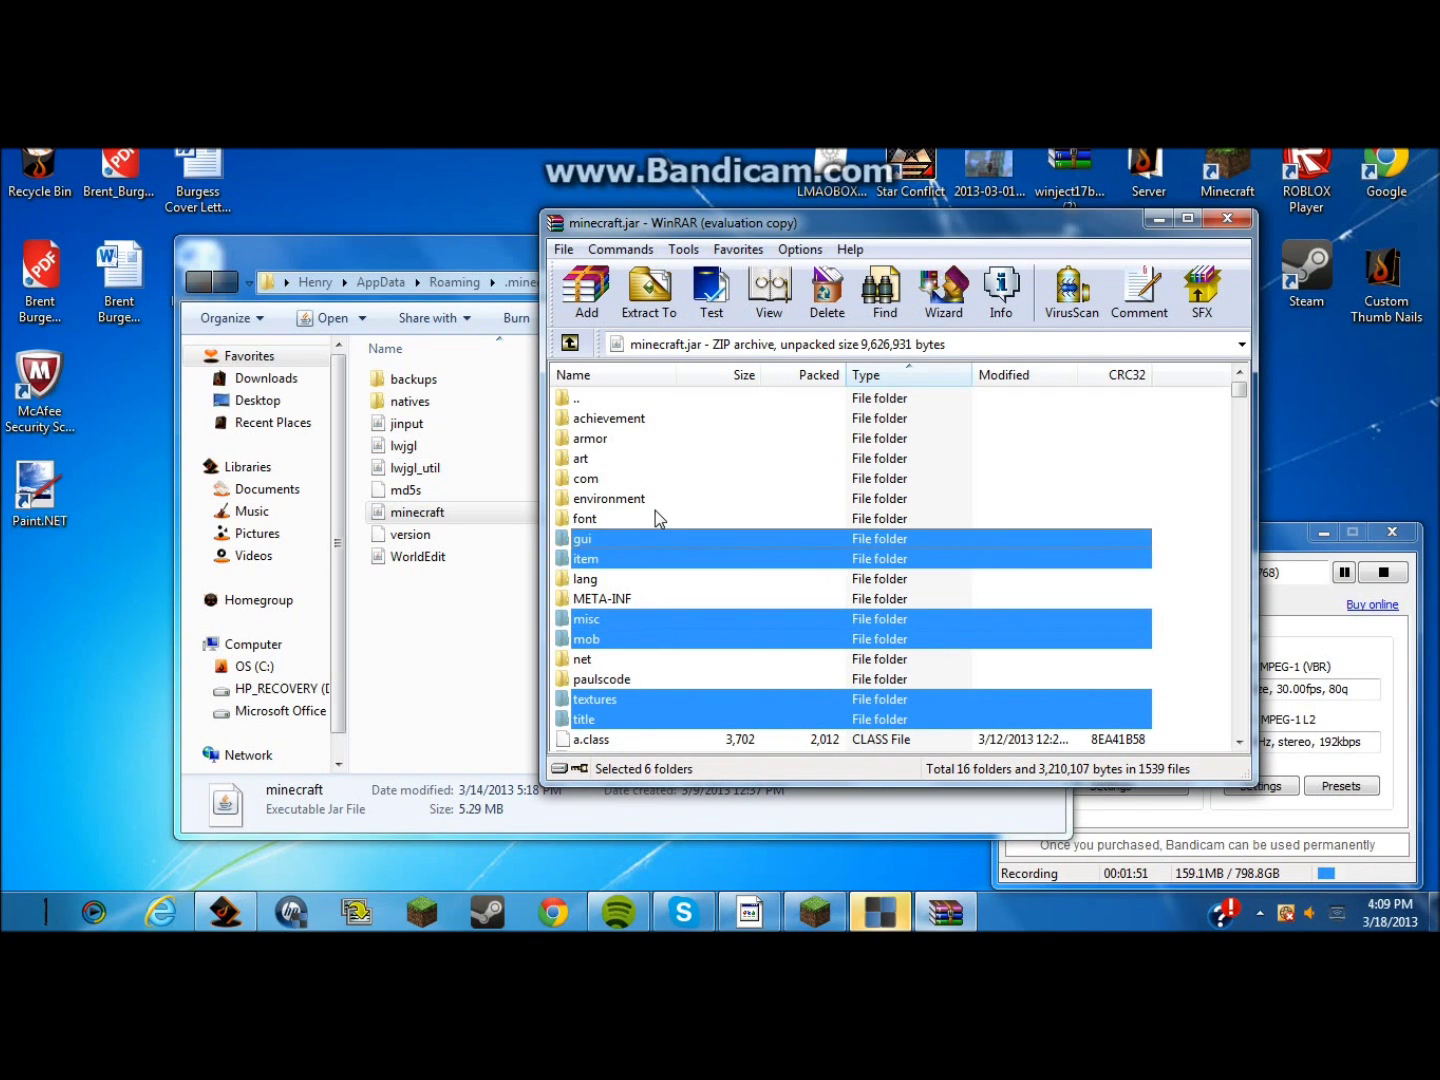
pyautogui.keyDown('ctrl'); pyautogui.click(656, 518); pyautogui.keyUp('ctrl')
pyautogui.keyDown('ctrl'); pyautogui.click(656, 499); pyautogui.keyUp('ctrl')
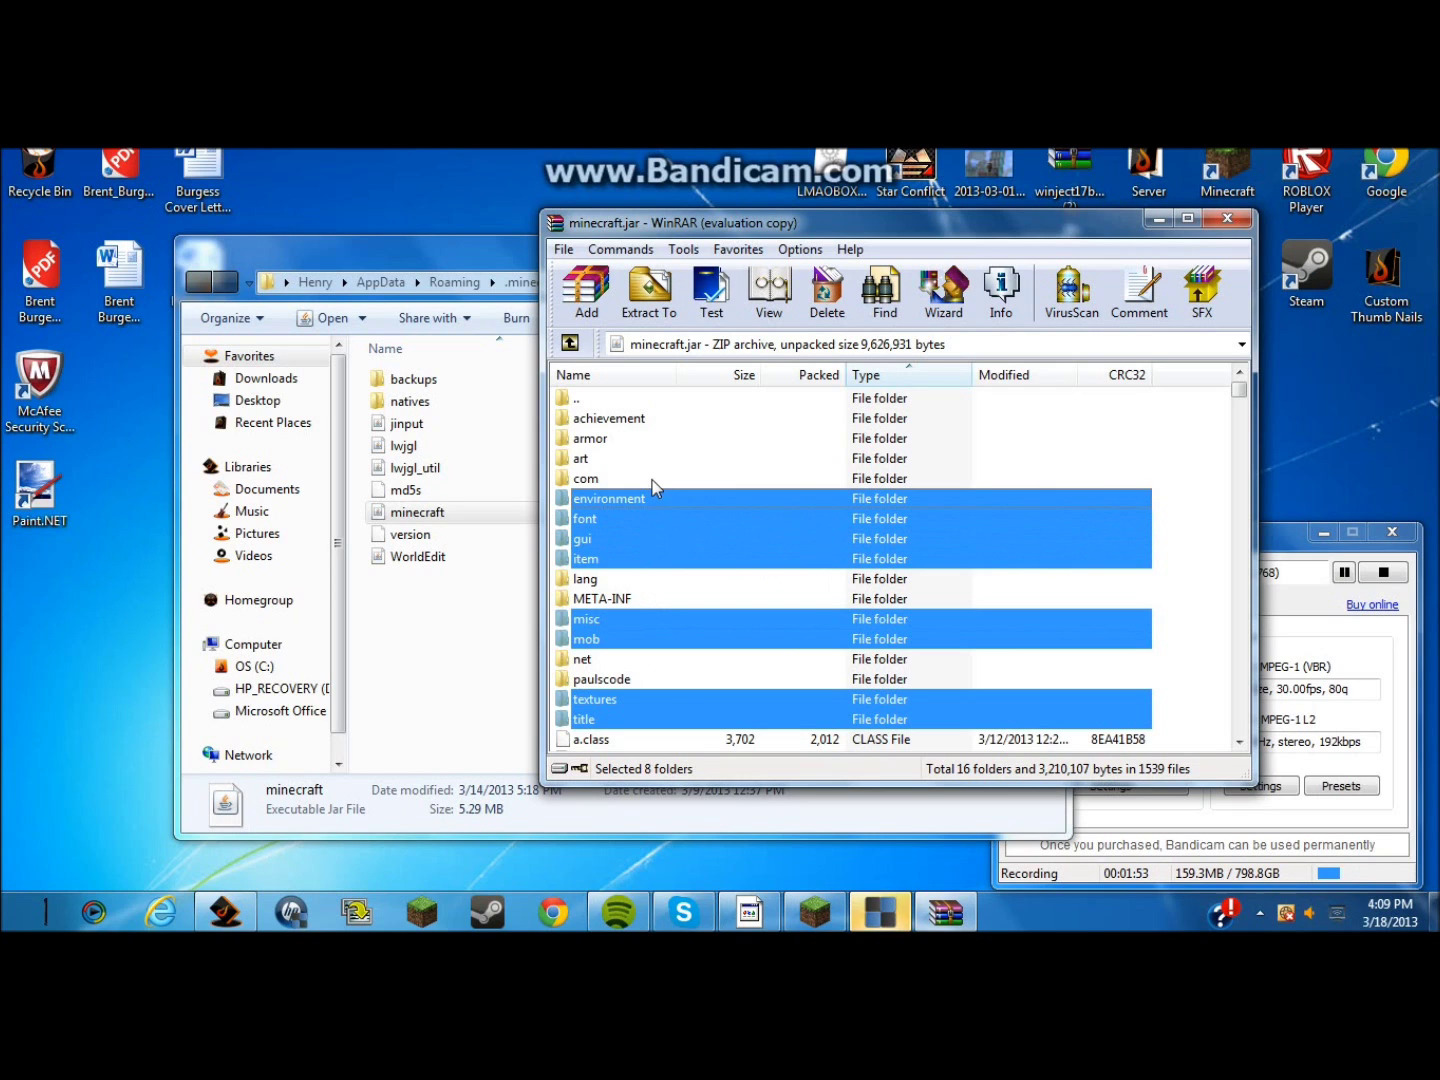
pyautogui.keyDown('ctrl'); pyautogui.click(665, 458); pyautogui.keyUp('ctrl')
pyautogui.keyDown('ctrl'); pyautogui.click(670, 421); pyautogui.keyUp('ctrl')
pyautogui.keyDown('ctrl'); pyautogui.click(672, 440); pyautogui.keyUp('ctrl')
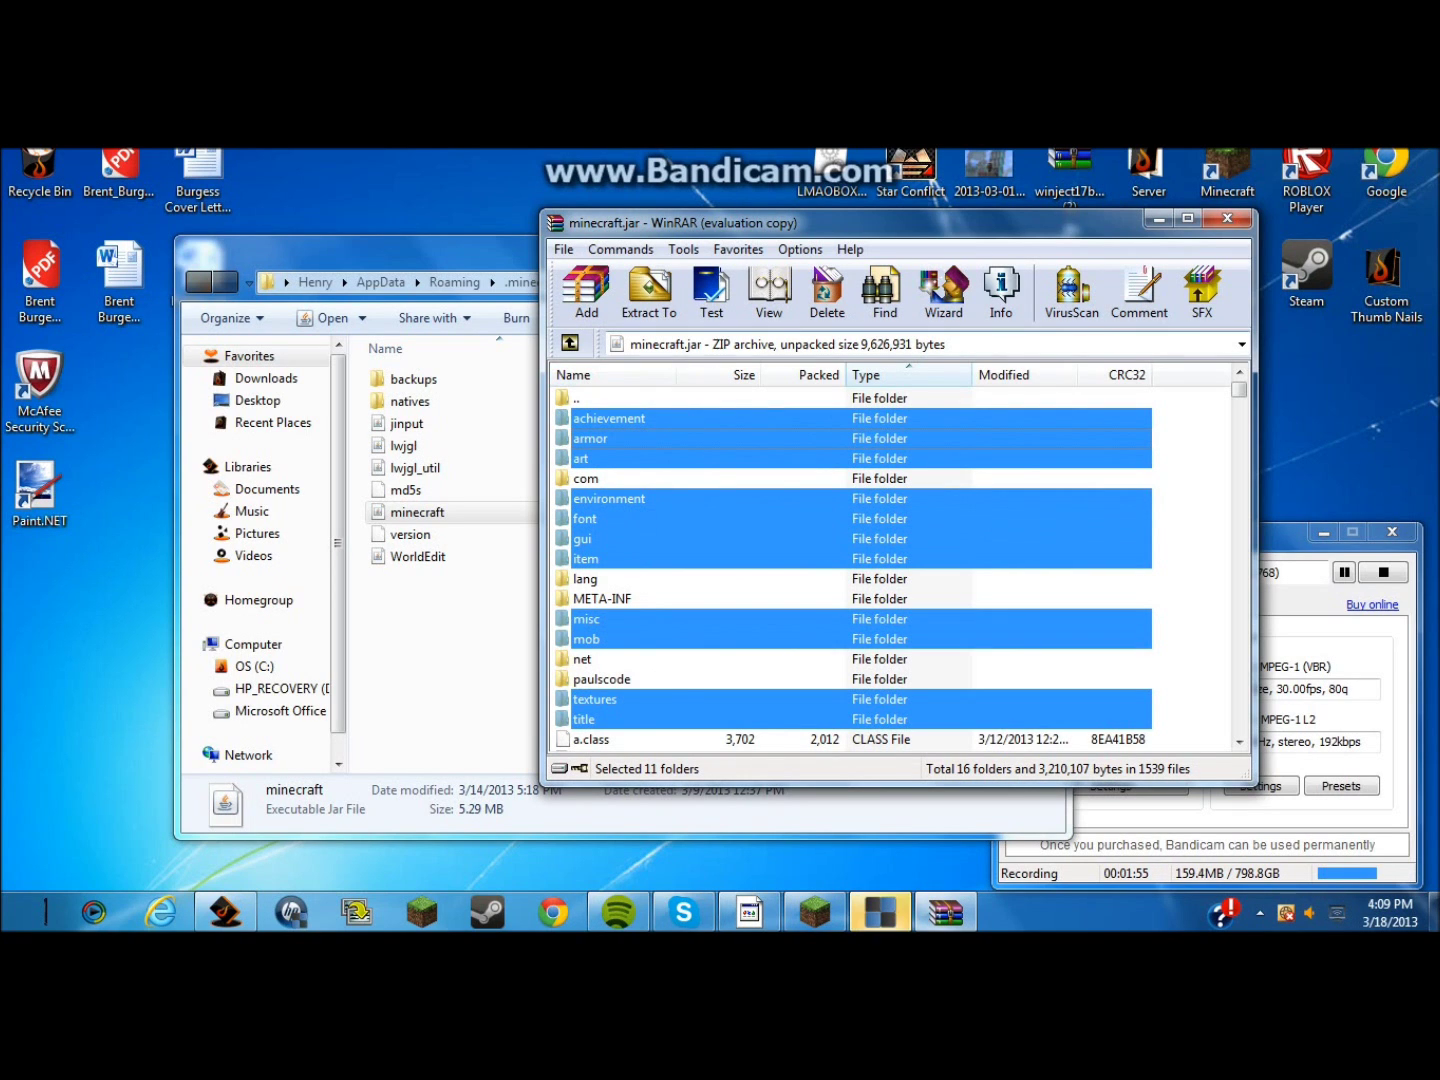
# Bring up the context menu for the eleven chosen folders, then dismiss it
pyautogui.rightClick(735, 441)
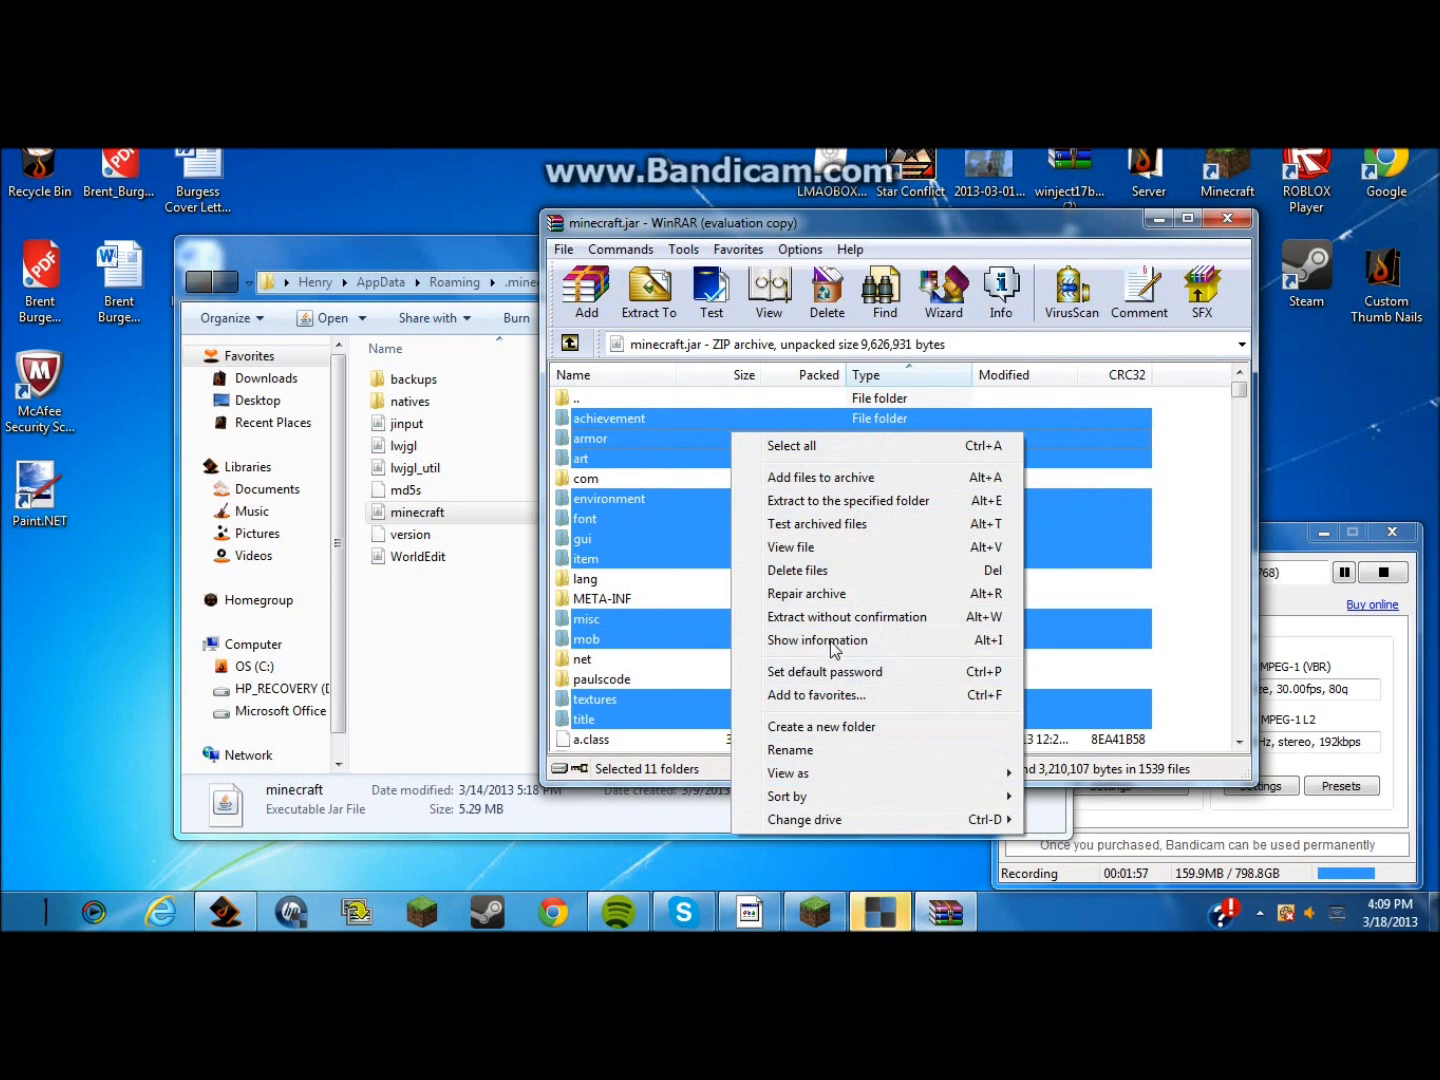
pyautogui.rightClick(649, 412)
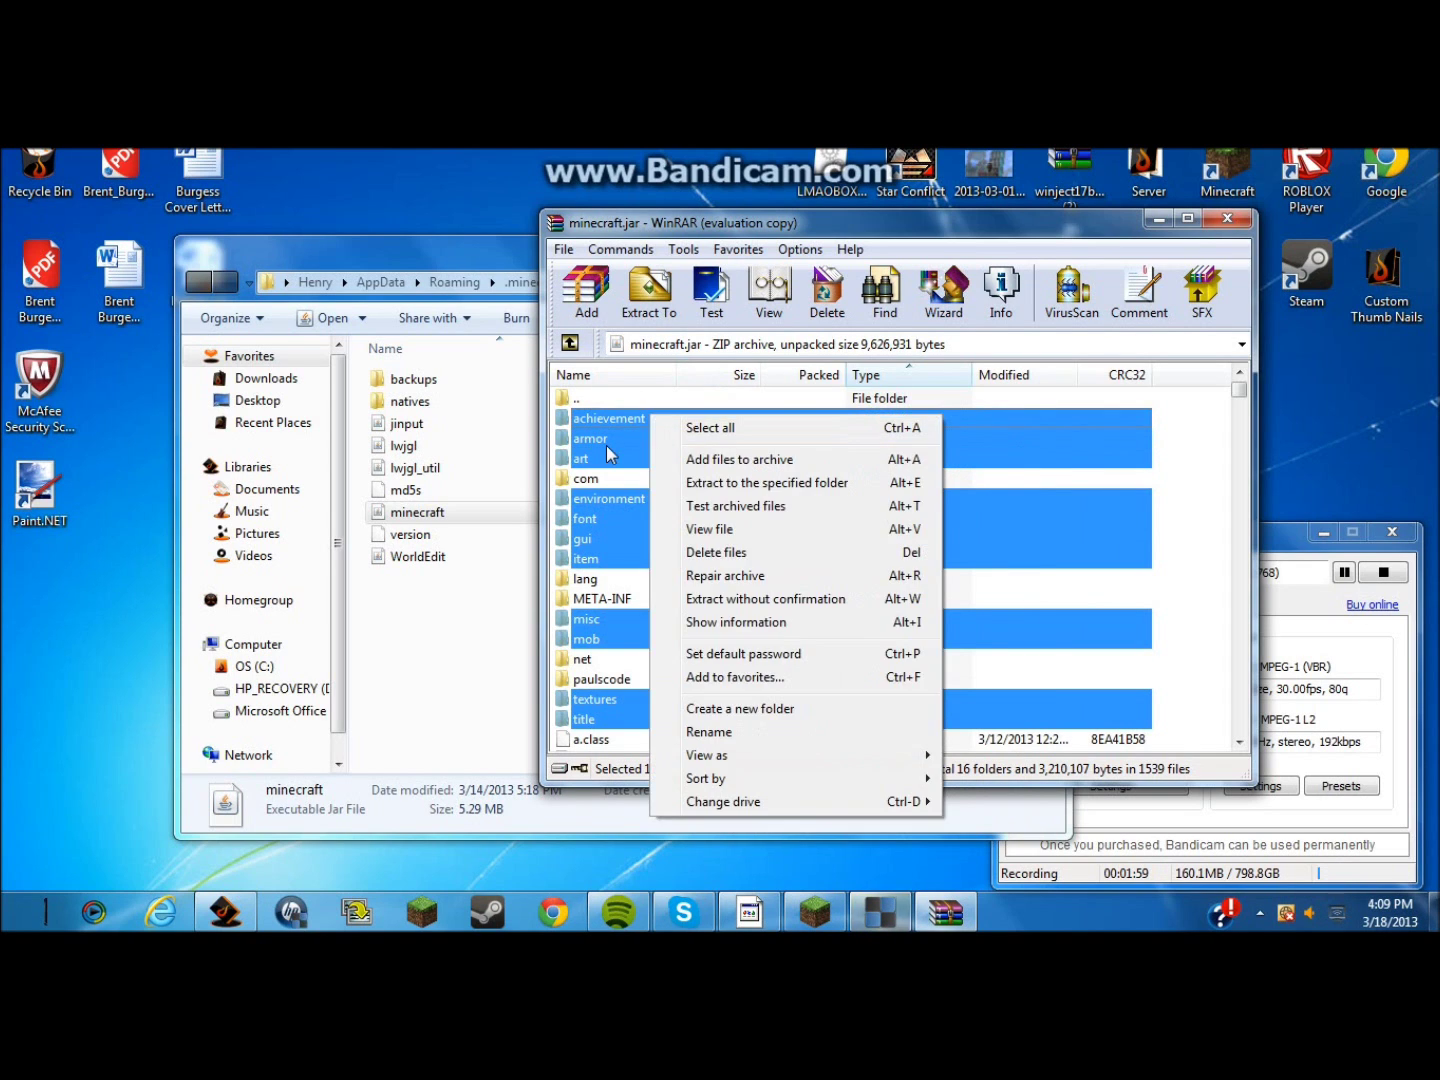
pyautogui.rightClick(602, 448)
pyautogui.click(1095, 566)
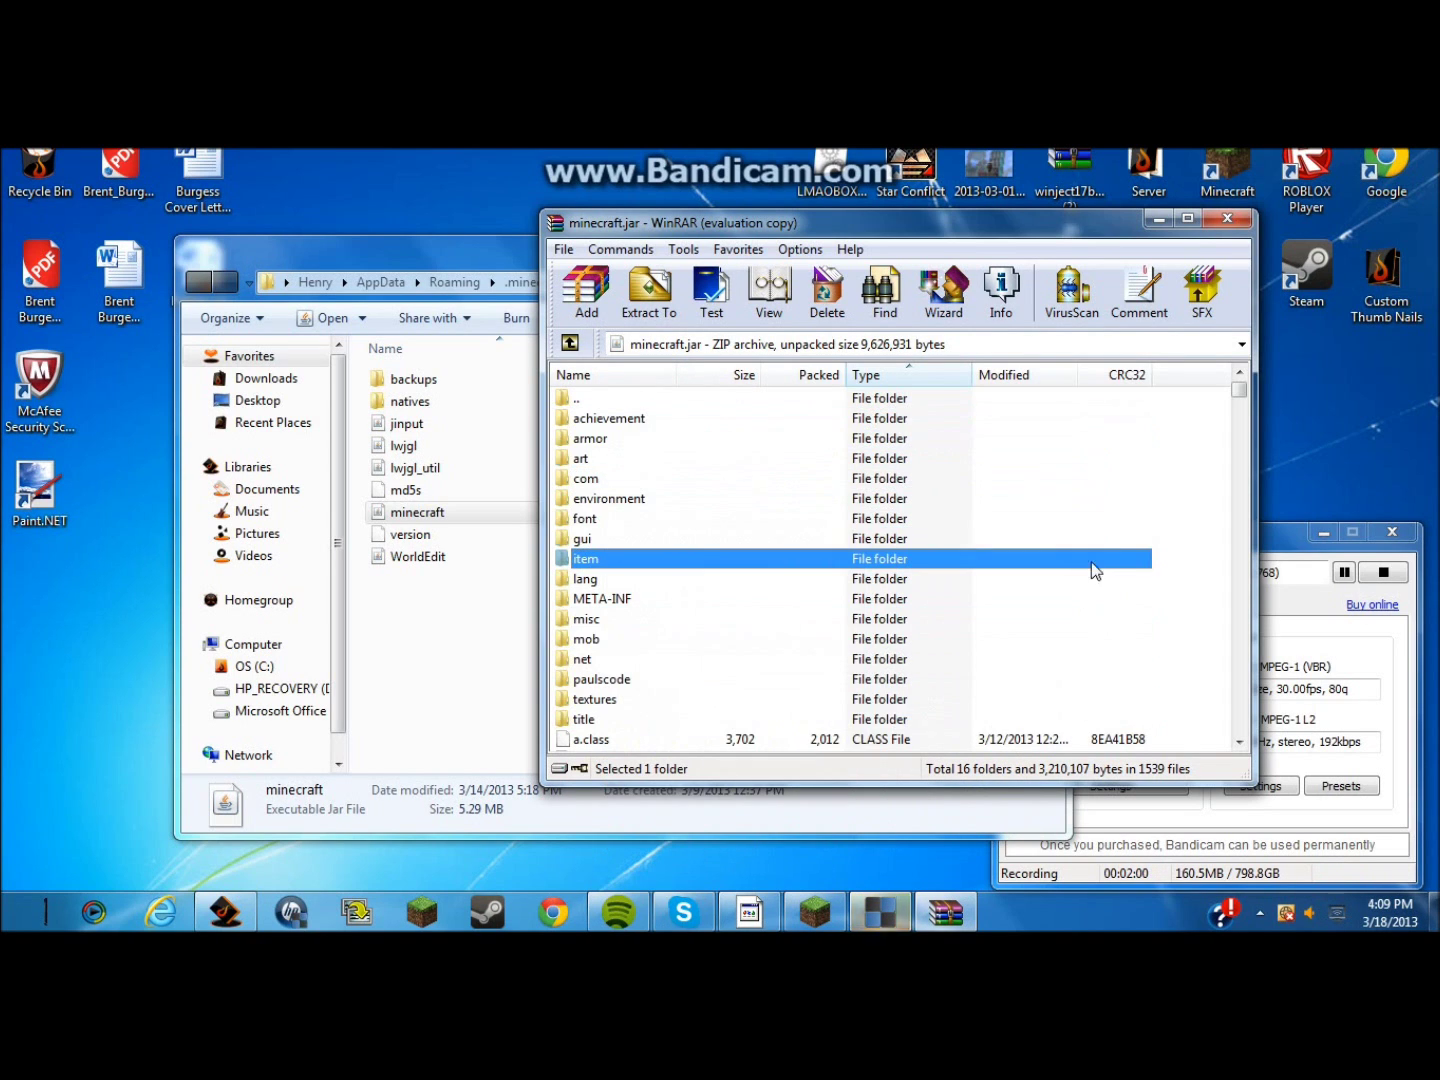
# Close the archive, minimize the bin window, and create and reposition a new desktop folder
pyautogui.click(1227, 219)
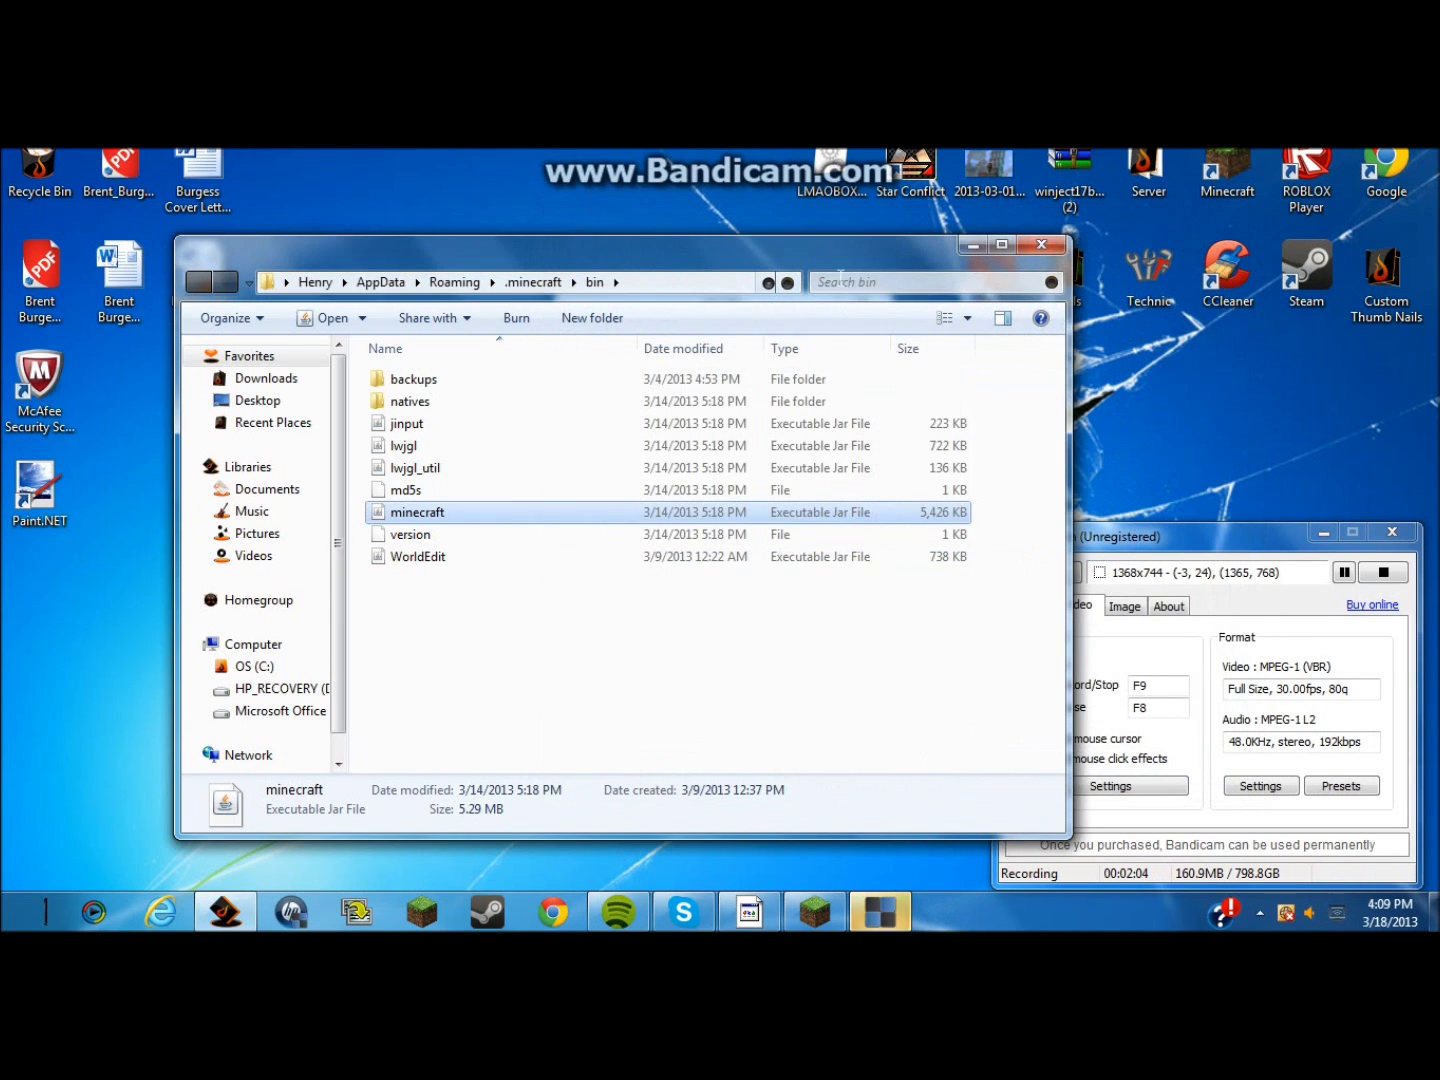
pyautogui.click(978, 244)
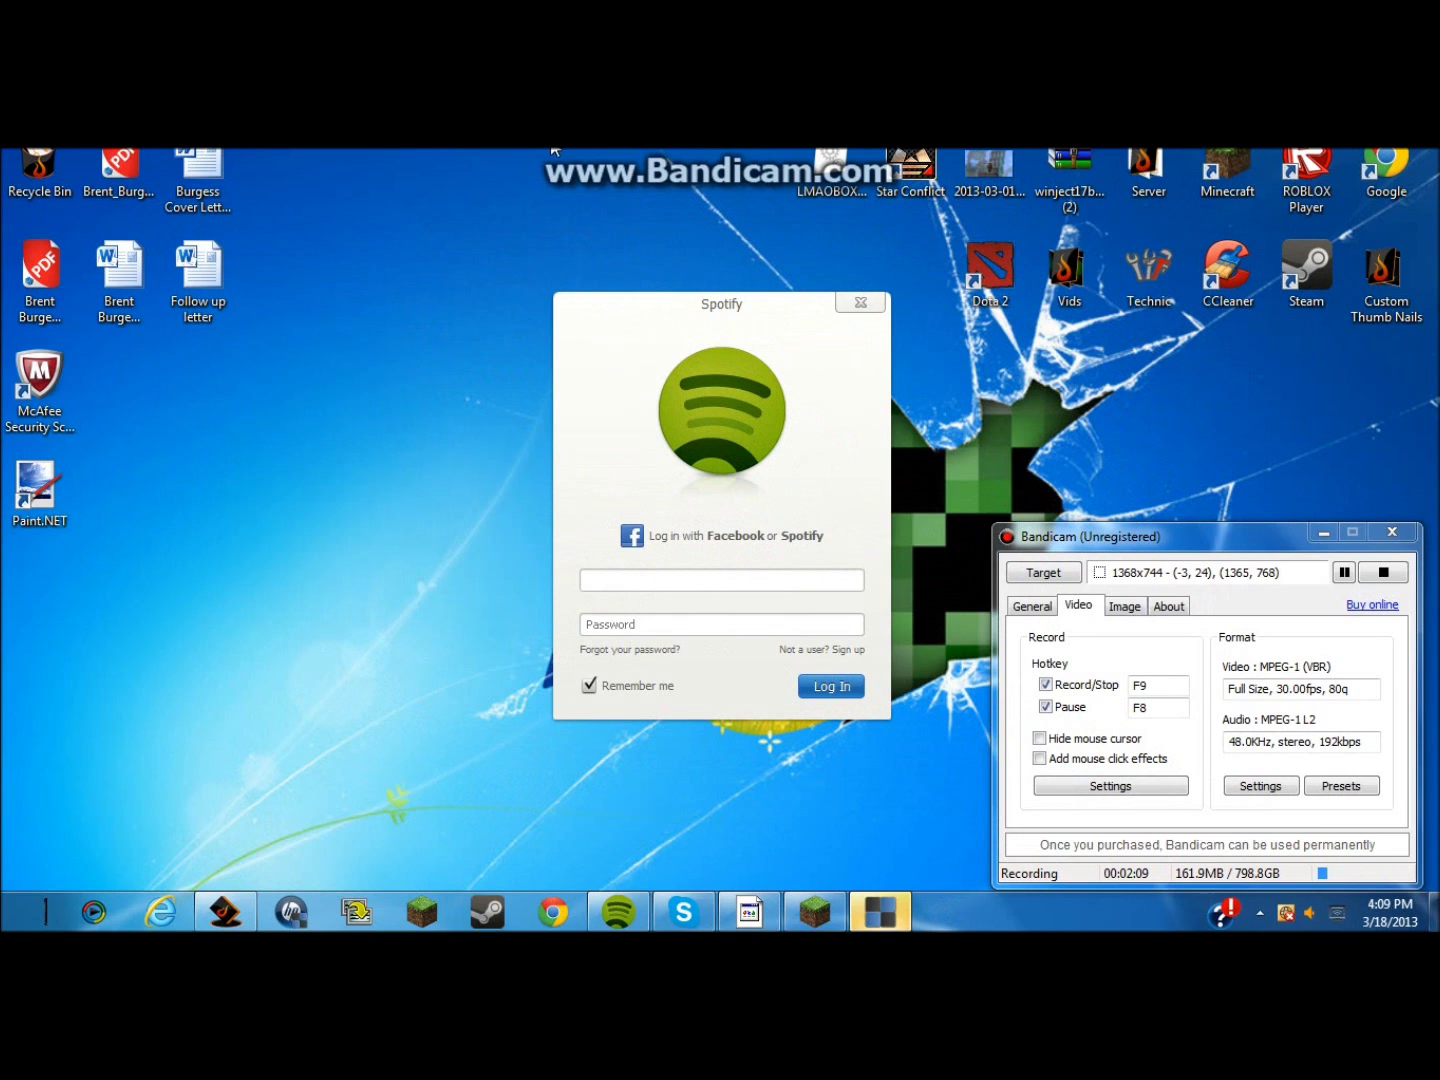
pyautogui.rightClick(588, 265)
pyautogui.moveTo(636, 444)
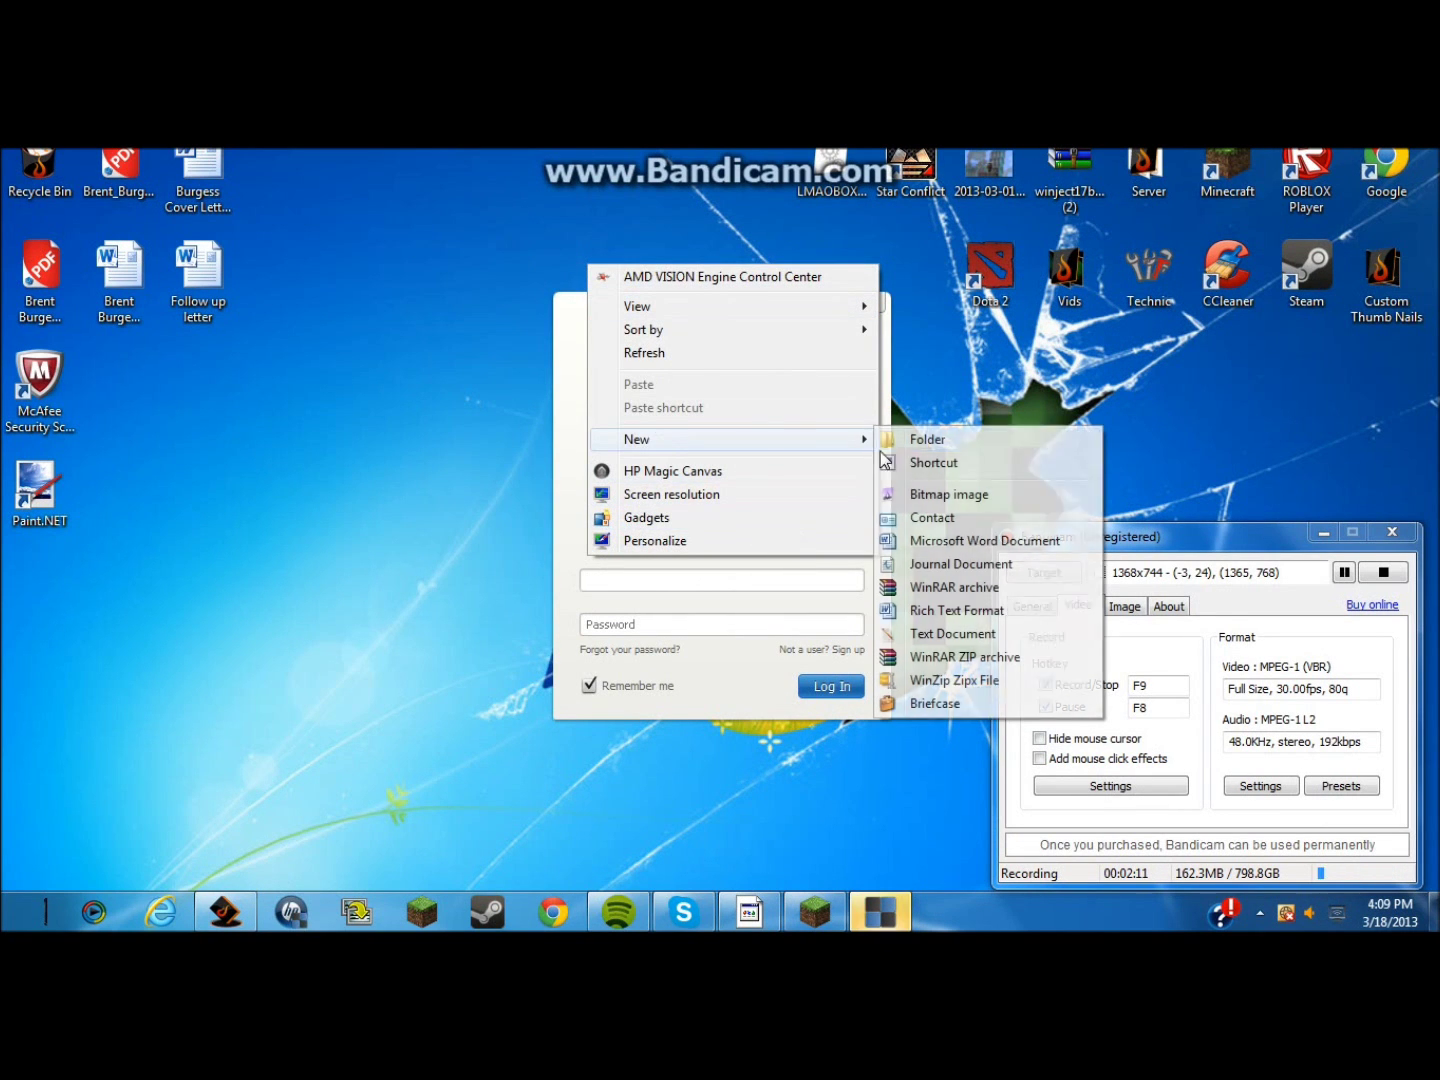
pyautogui.click(920, 440)
pyautogui.moveTo(598, 265); pyautogui.dragTo(670, 205)
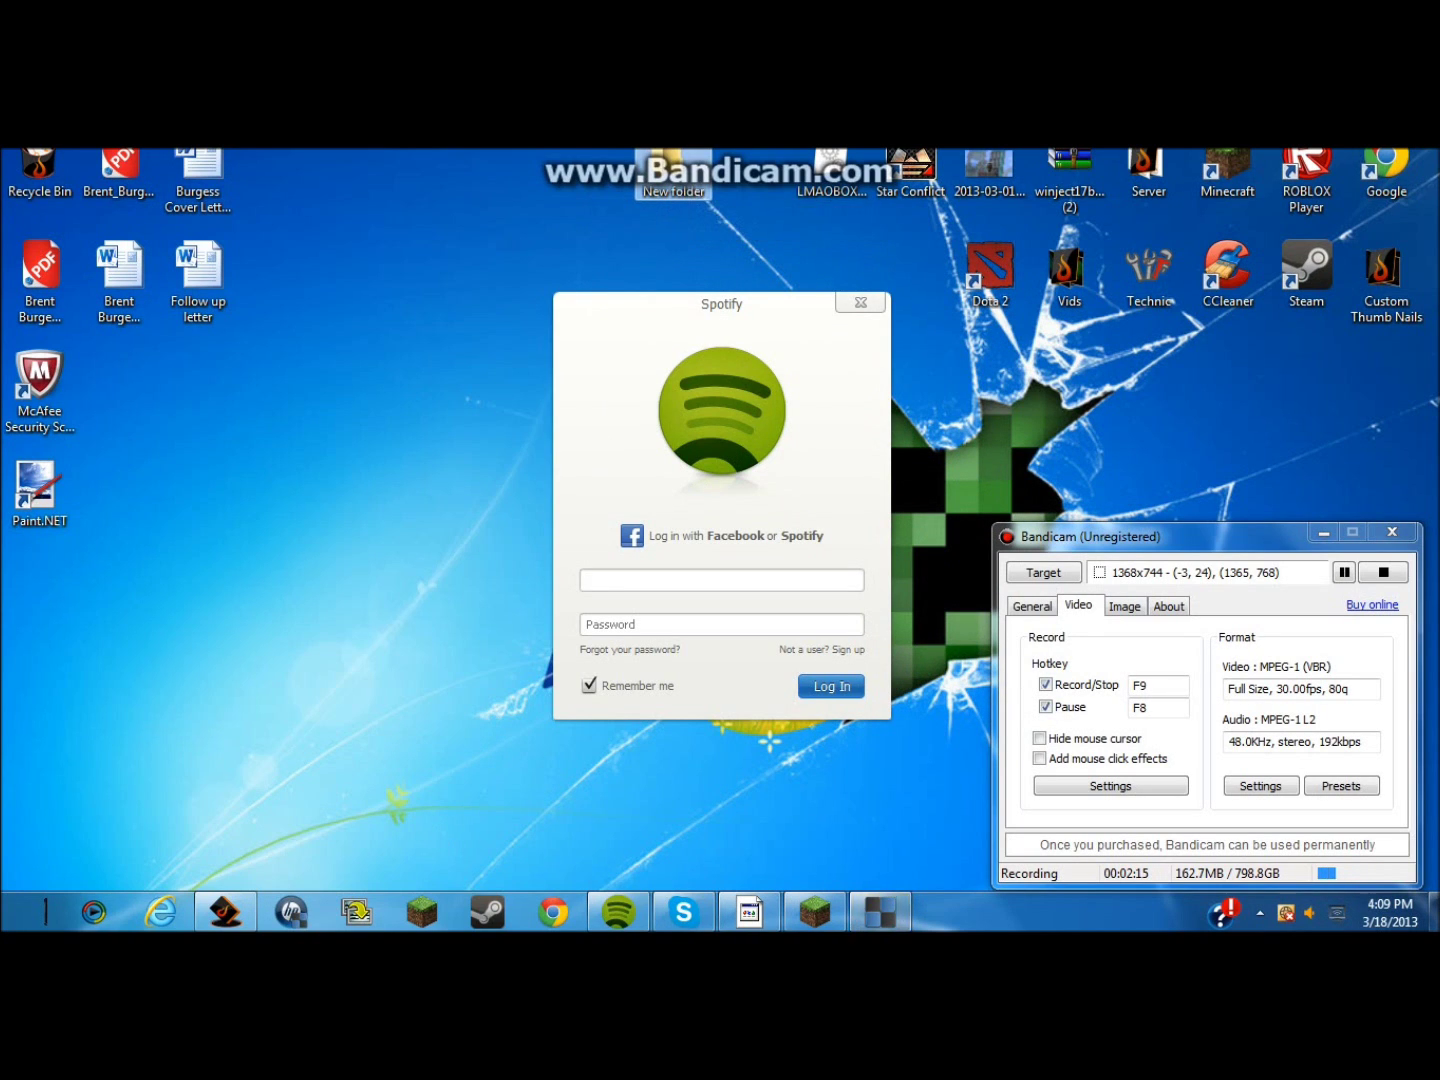
pyautogui.moveTo(683, 290); pyautogui.dragTo(671, 240)
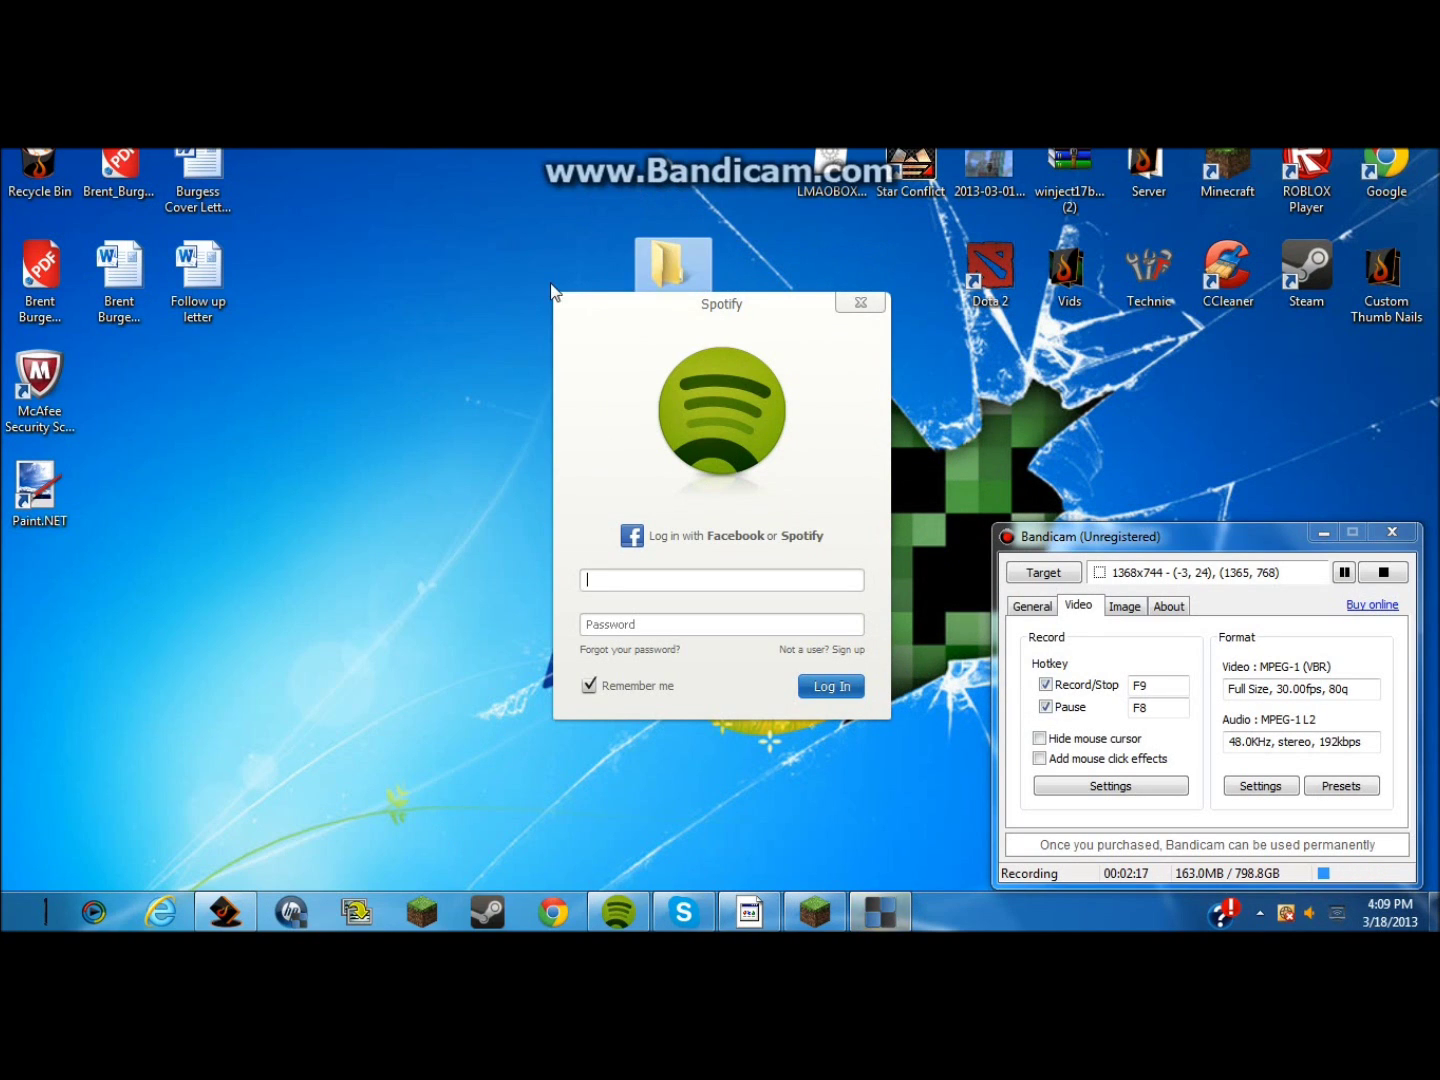
# Delete the new desktop folder and restore the bin folder window
pyautogui.rightClick(701, 255)
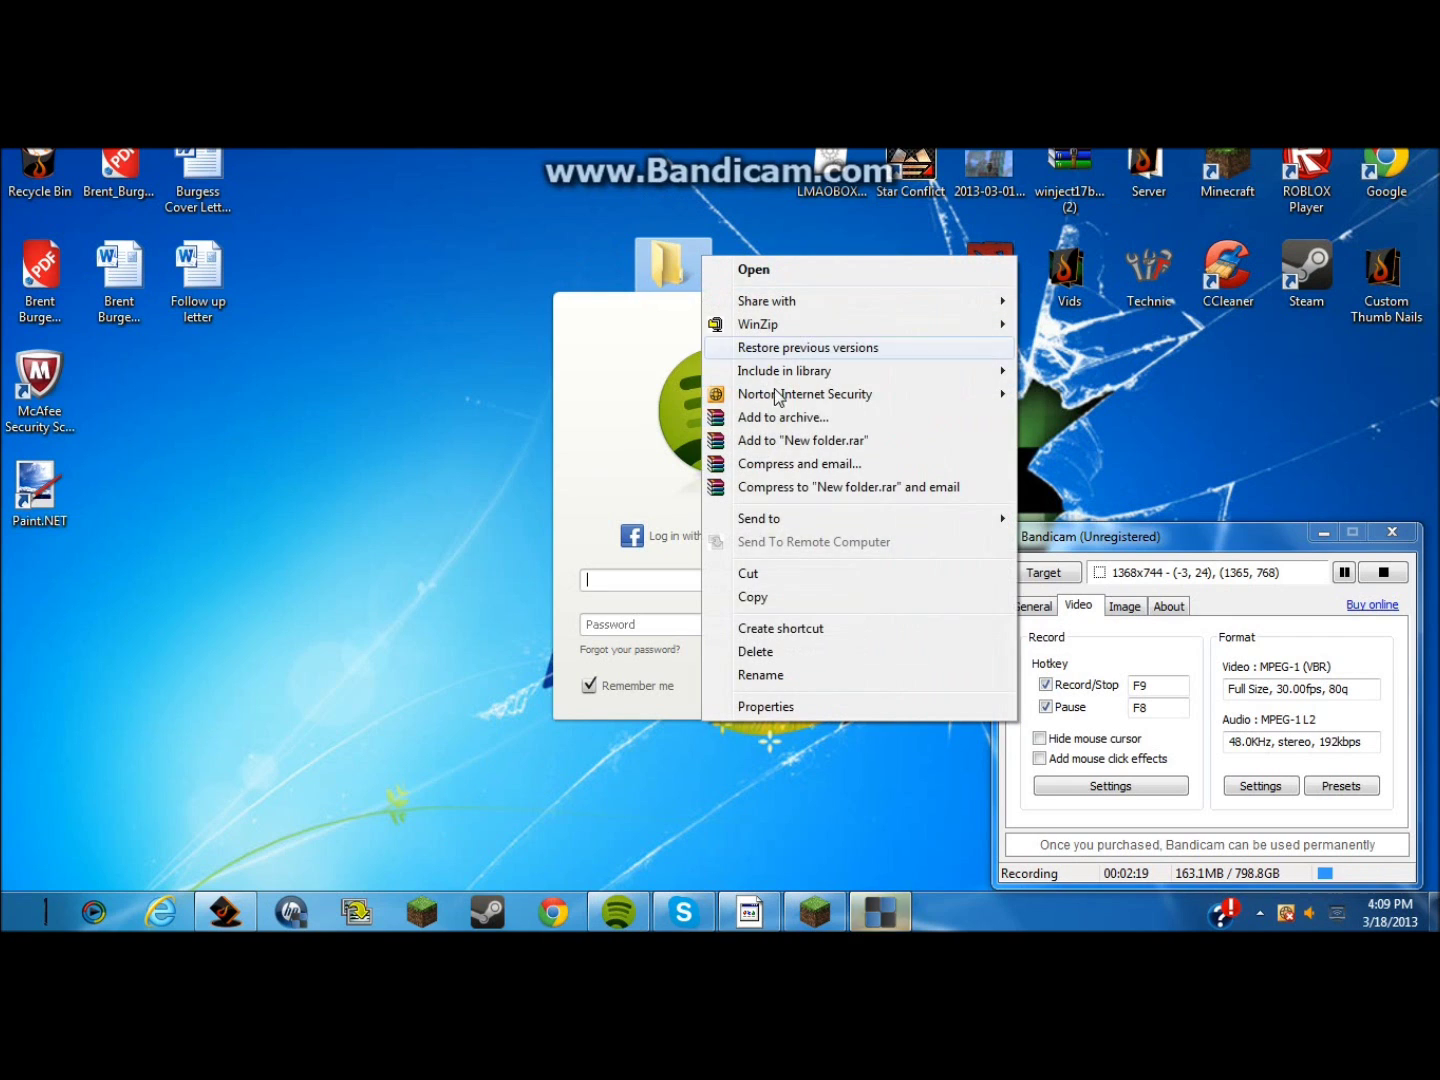
pyautogui.click(776, 652)
pyautogui.click(812, 600)
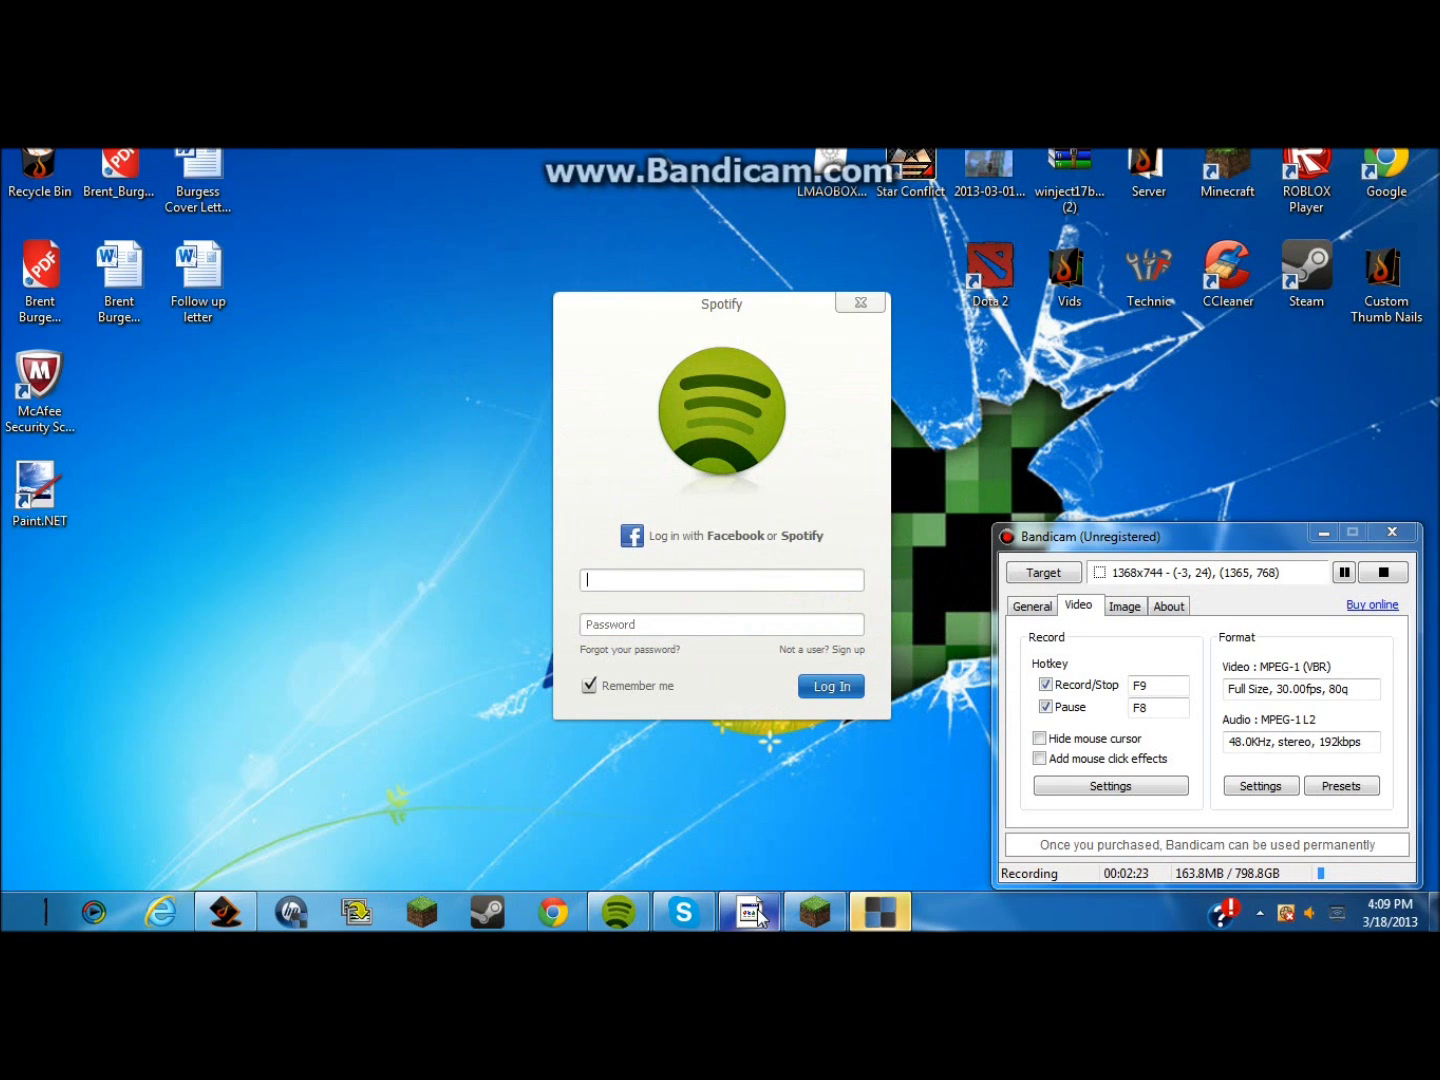
pyautogui.press('super')
pyautogui.press('super')
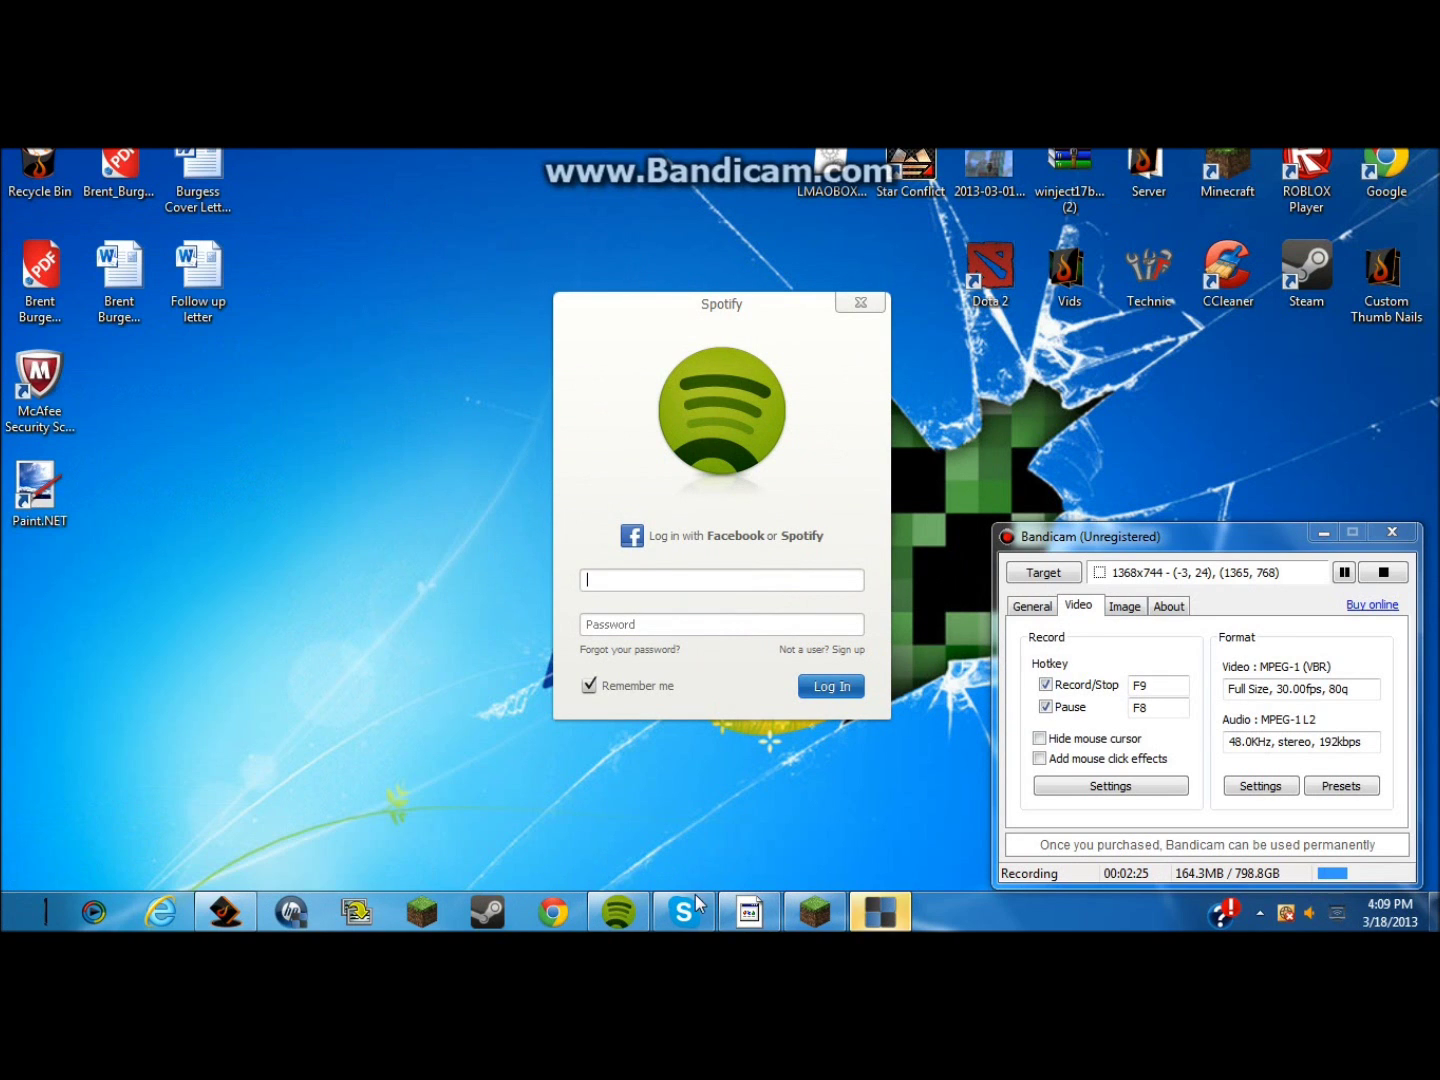
pyautogui.click(232, 912)
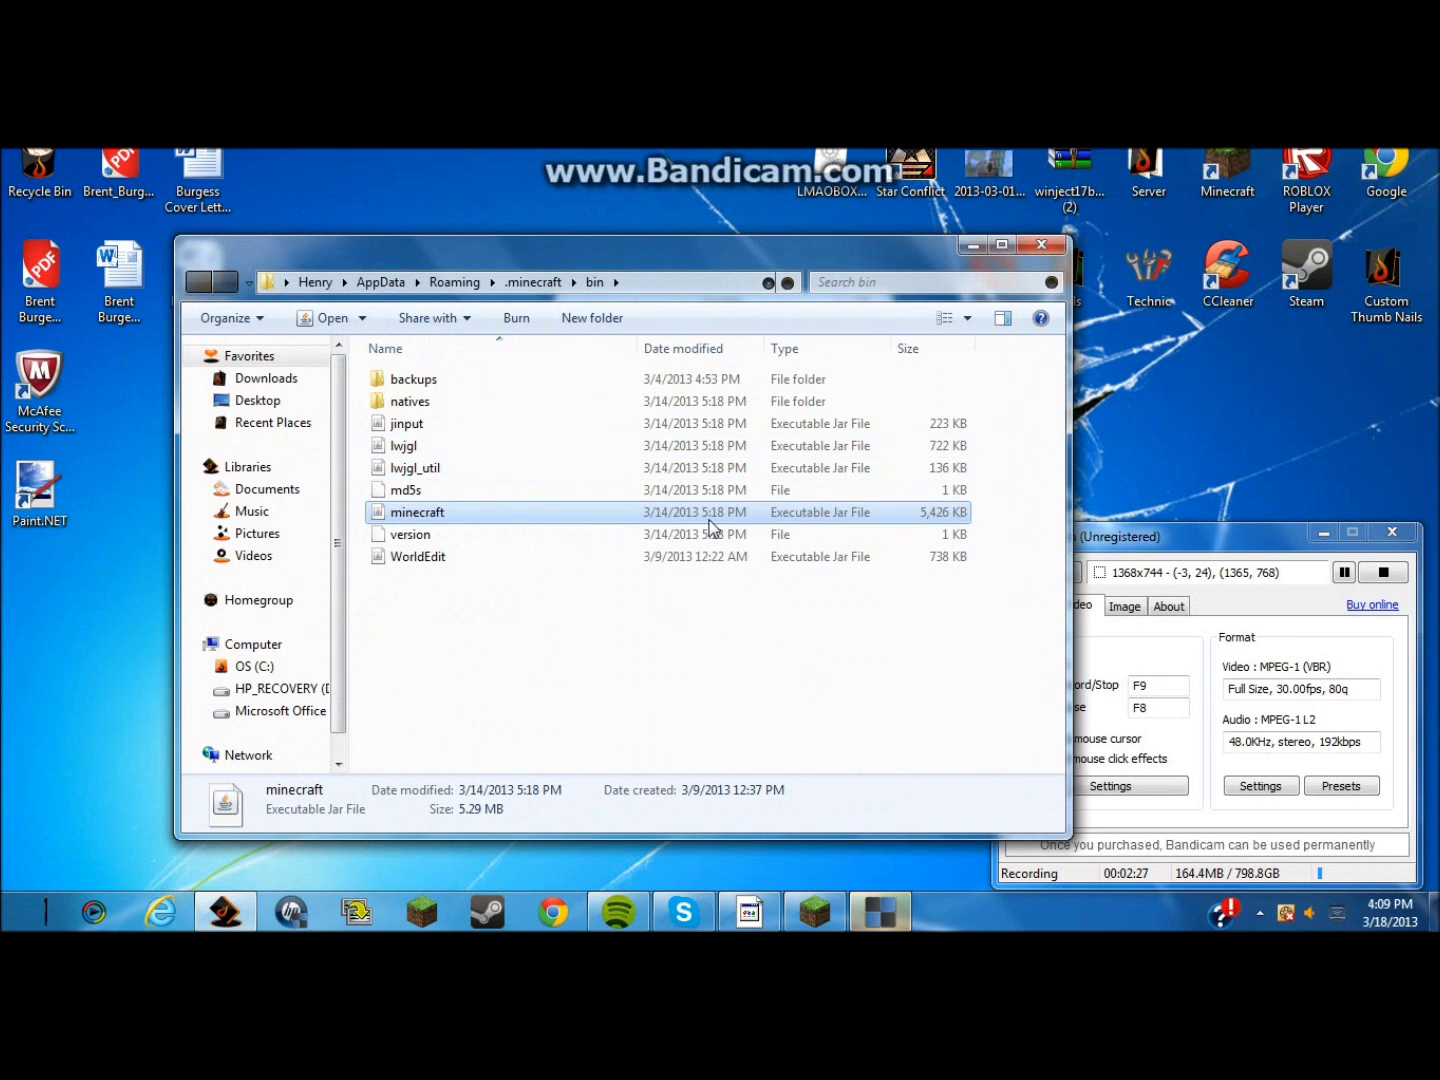
# Open texturepacks > New folder and look inside the item, armor and achievement folders
pyautogui.click(198, 285)
pyautogui.doubleClick(597, 625)
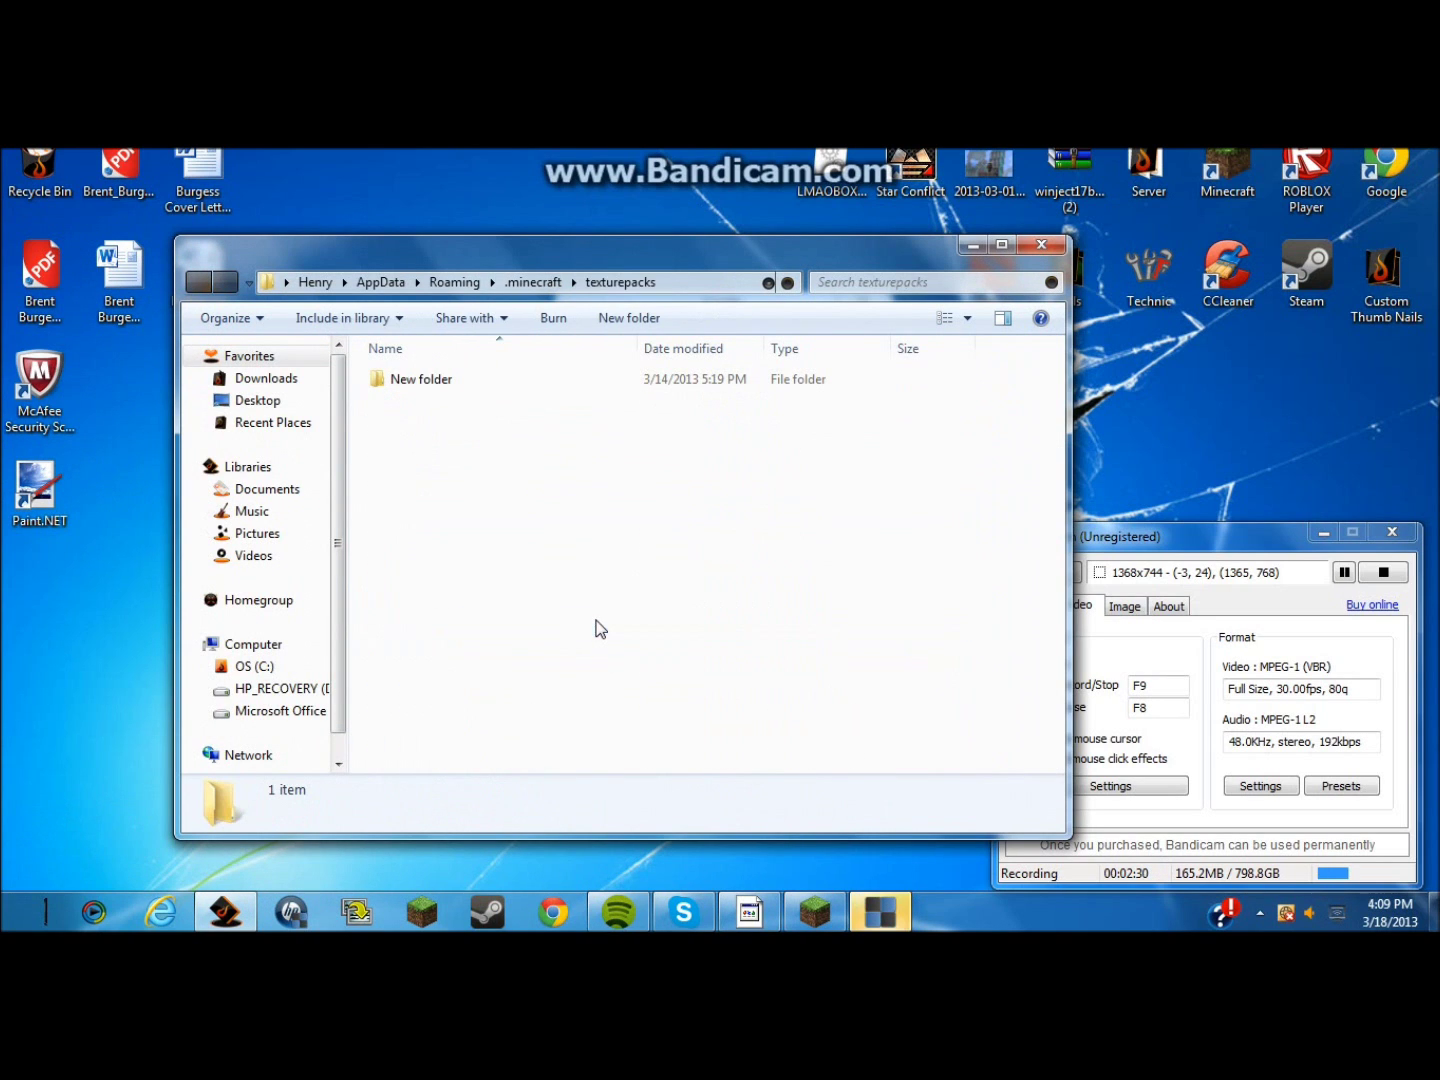
pyautogui.doubleClick(634, 381)
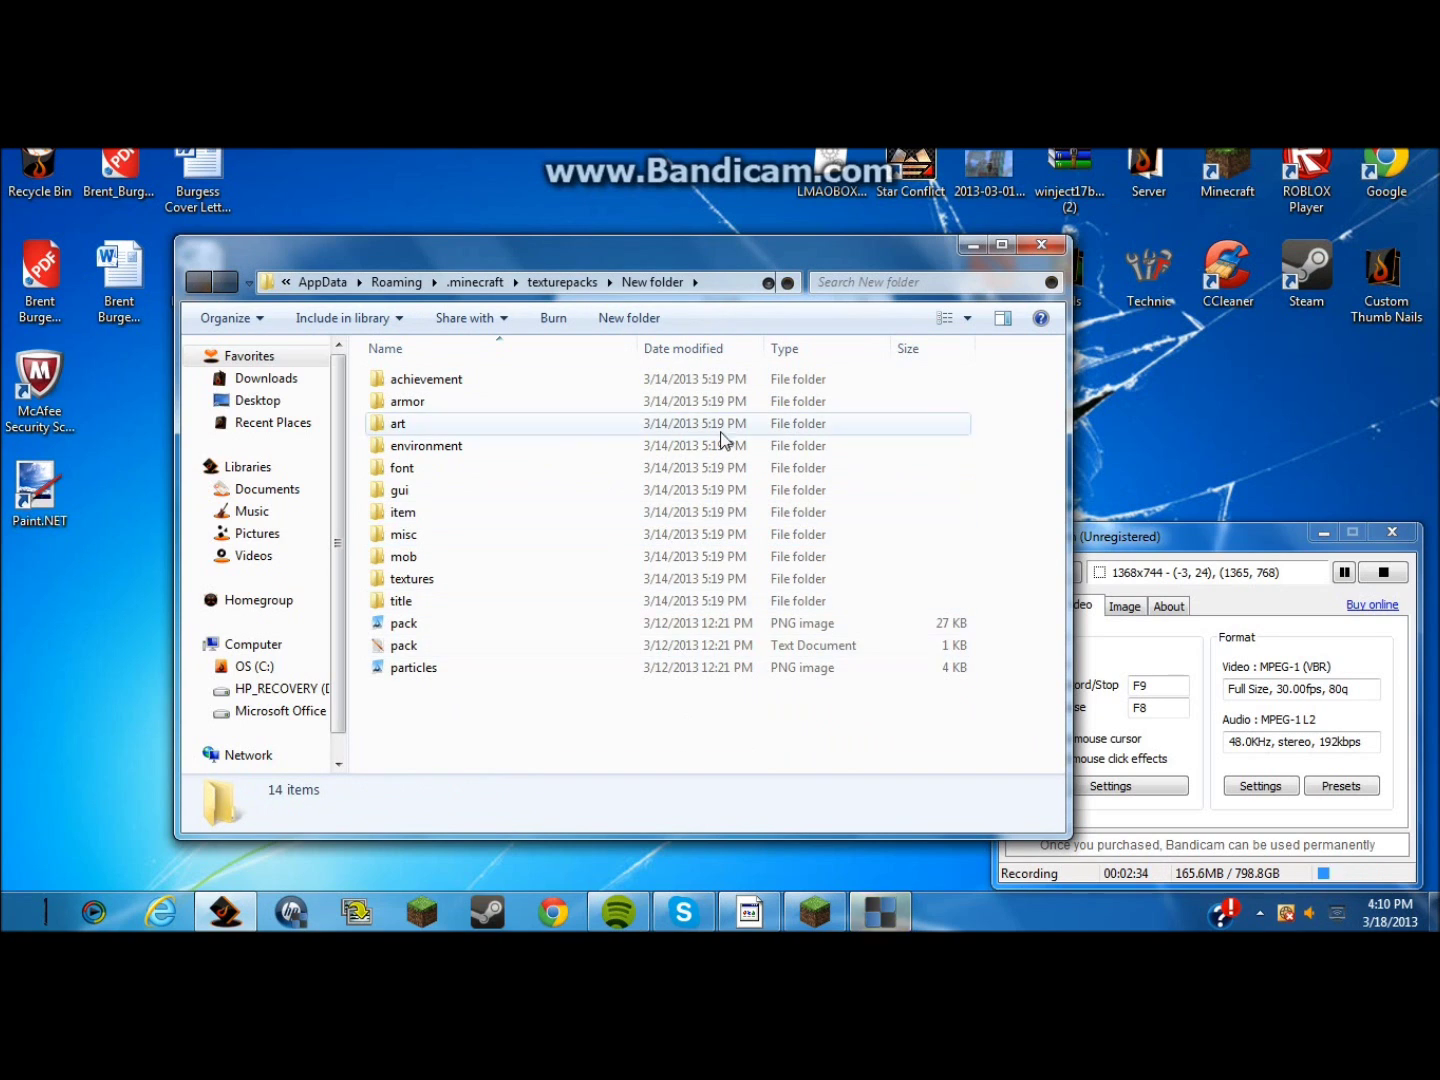
pyautogui.click(596, 526)
pyautogui.doubleClick(596, 526)
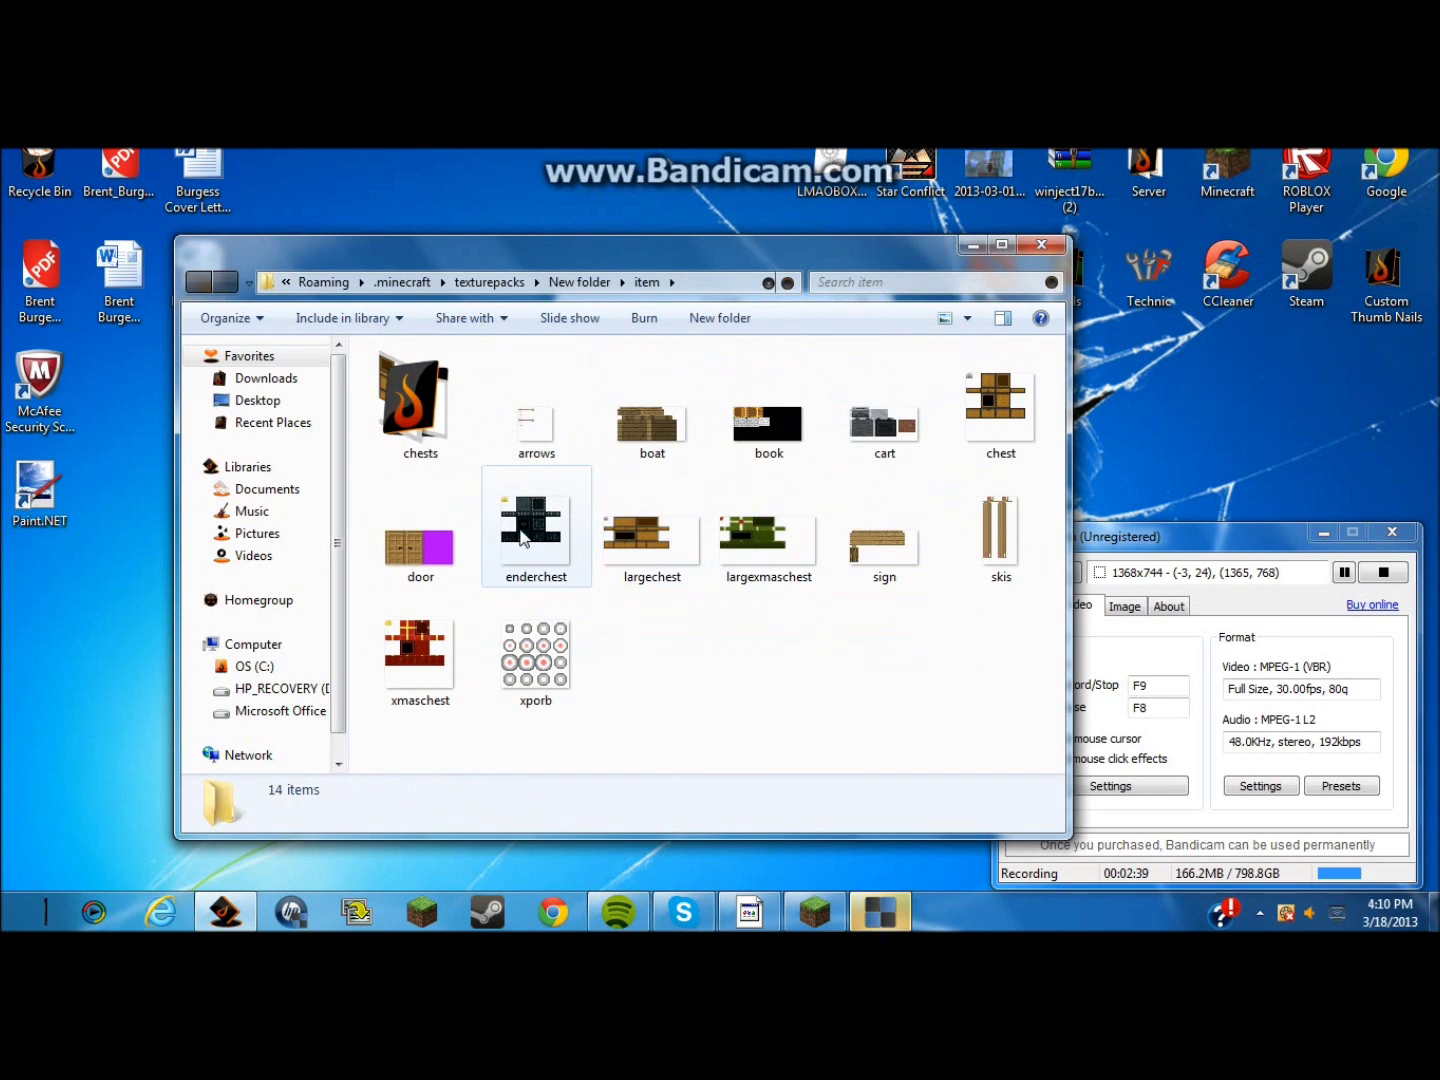
pyautogui.click(200, 281)
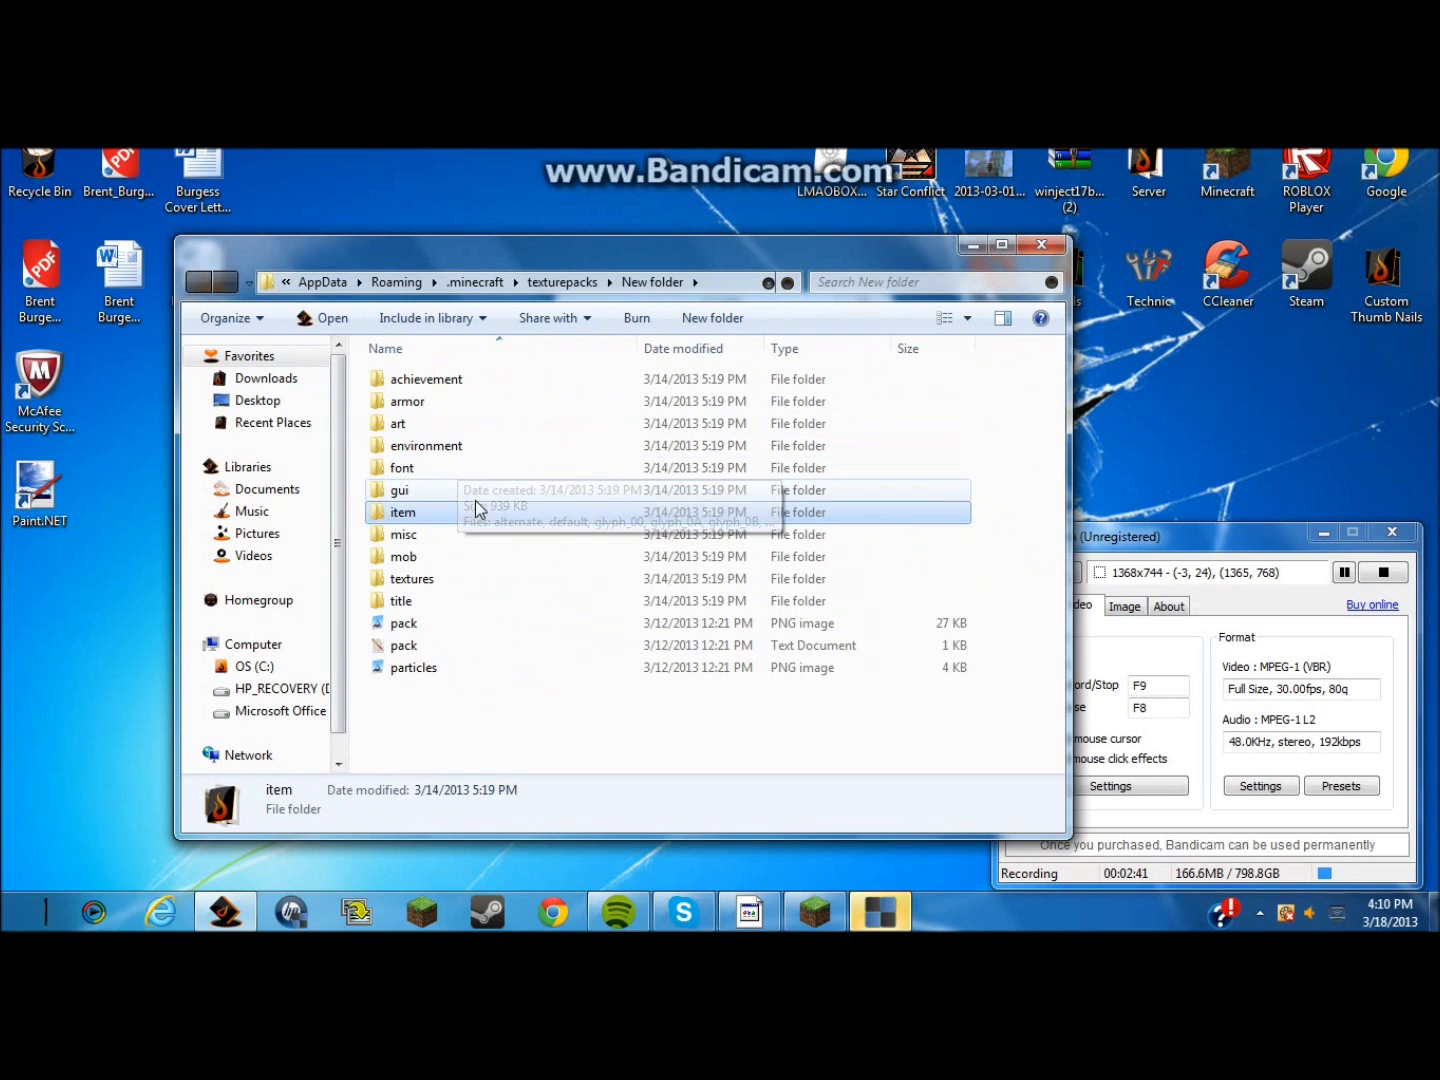
pyautogui.doubleClick(480, 402)
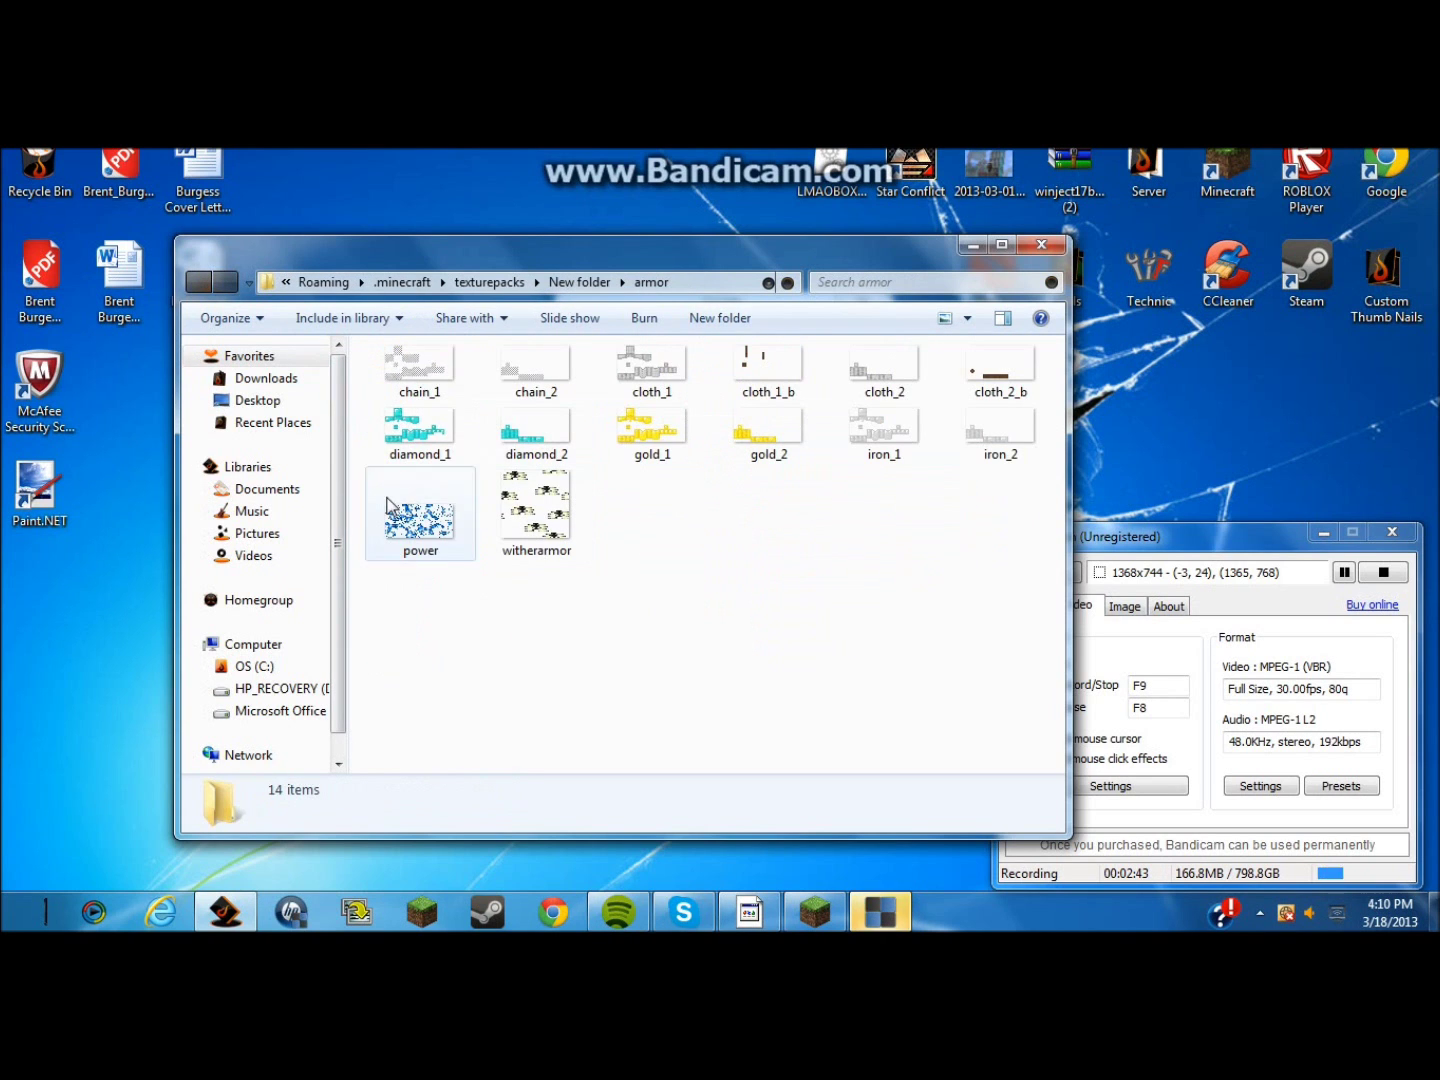
pyautogui.click(204, 286)
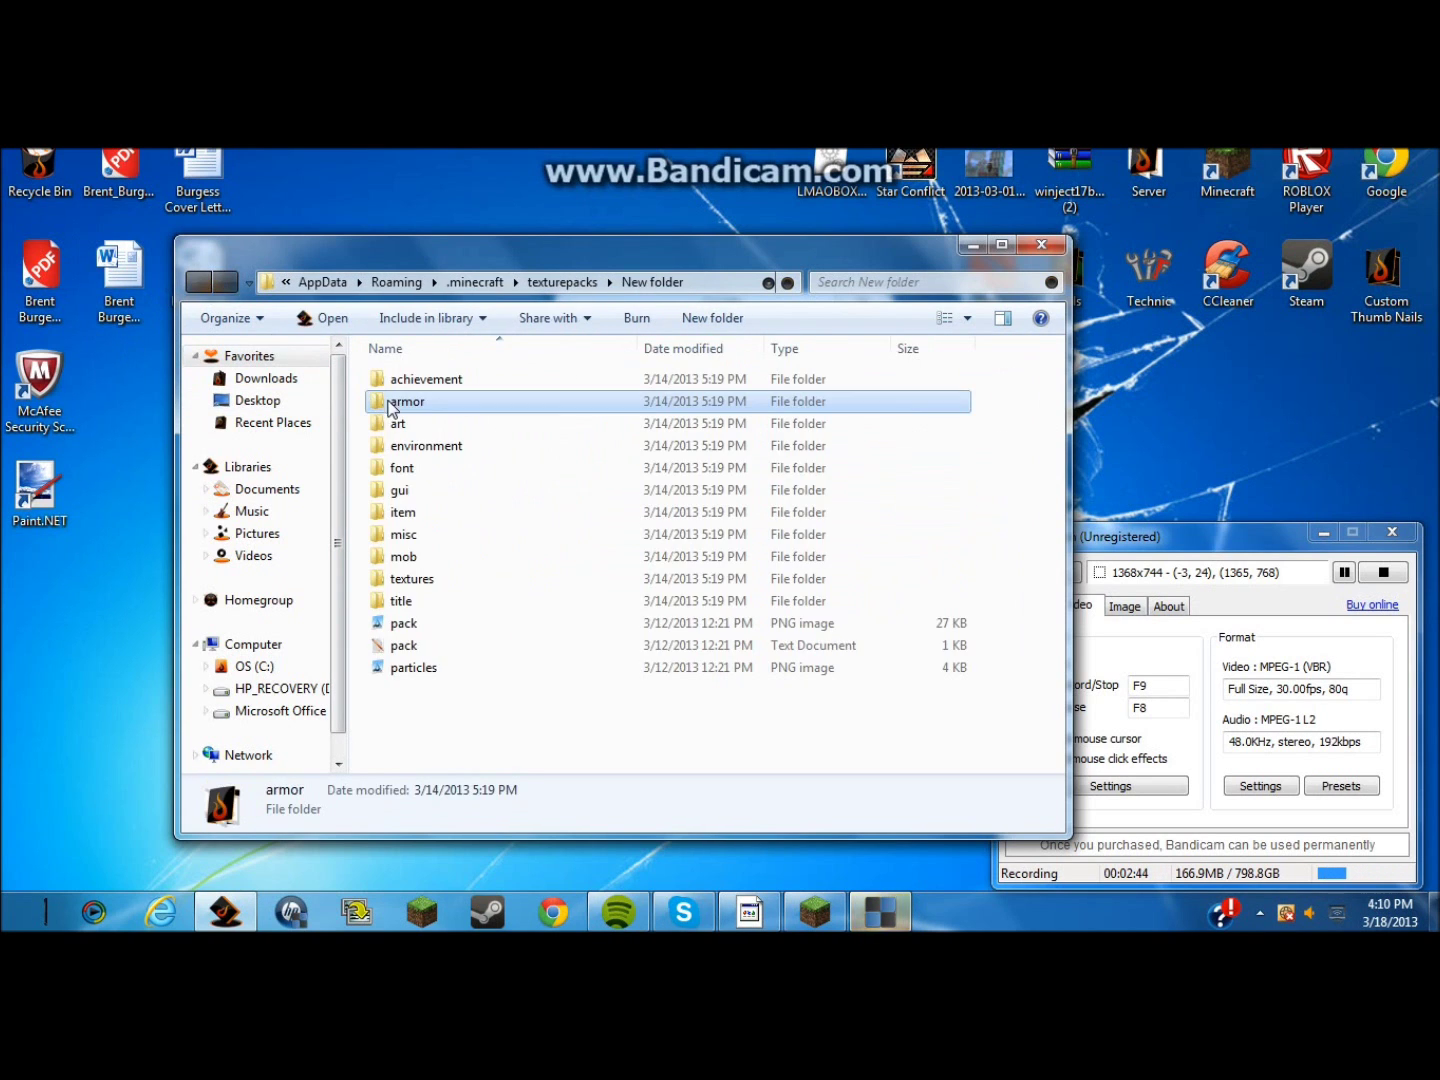
pyautogui.doubleClick(442, 380)
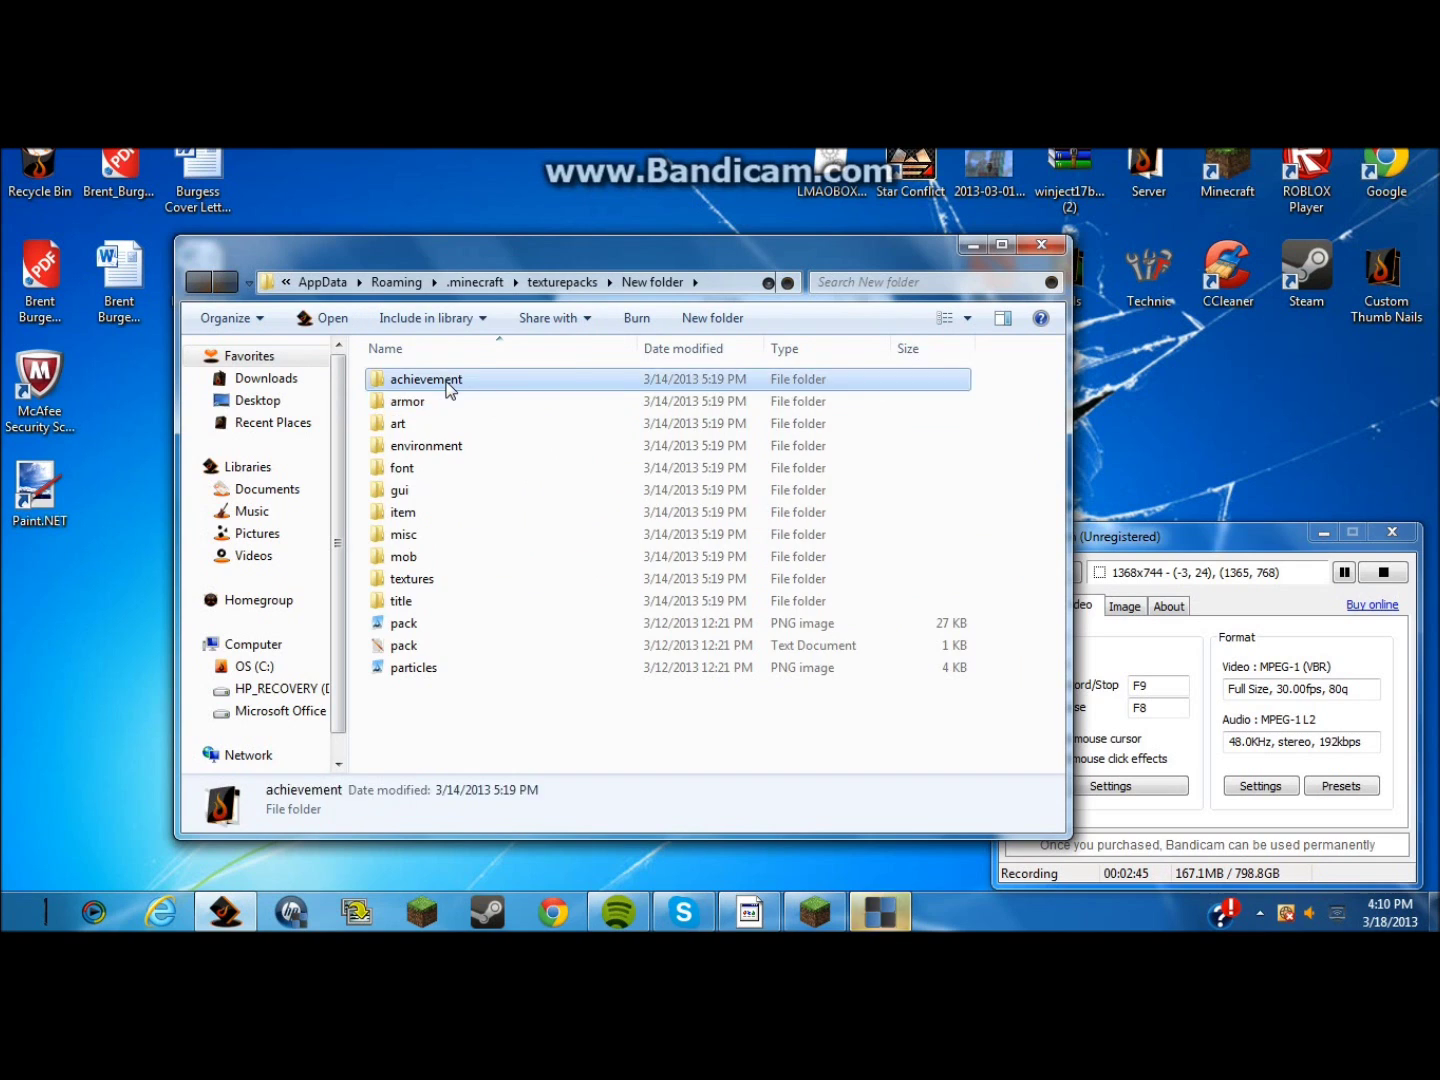
pyautogui.click(199, 286)
# Look inside the environment folder, then open textures > items
pyautogui.click(510, 490)
pyautogui.click(508, 468)
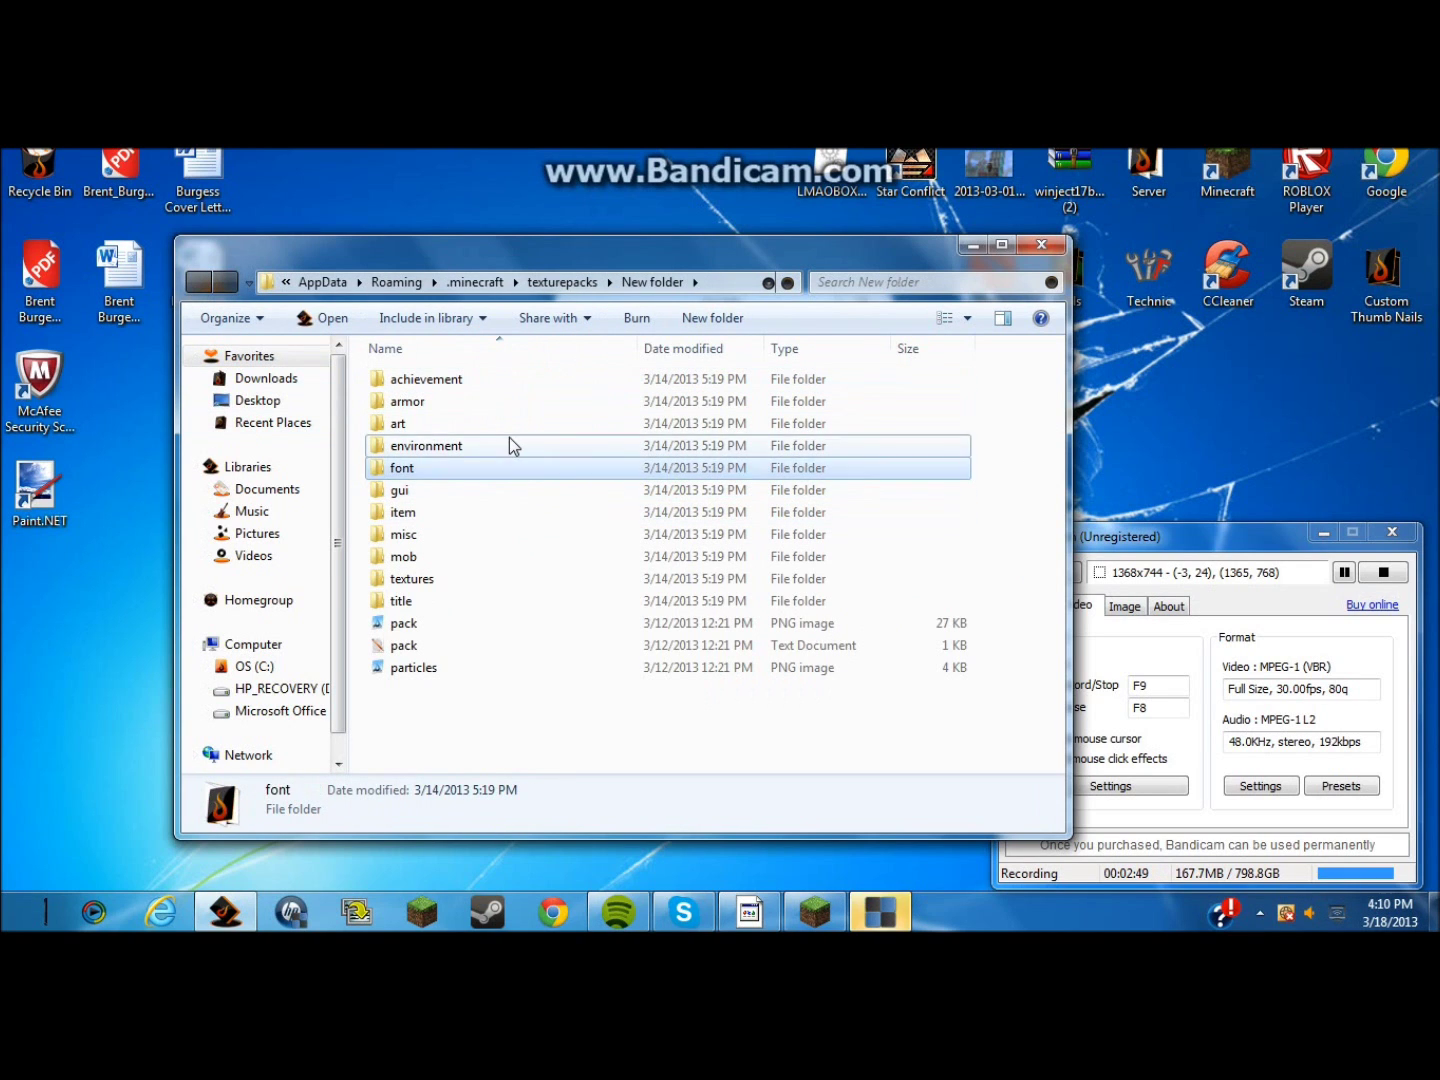
pyautogui.doubleClick(508, 445)
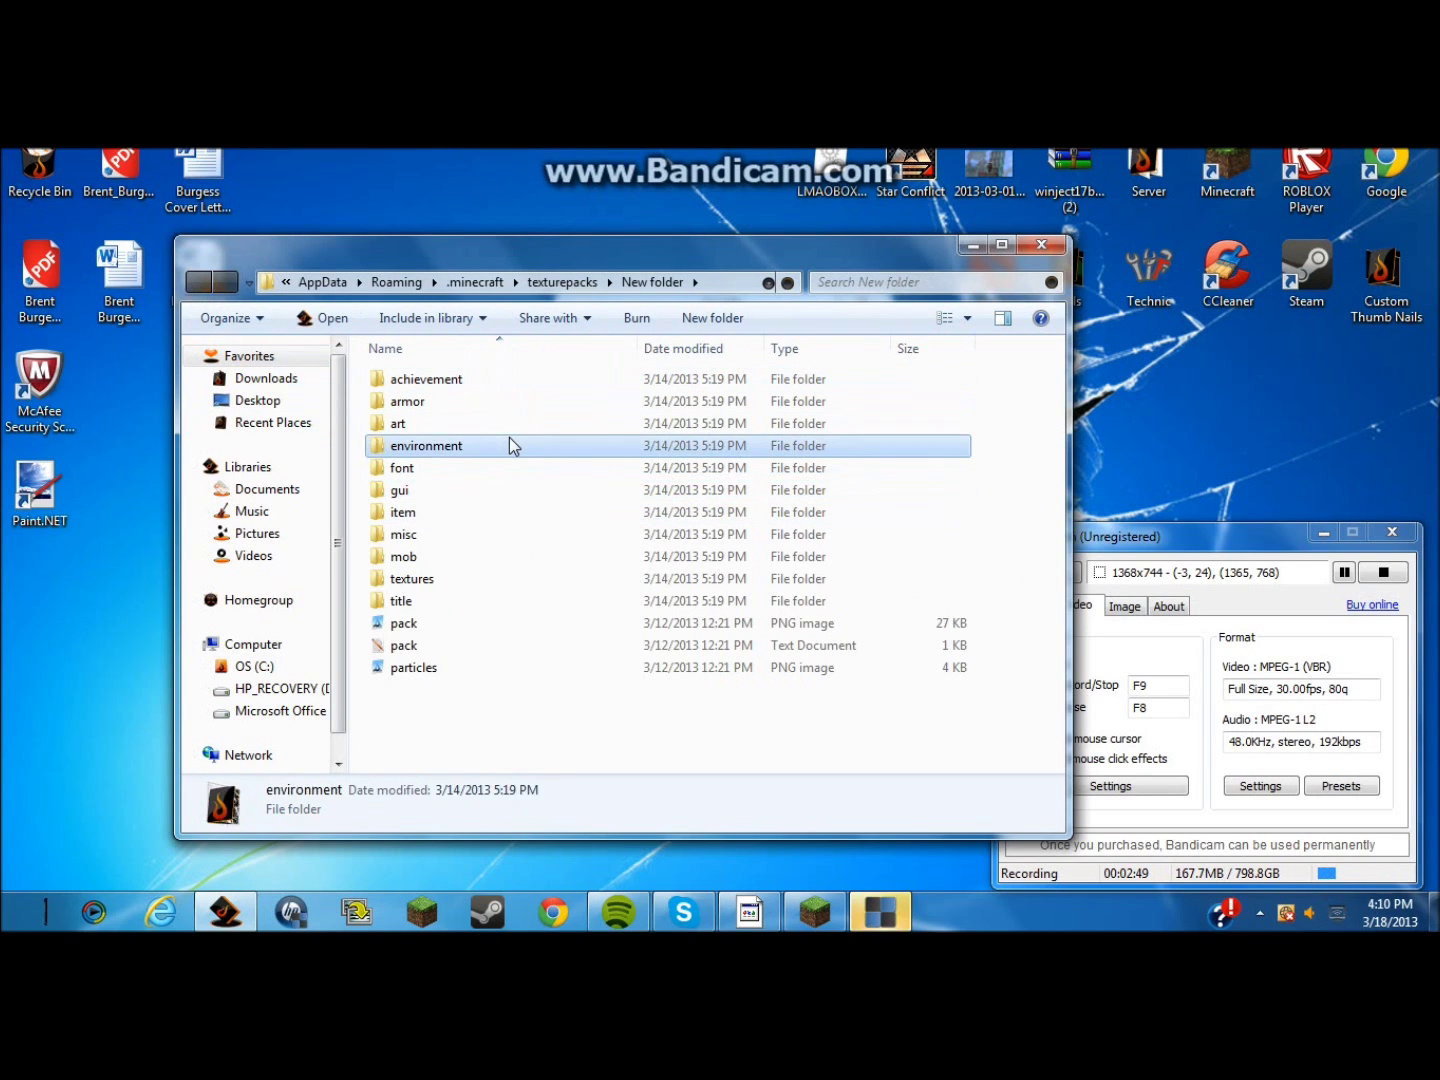
pyautogui.click(212, 290)
pyautogui.doubleClick(562, 586)
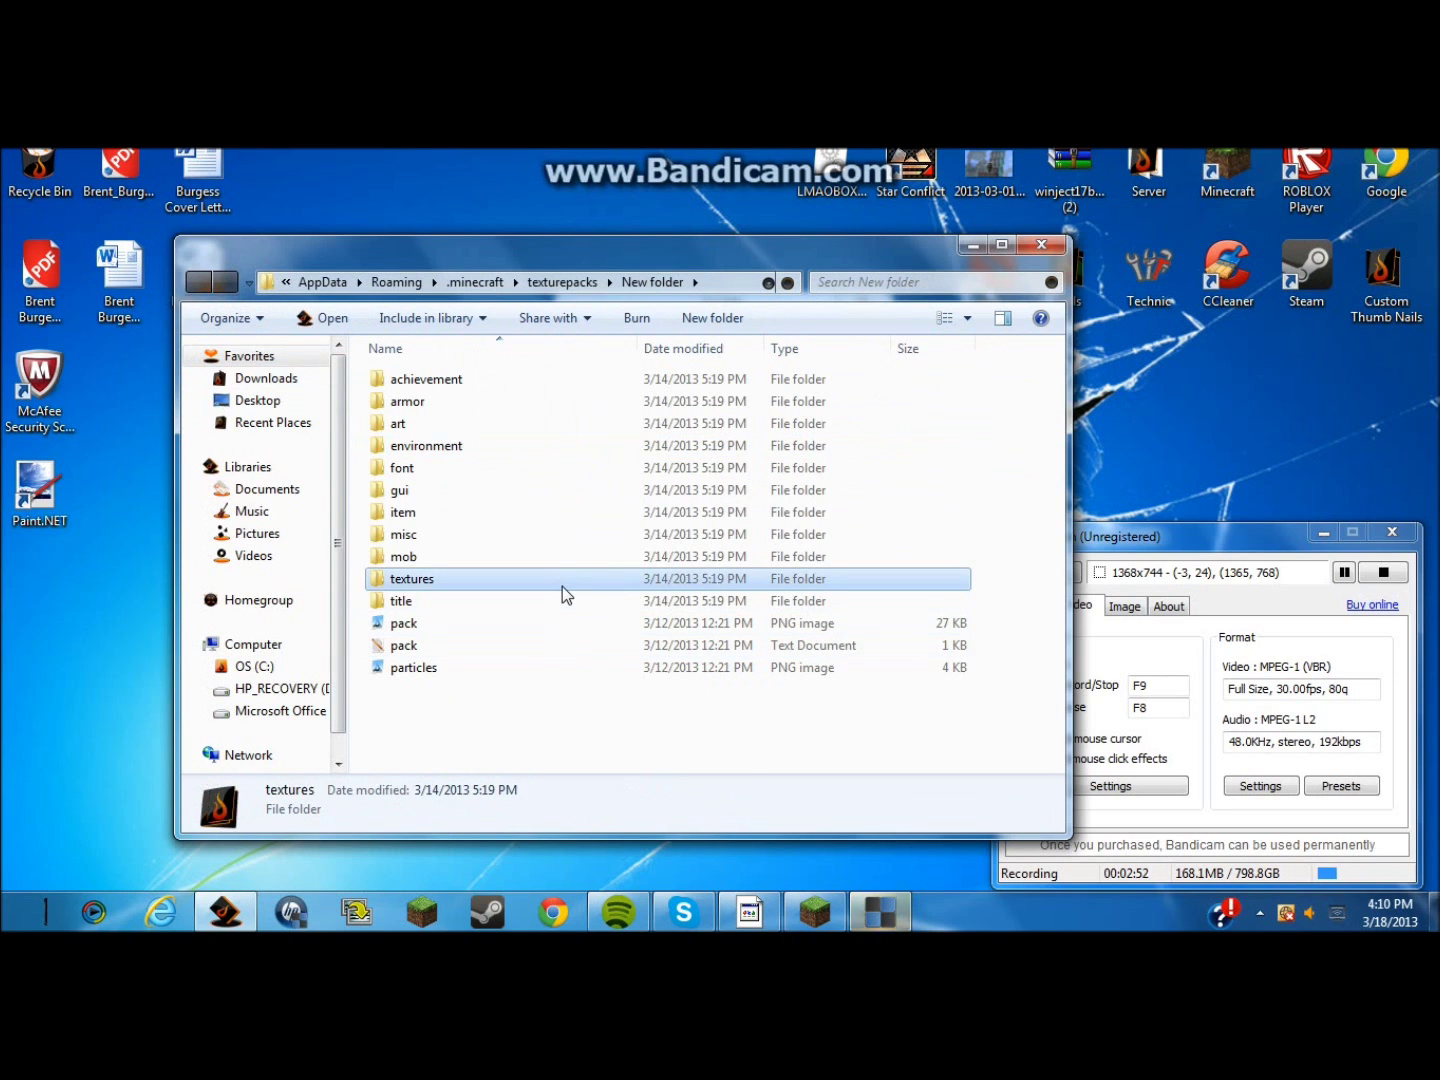
pyautogui.doubleClick(486, 406)
# Scroll through the item textures, then go back and open the blocks folder
pyautogui.scroll(-10, 780, 500)
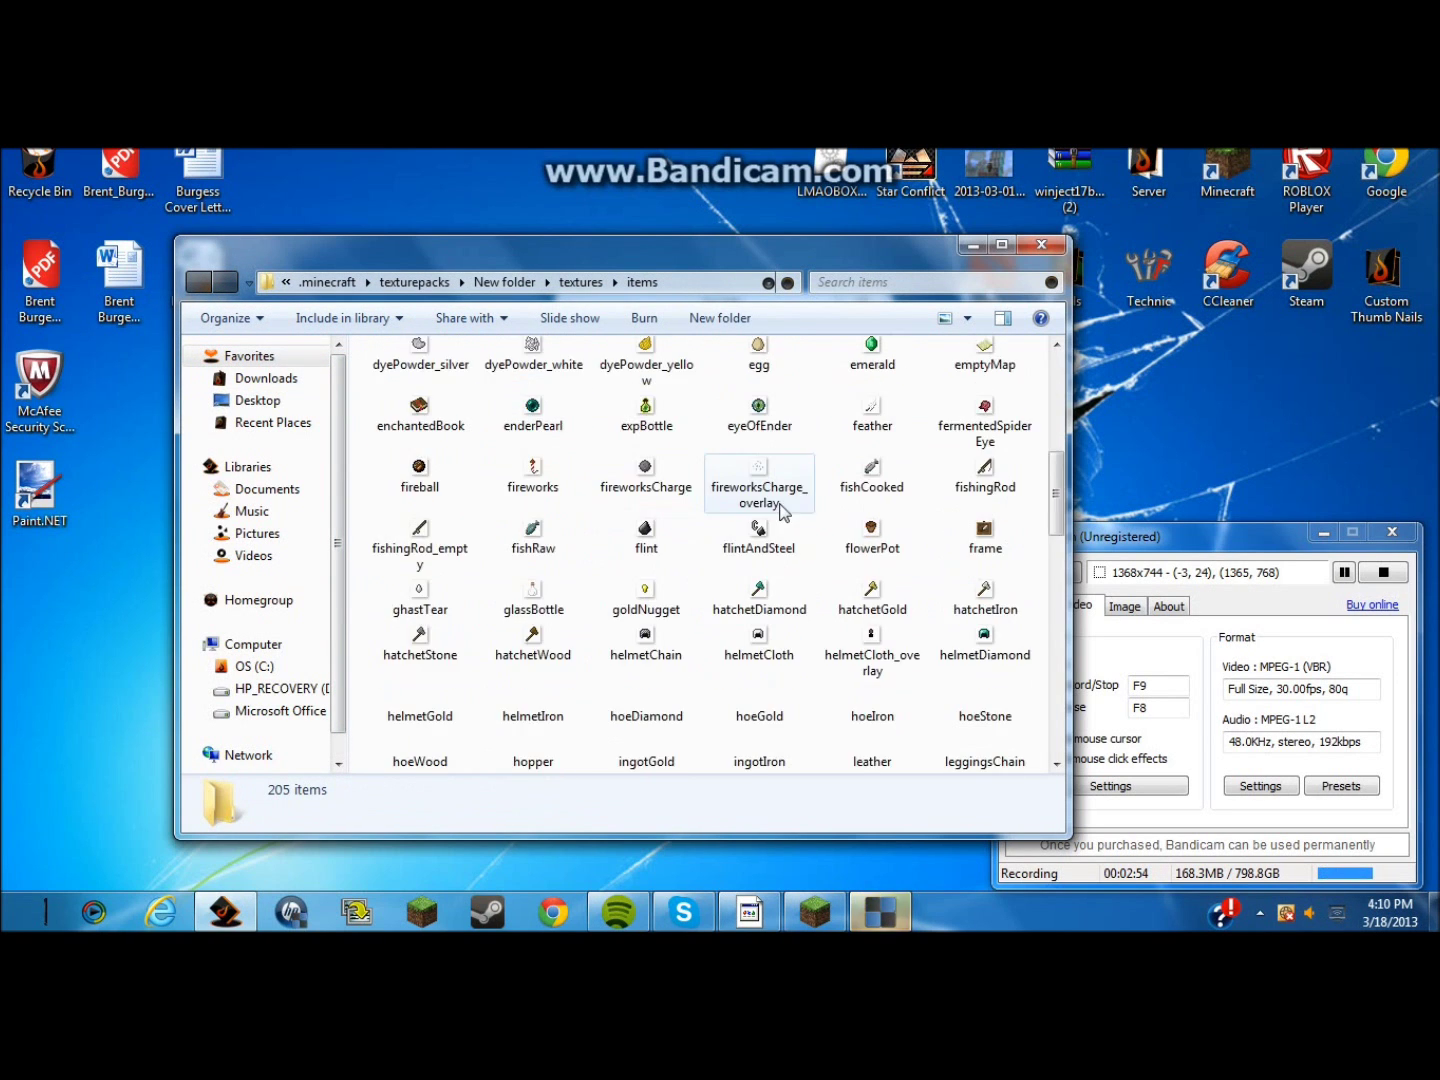
pyautogui.scroll(-5, 770, 505)
pyautogui.scroll(15, 755, 522)
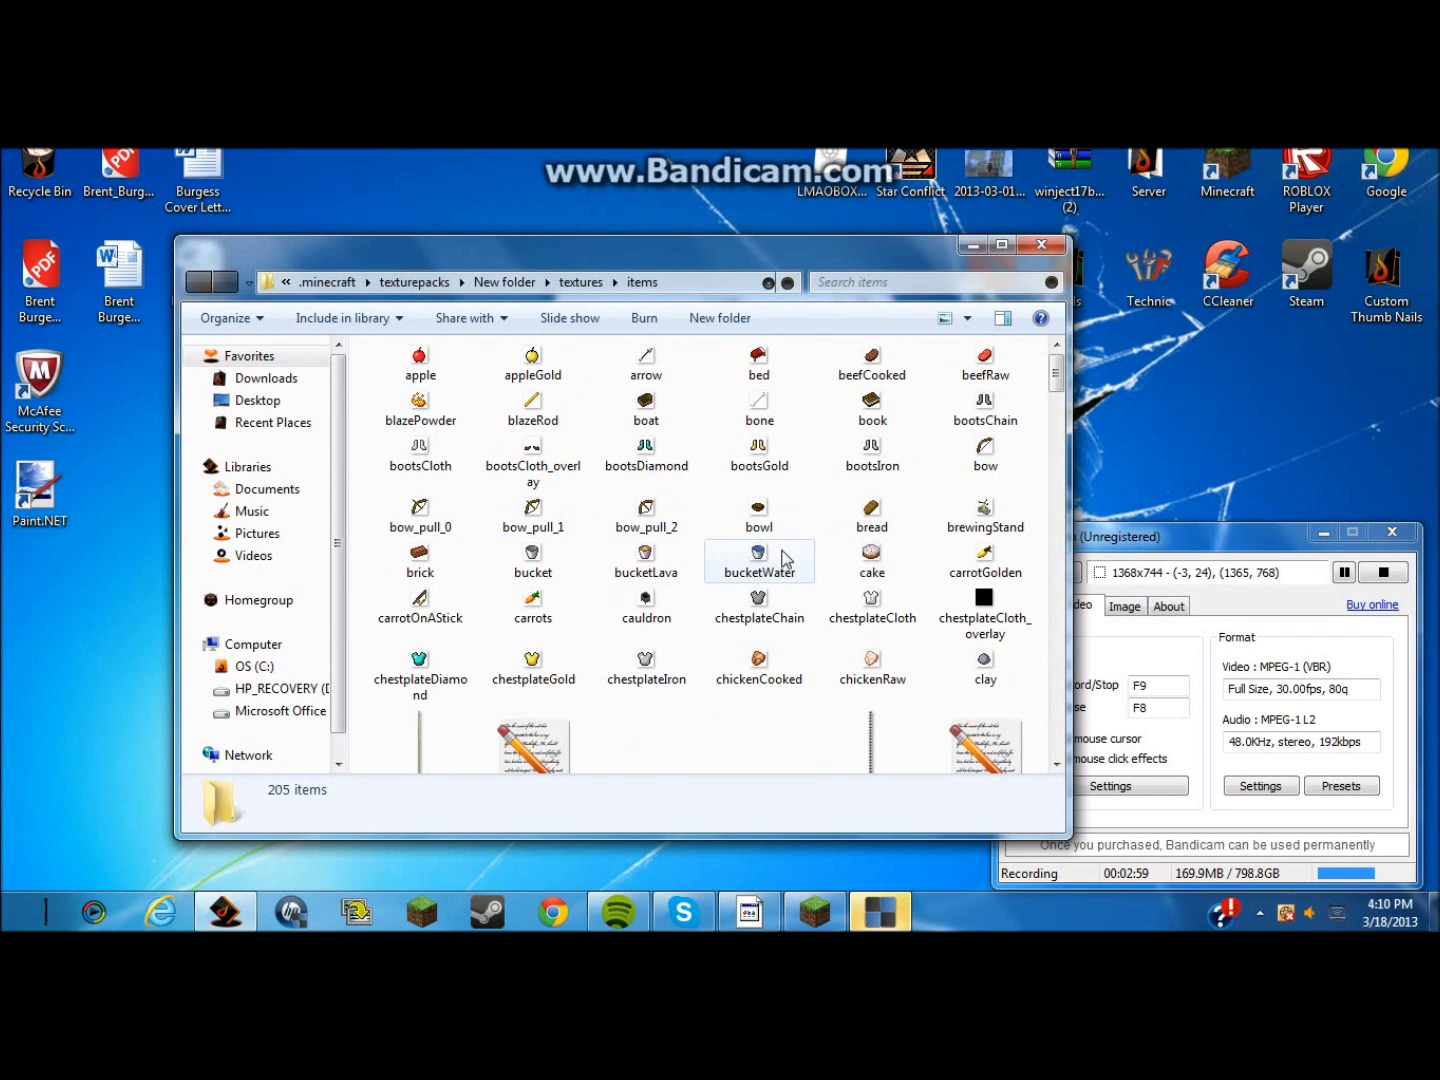
pyautogui.scroll(-5, 780, 560)
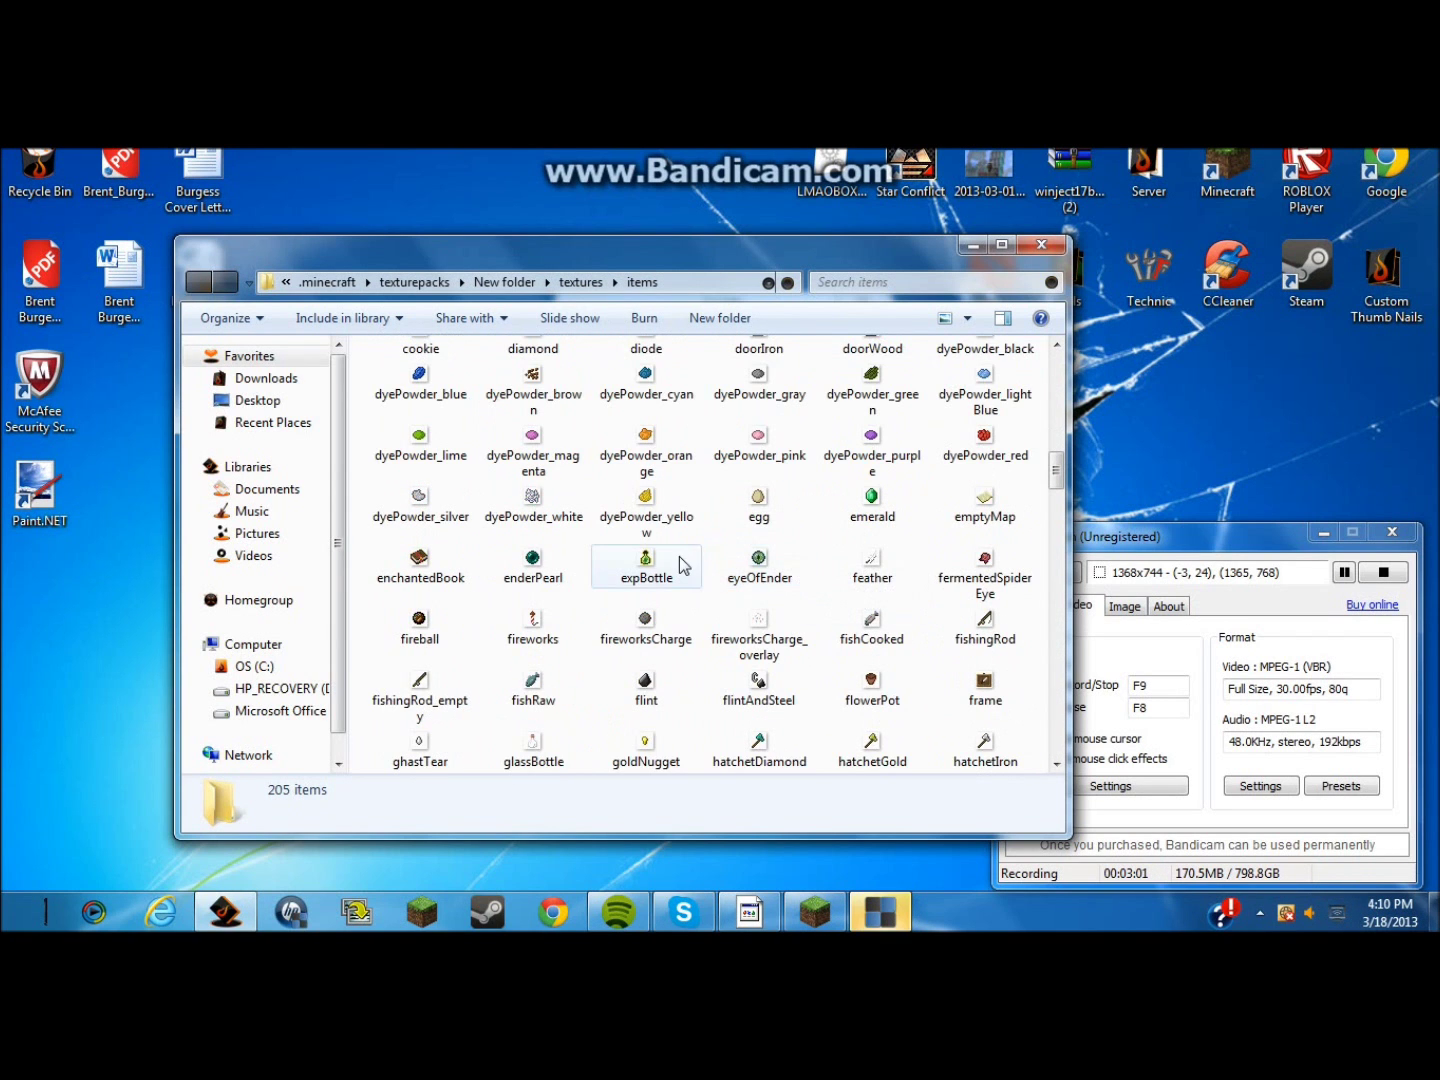
pyautogui.scroll(-10, 680, 565)
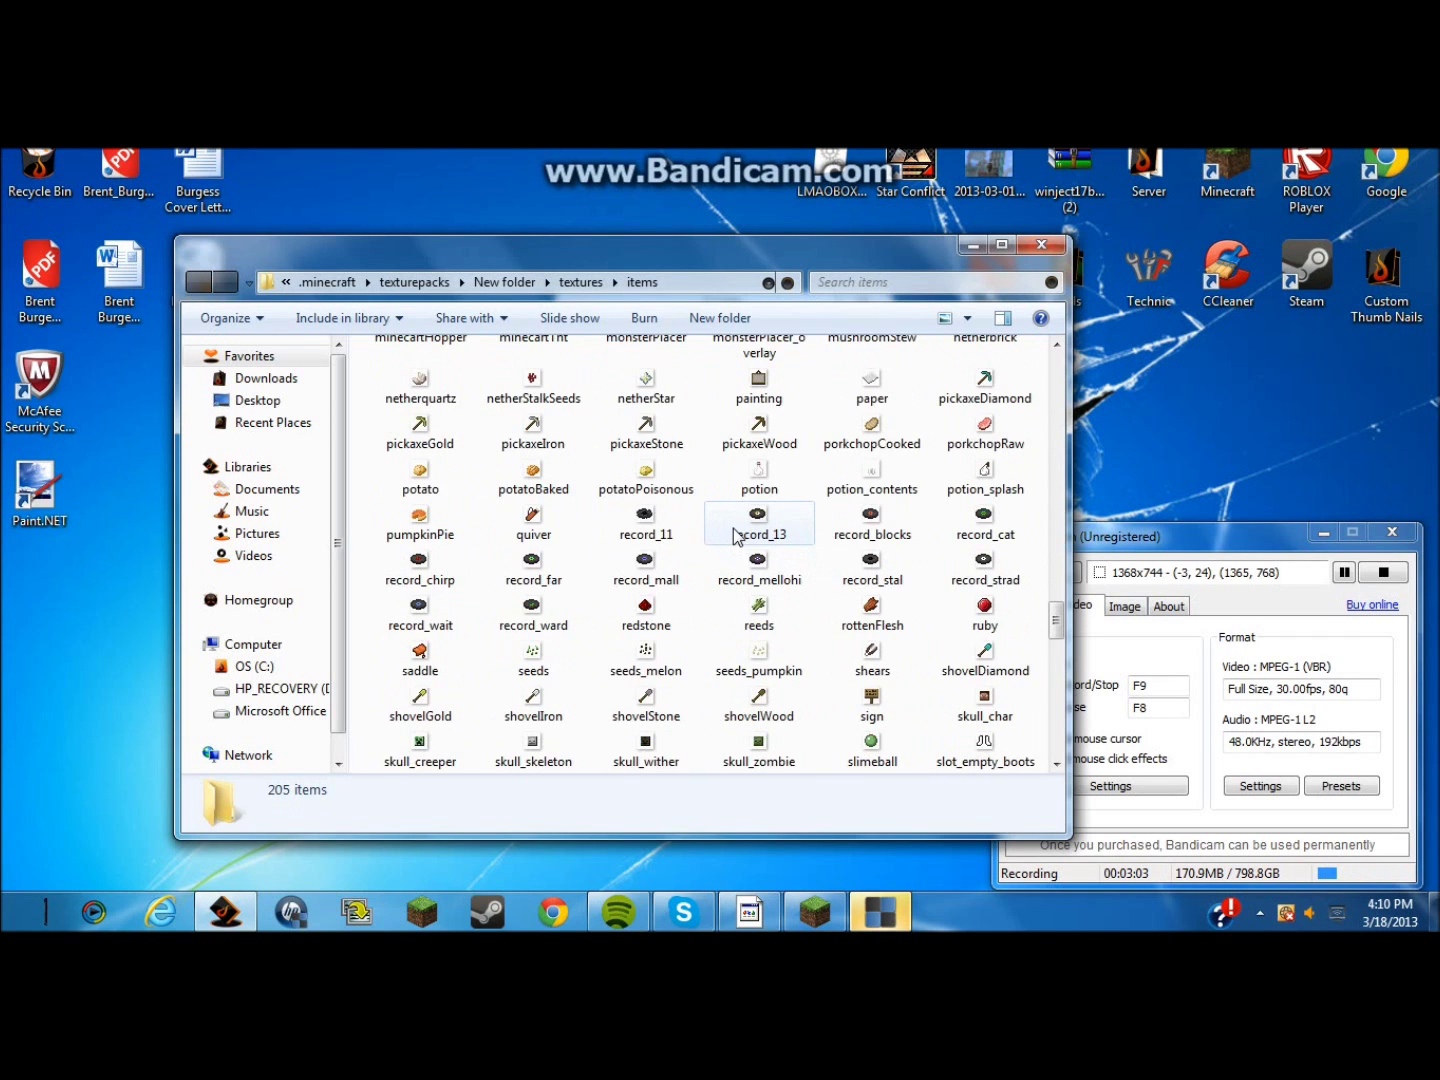
pyautogui.scroll(-5, 735, 537)
pyautogui.scroll(3, 842, 590)
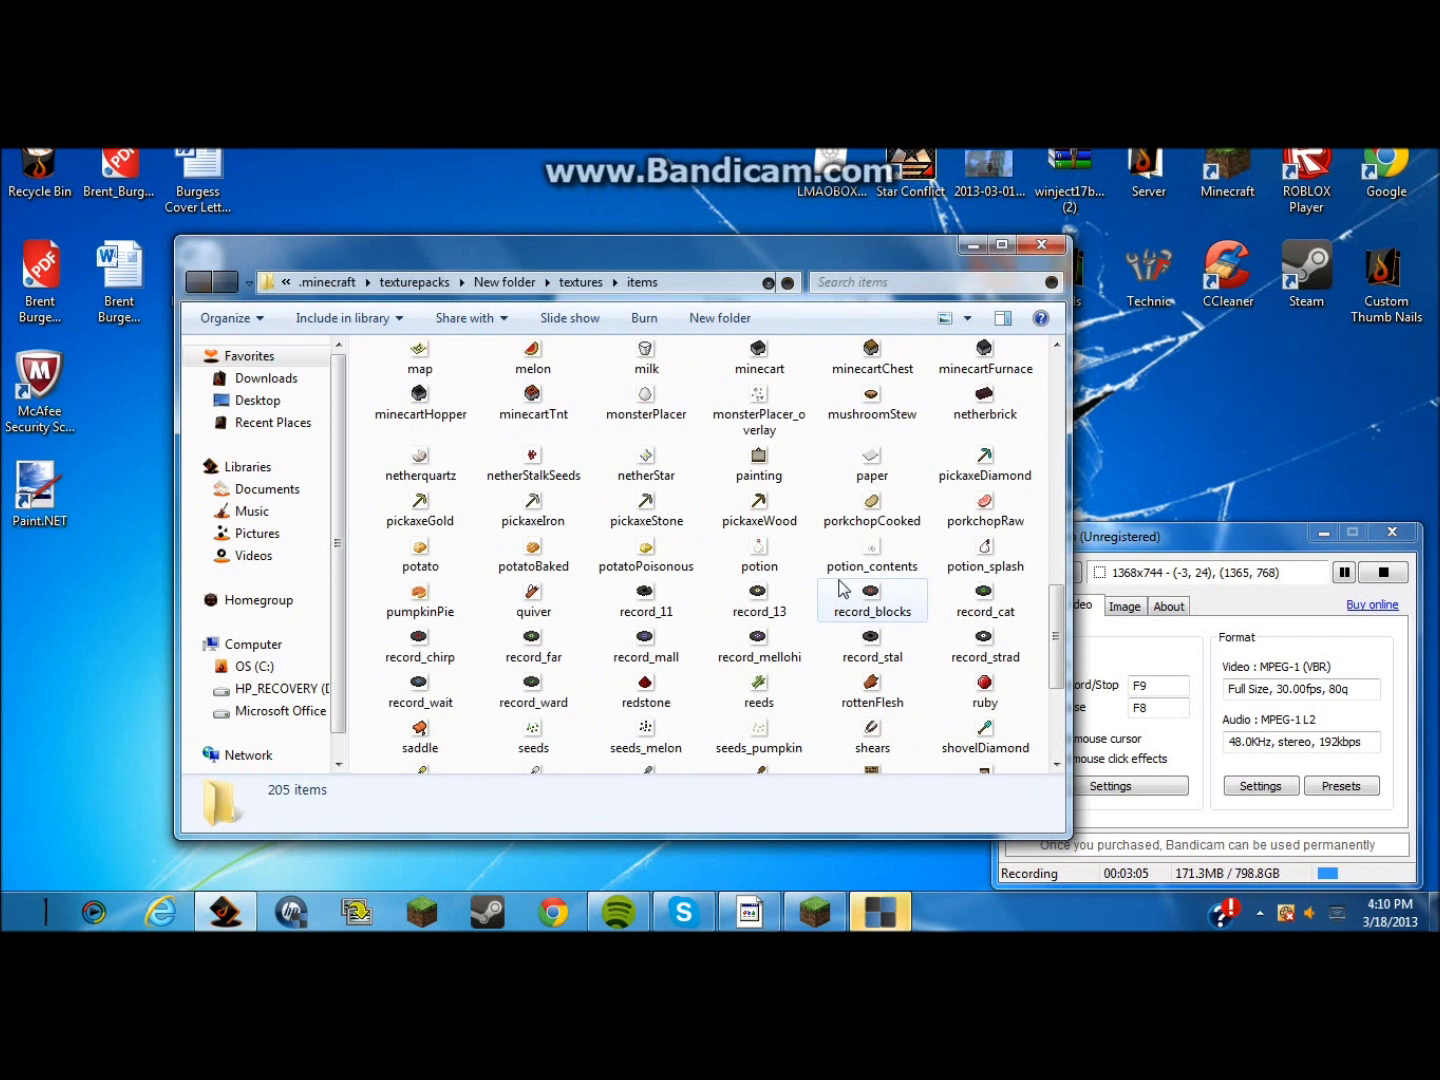
pyautogui.click(205, 290)
pyautogui.doubleClick(451, 380)
# Preview the 16 x 48 sand texture in Photo Viewer and close it
pyautogui.scroll(-5, 537, 447)
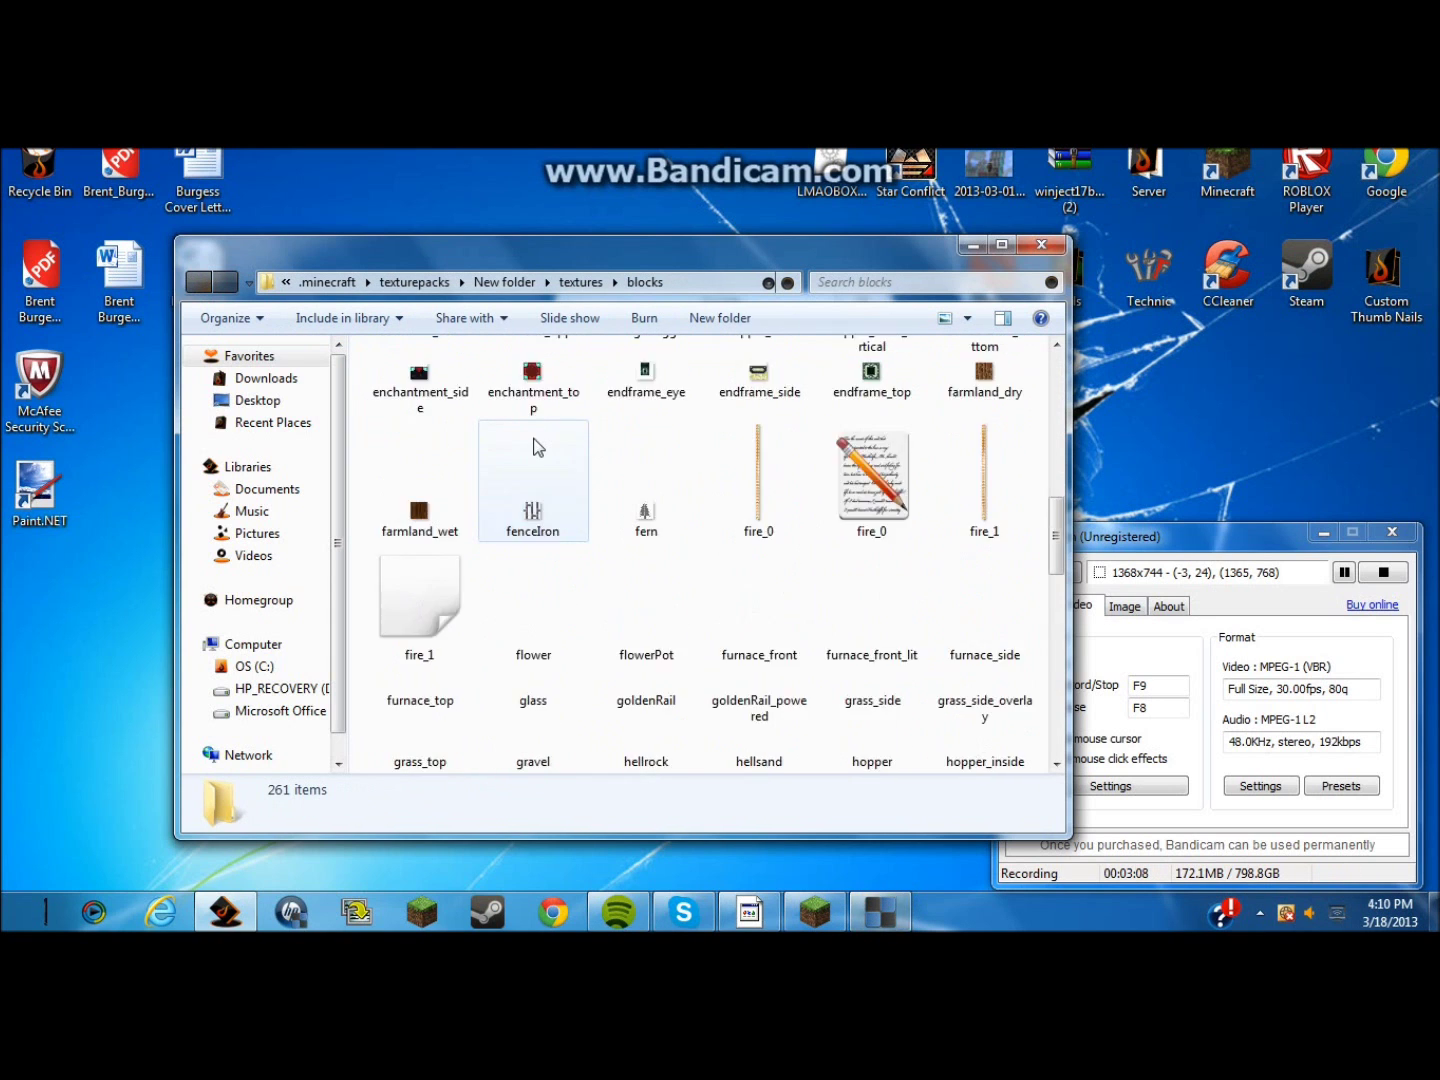
pyautogui.scroll(-10, 539, 463)
pyautogui.scroll(5, 548, 494)
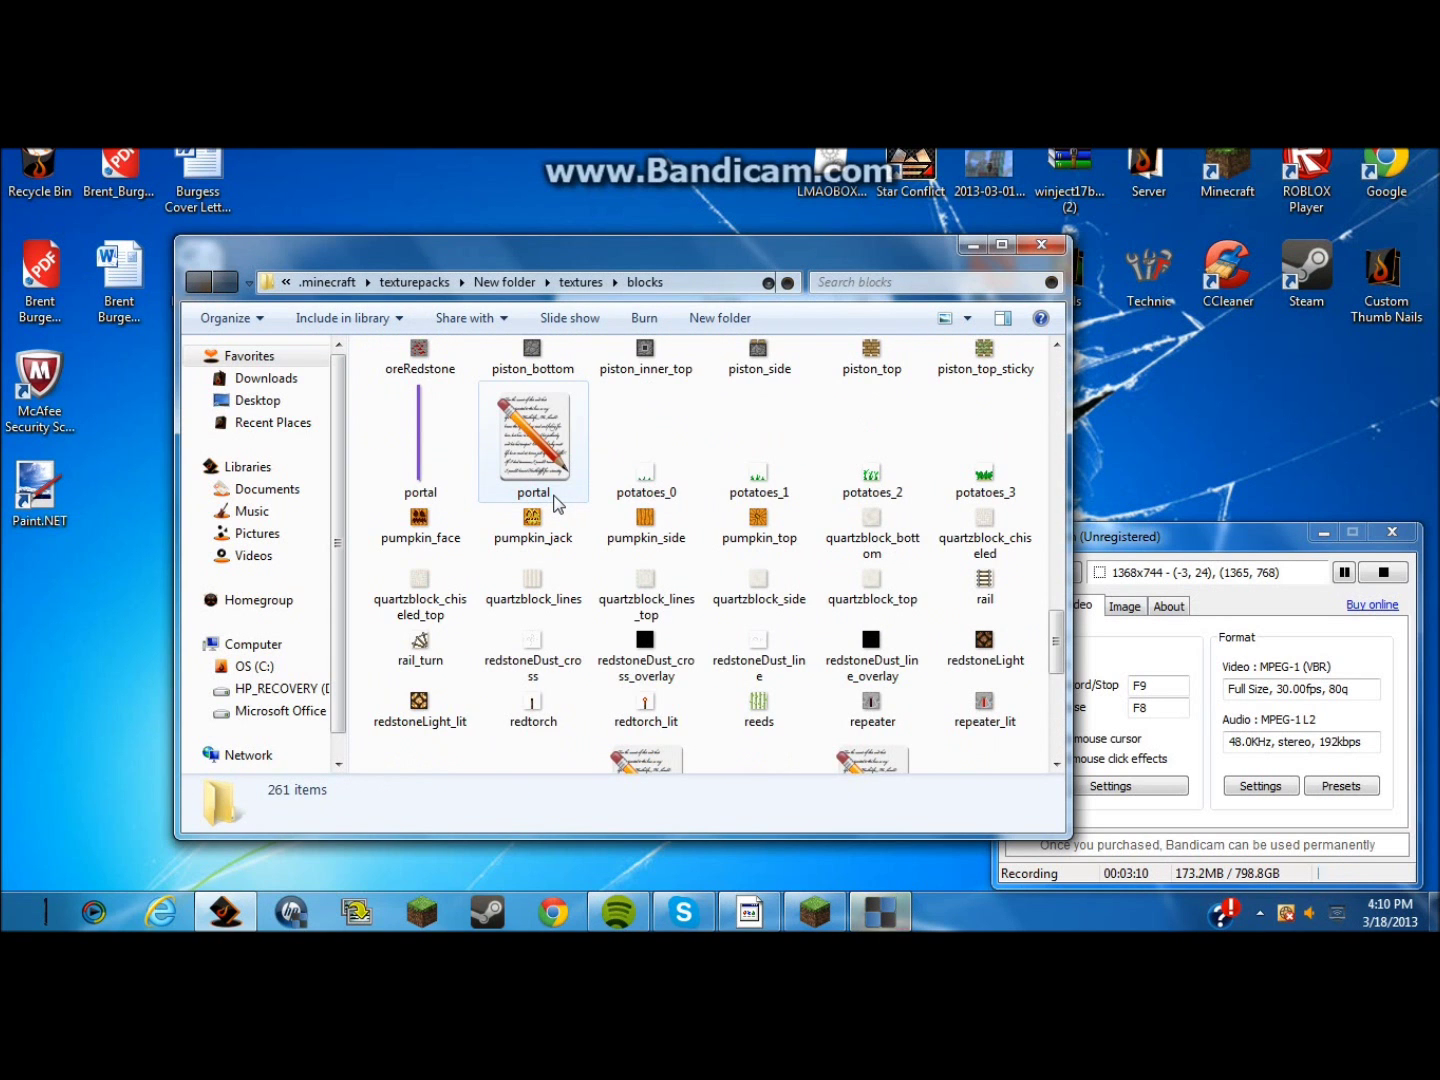
pyautogui.scroll(-3, 557, 505)
pyautogui.doubleClick(546, 548)
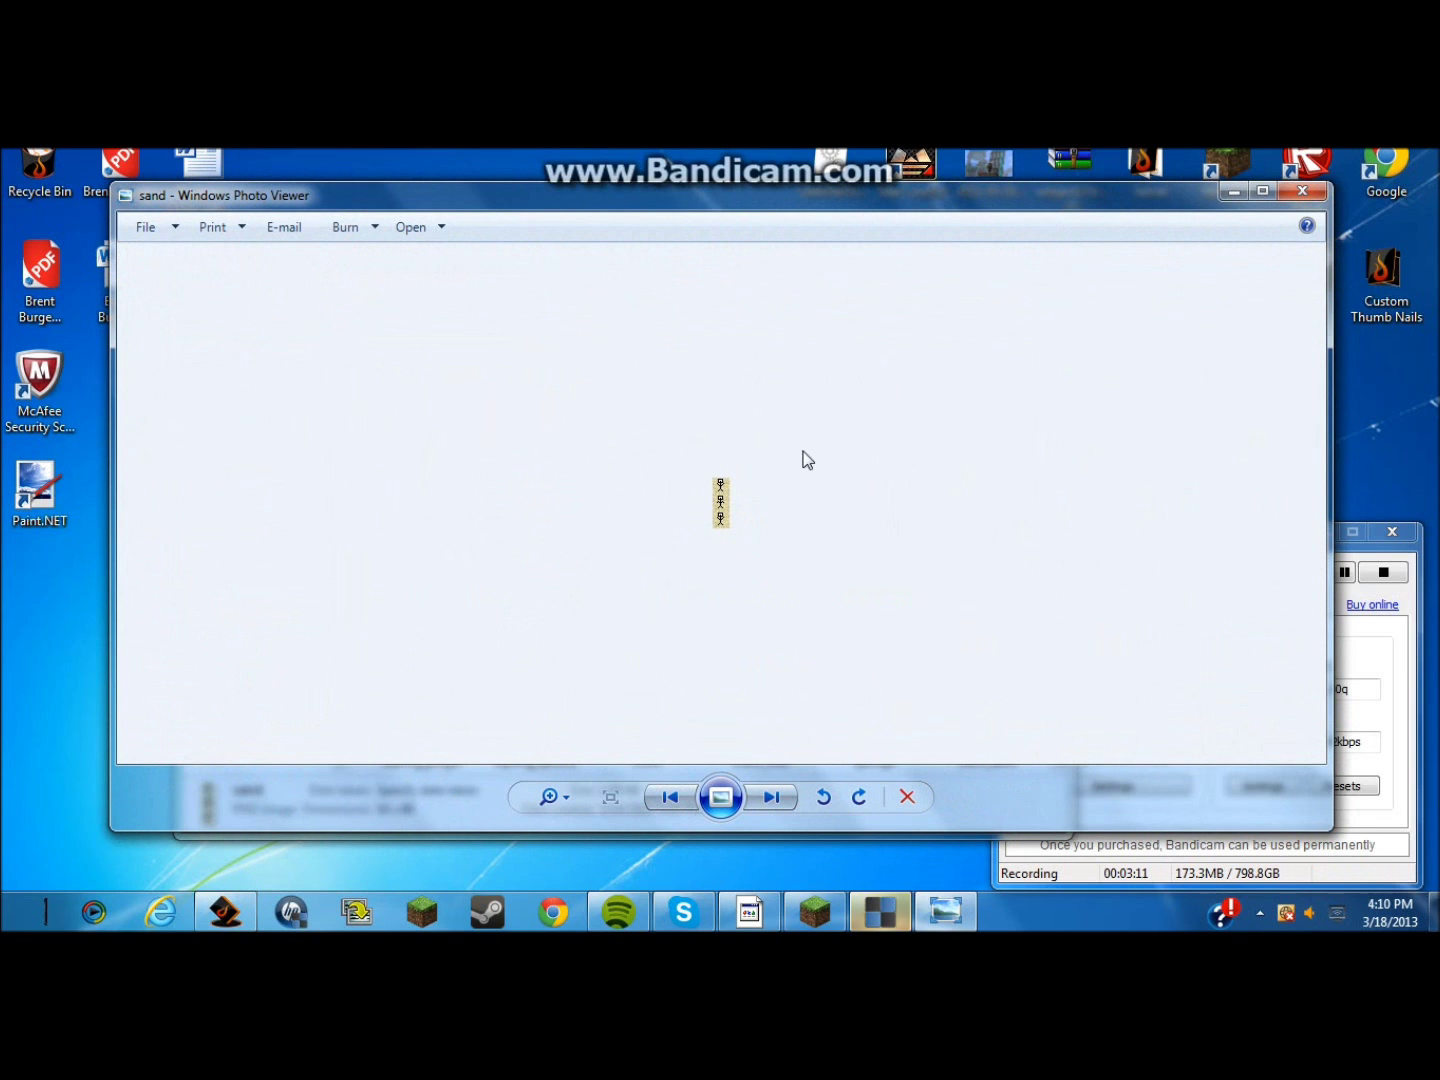
pyautogui.click(1302, 190)
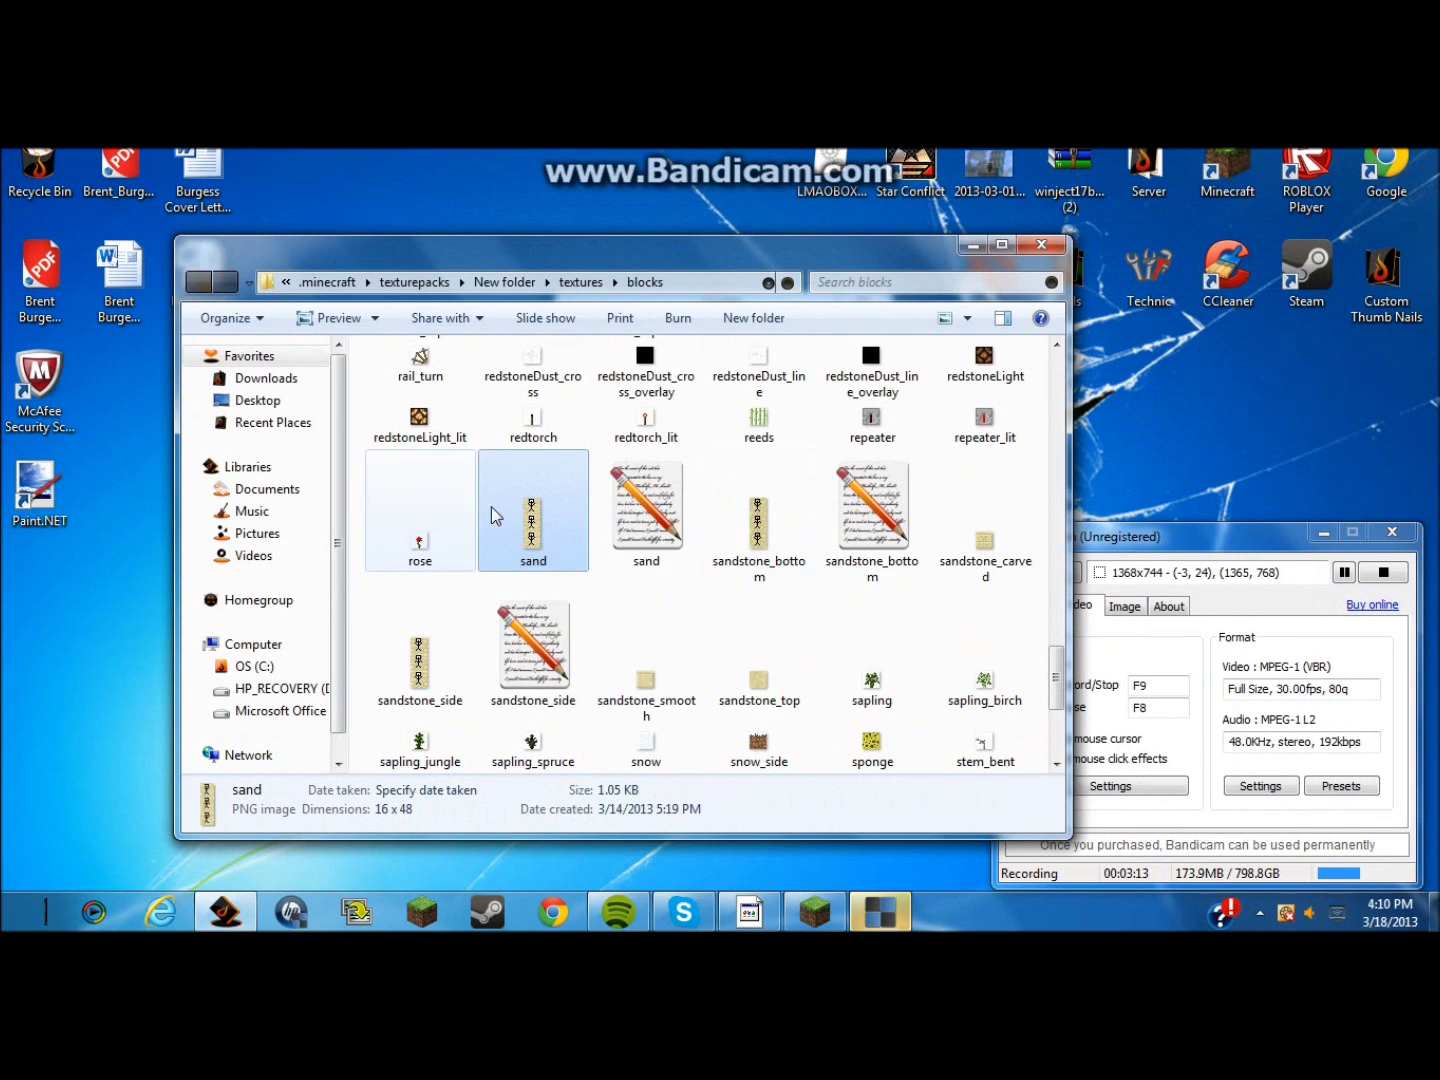
pyautogui.rightClick(520, 510)
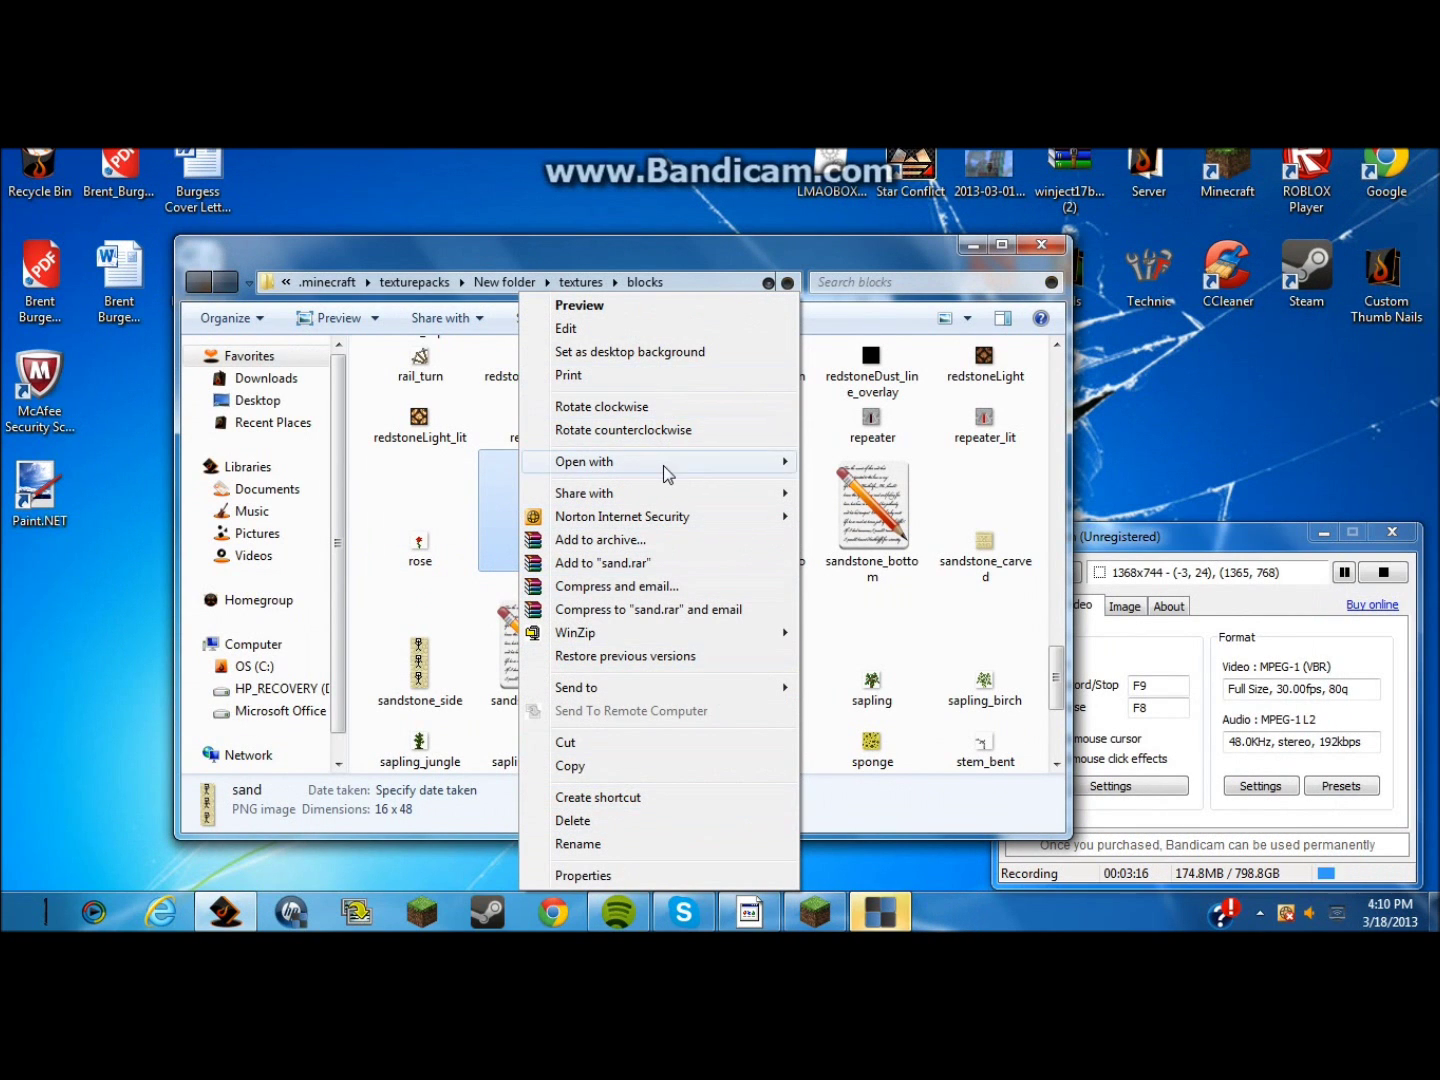
# Open the sand texture in Paint and zoom in three times
pyautogui.moveTo(663, 465)
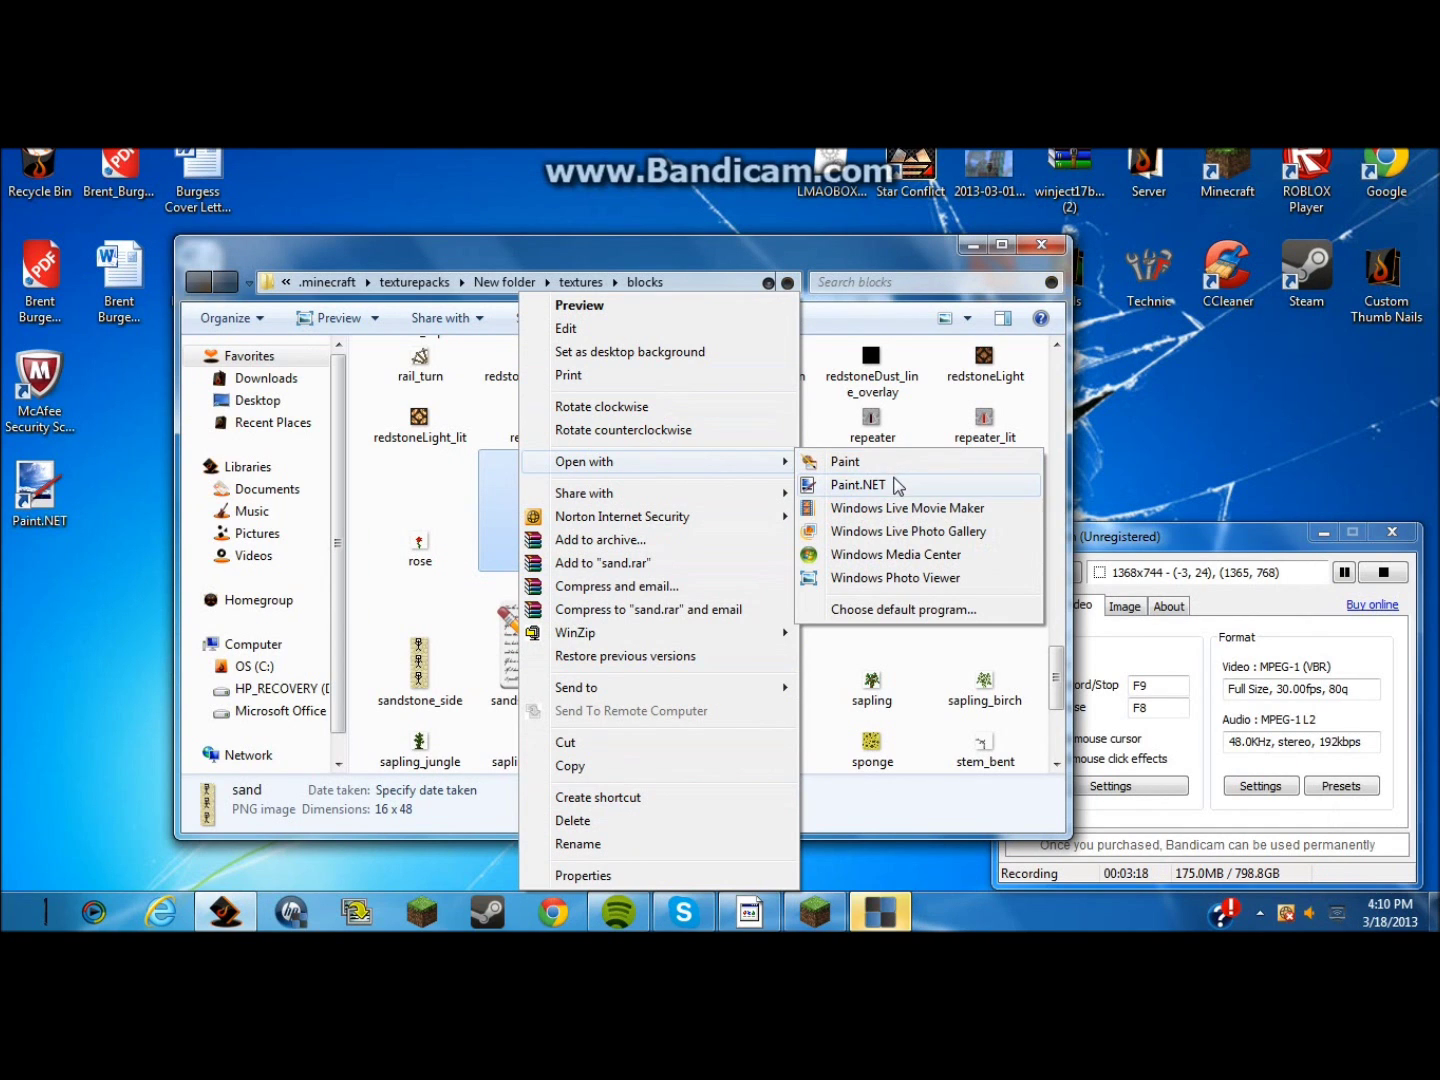
pyautogui.click(875, 461)
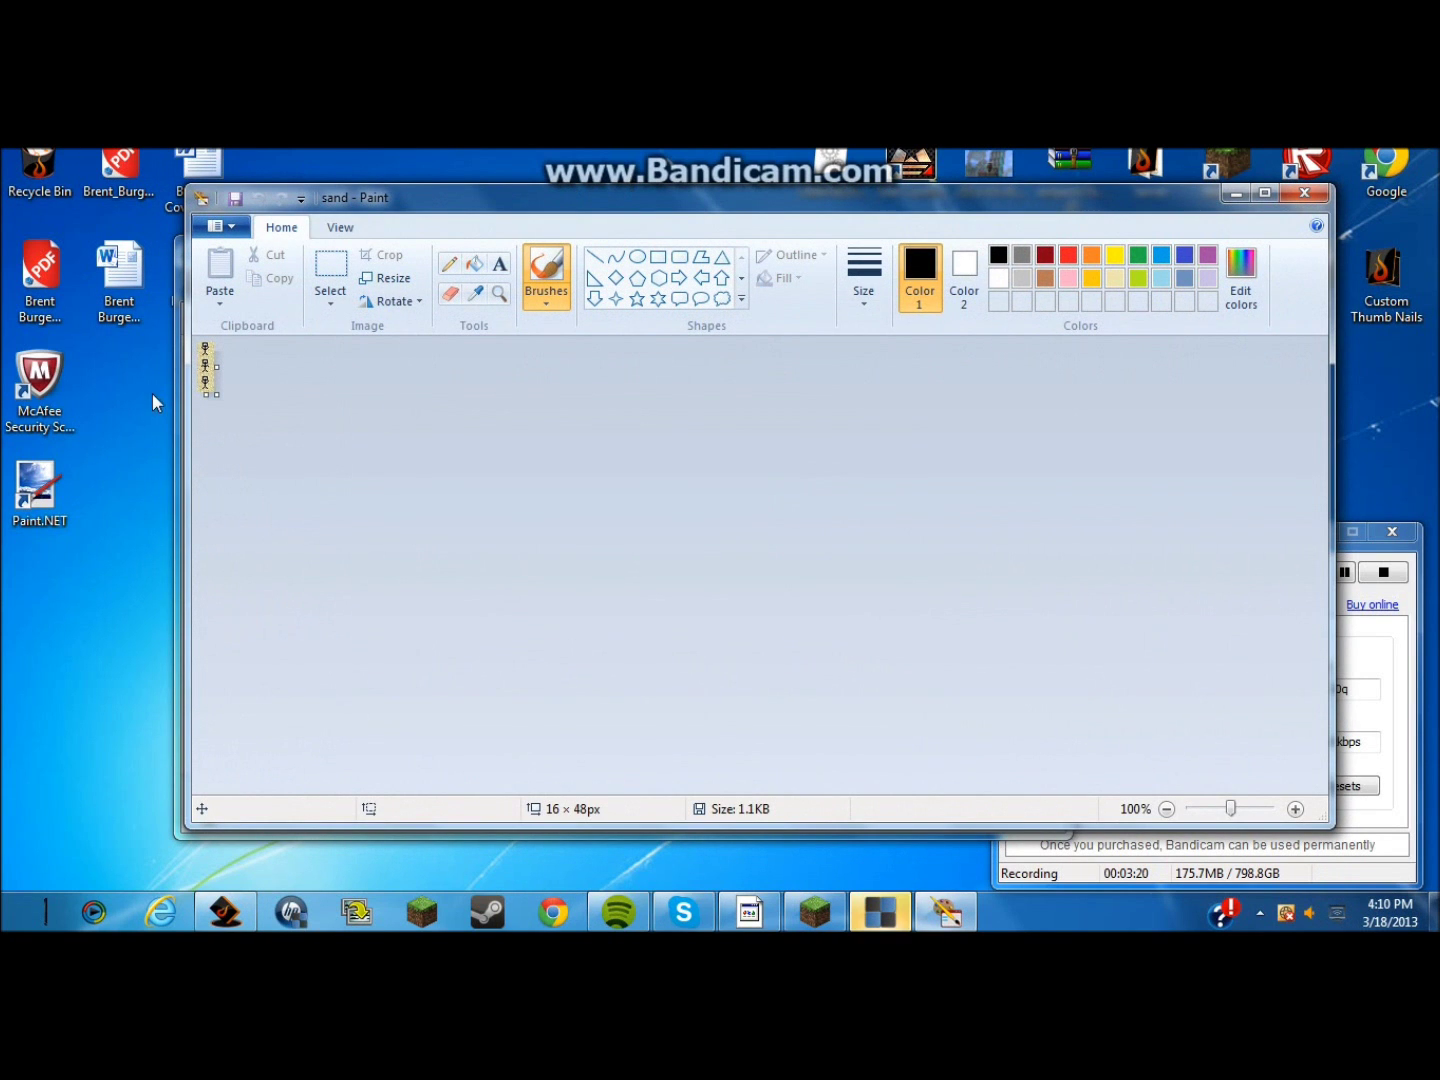
pyautogui.click(339, 228)
pyautogui.click(220, 272)
pyautogui.click(220, 272)
pyautogui.click(220, 272)
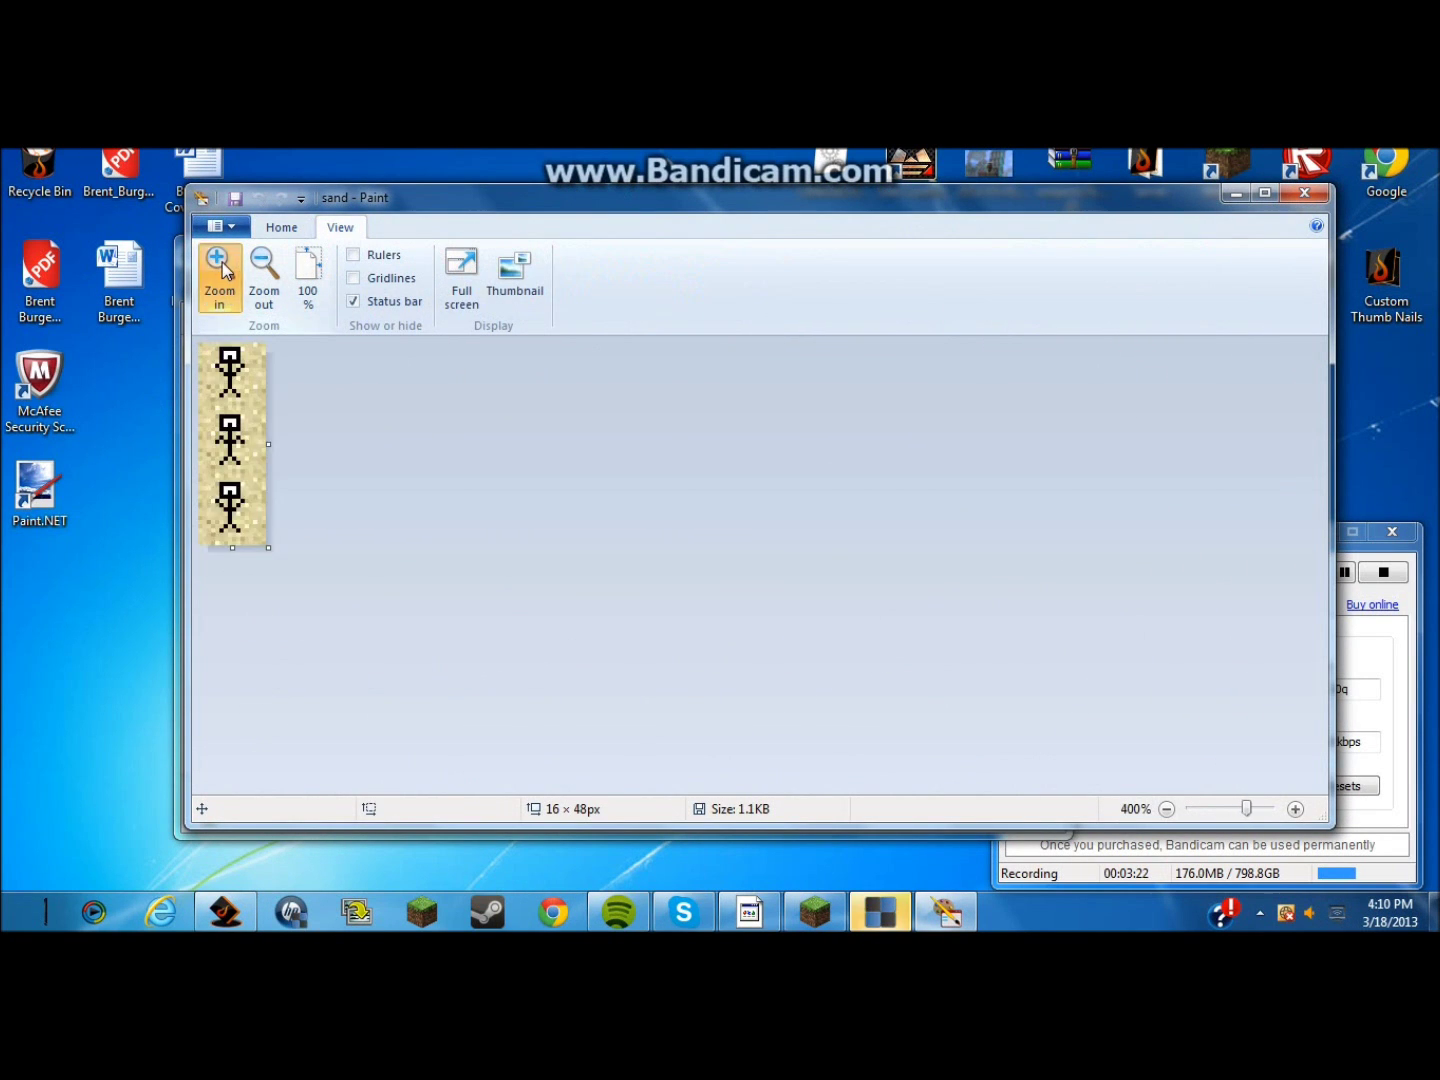
pyautogui.click(220, 272)
pyautogui.click(220, 272)
pyautogui.click(220, 272)
pyautogui.click(220, 272)
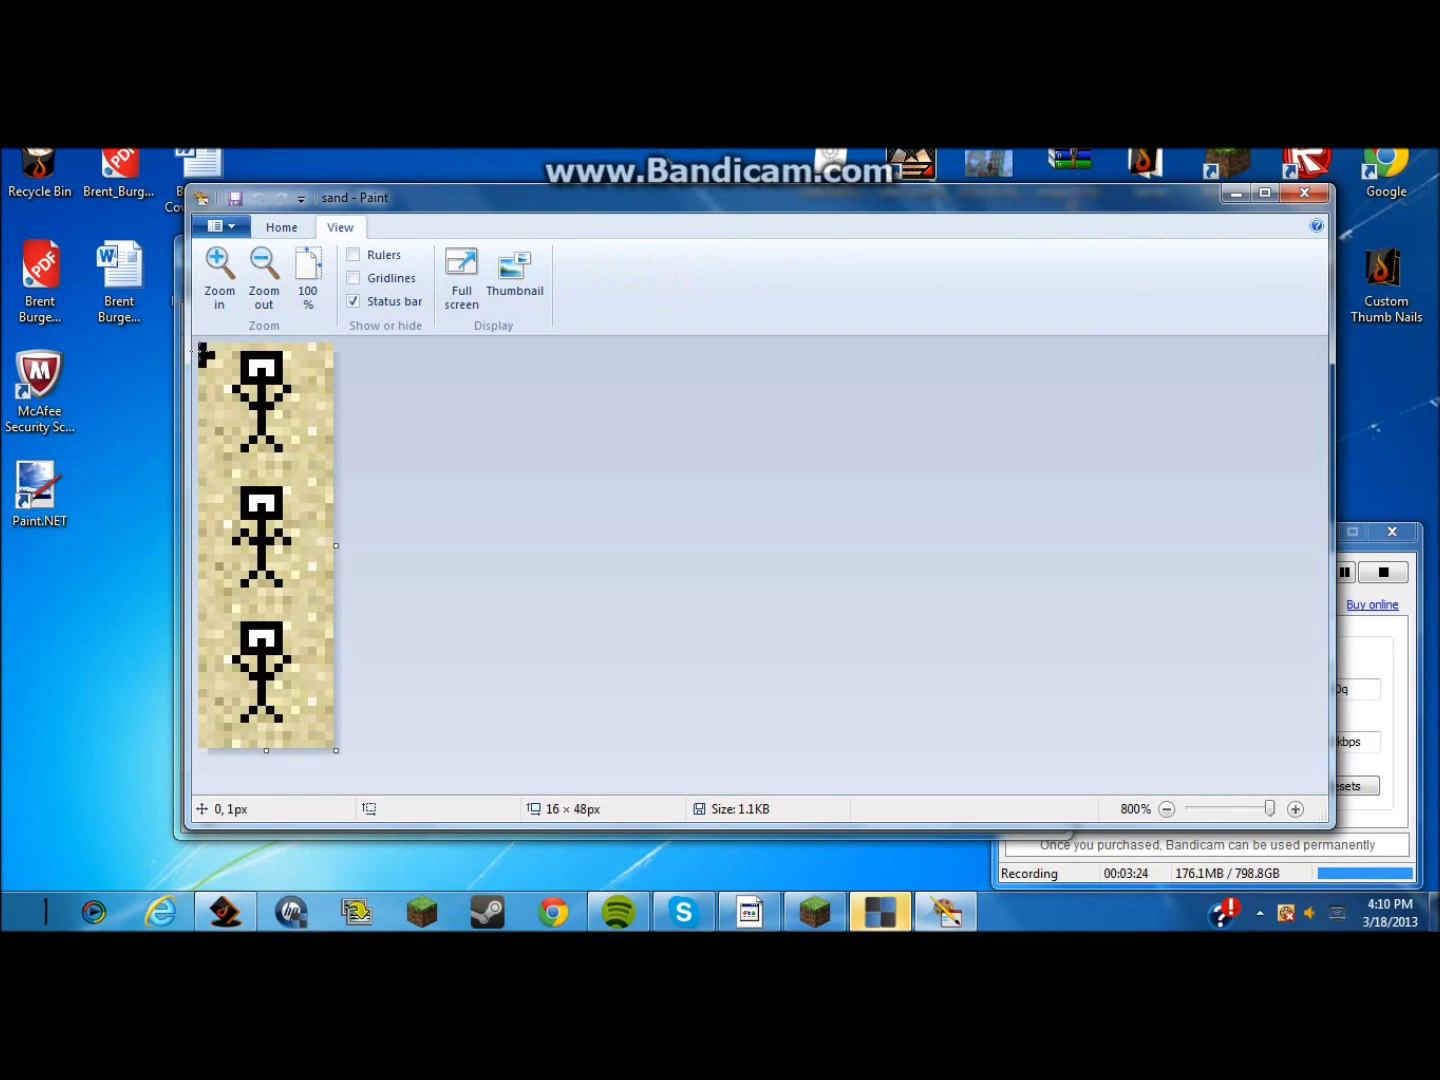
pyautogui.click(282, 227)
# Box-select the top 16×16 stick-figure frame, copy and move it, then select the middle frame
pyautogui.click(331, 278)
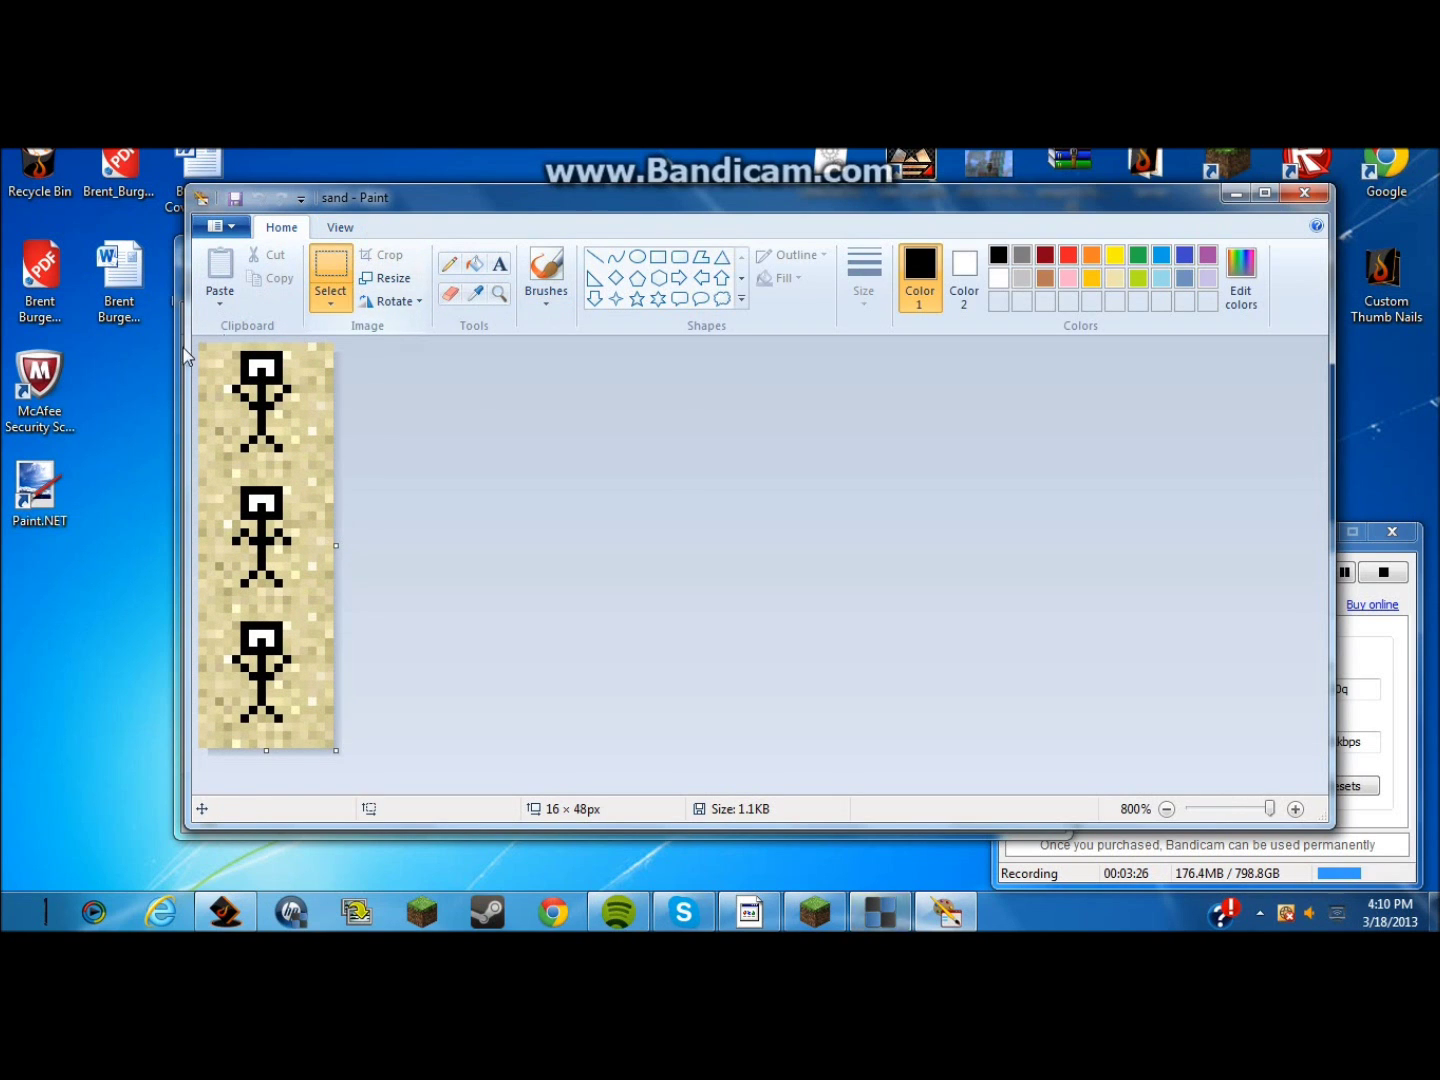
pyautogui.moveTo(200, 345); pyautogui.dragTo(328, 464)
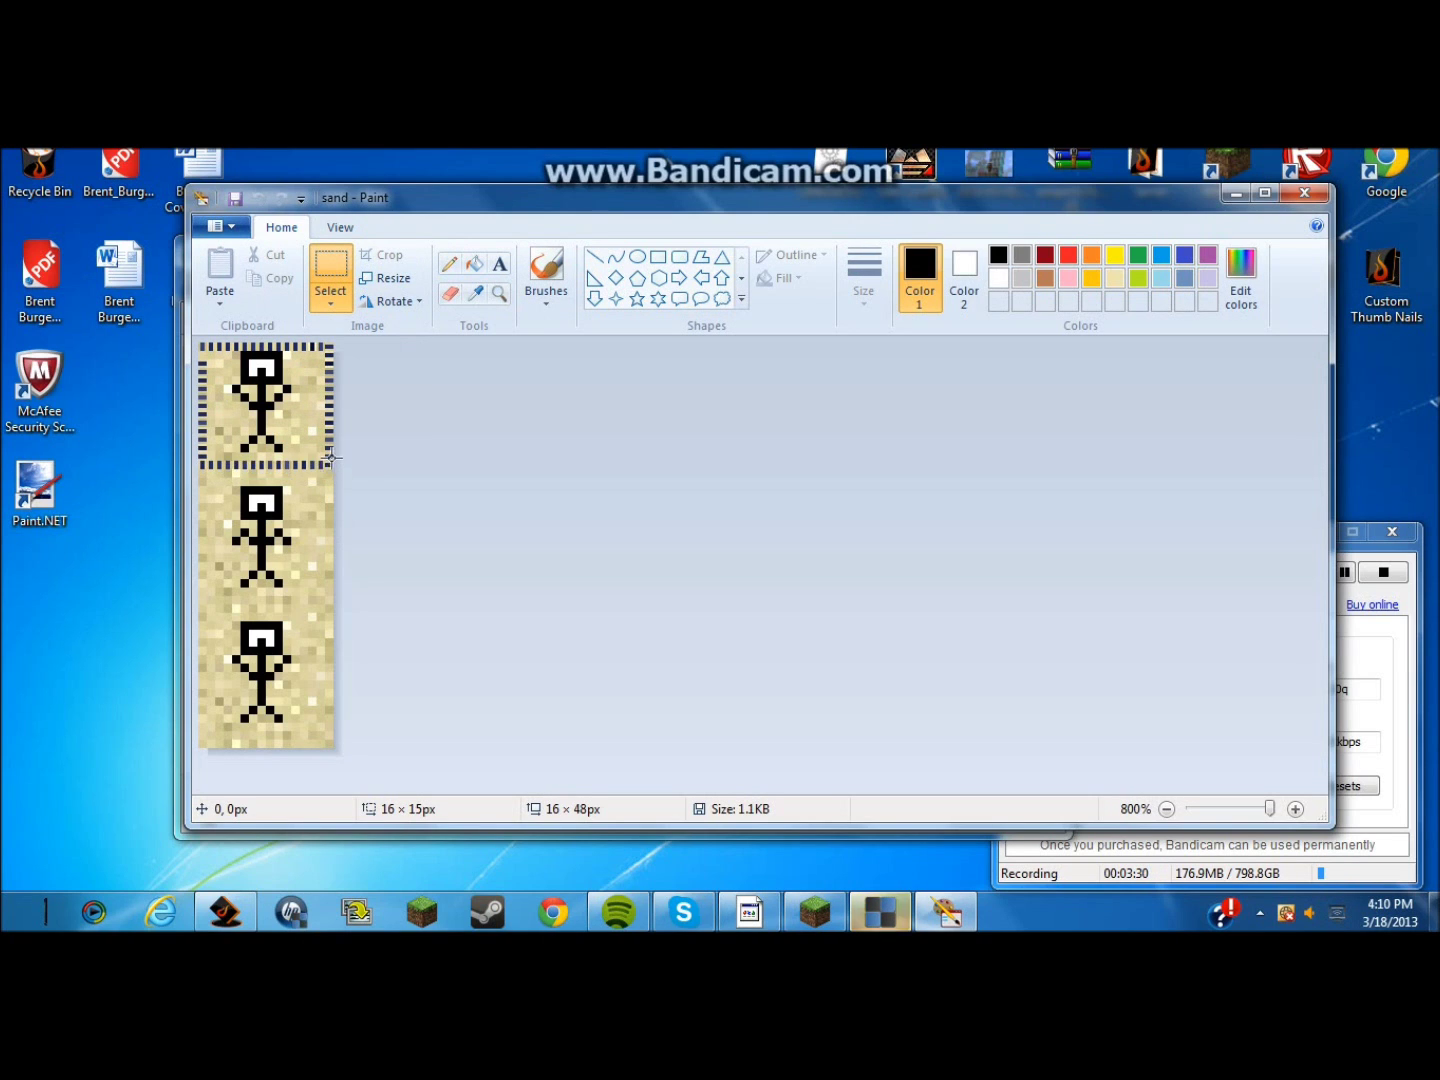
pyautogui.moveTo(330, 465); pyautogui.dragTo(328, 472)
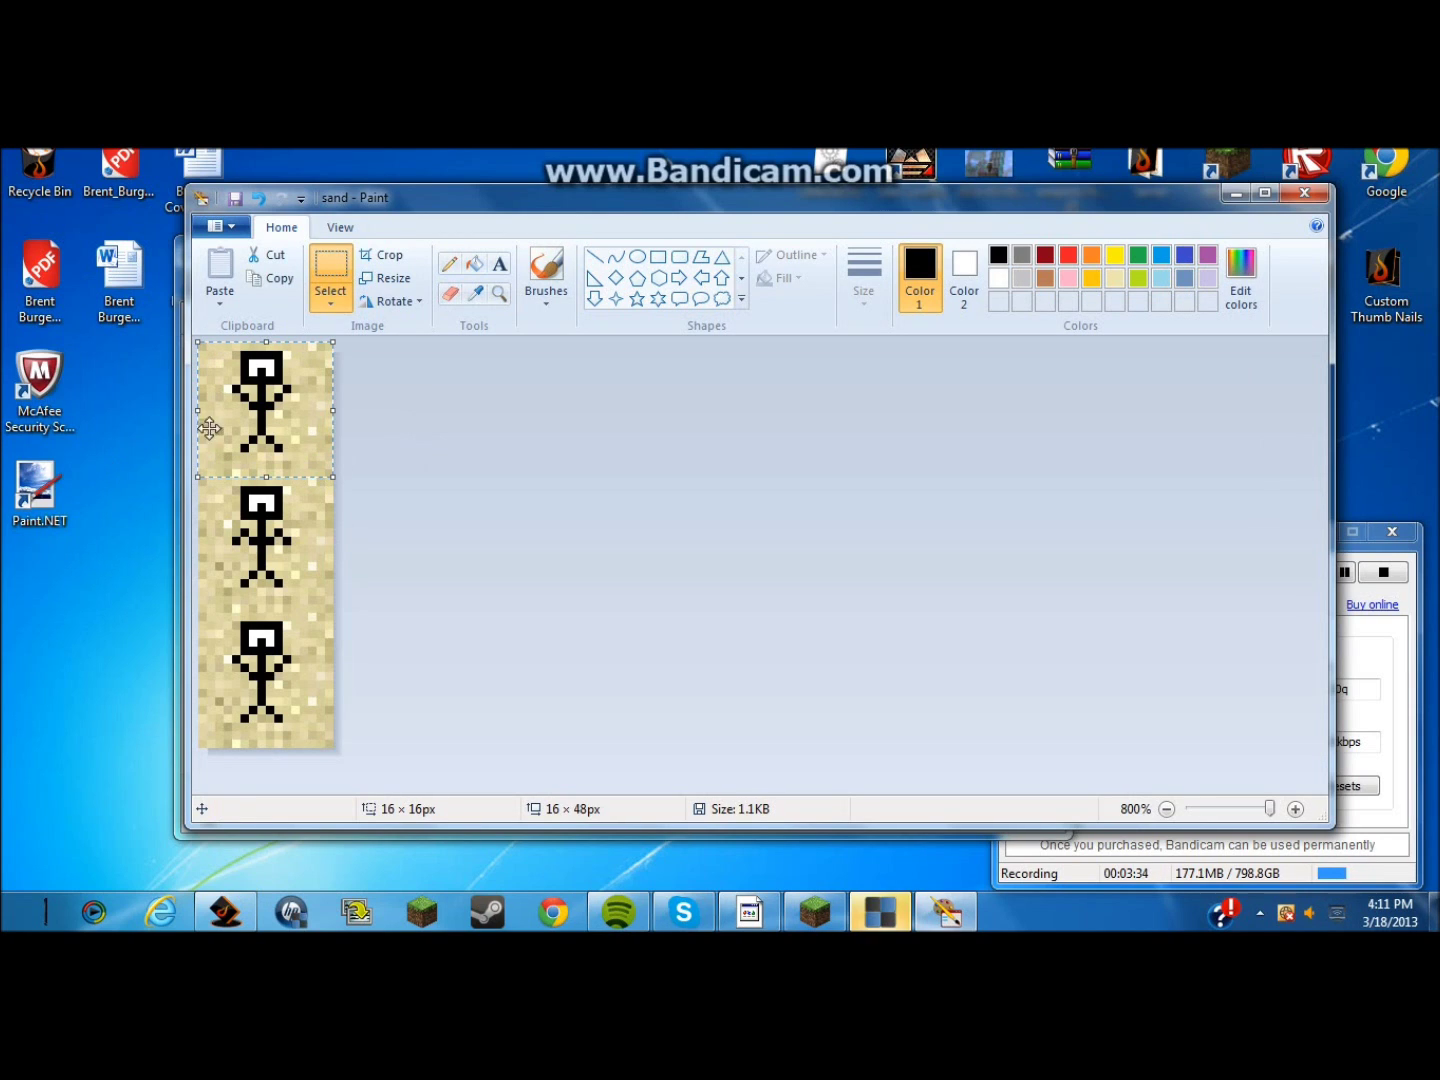
pyautogui.rightClick(260, 395)
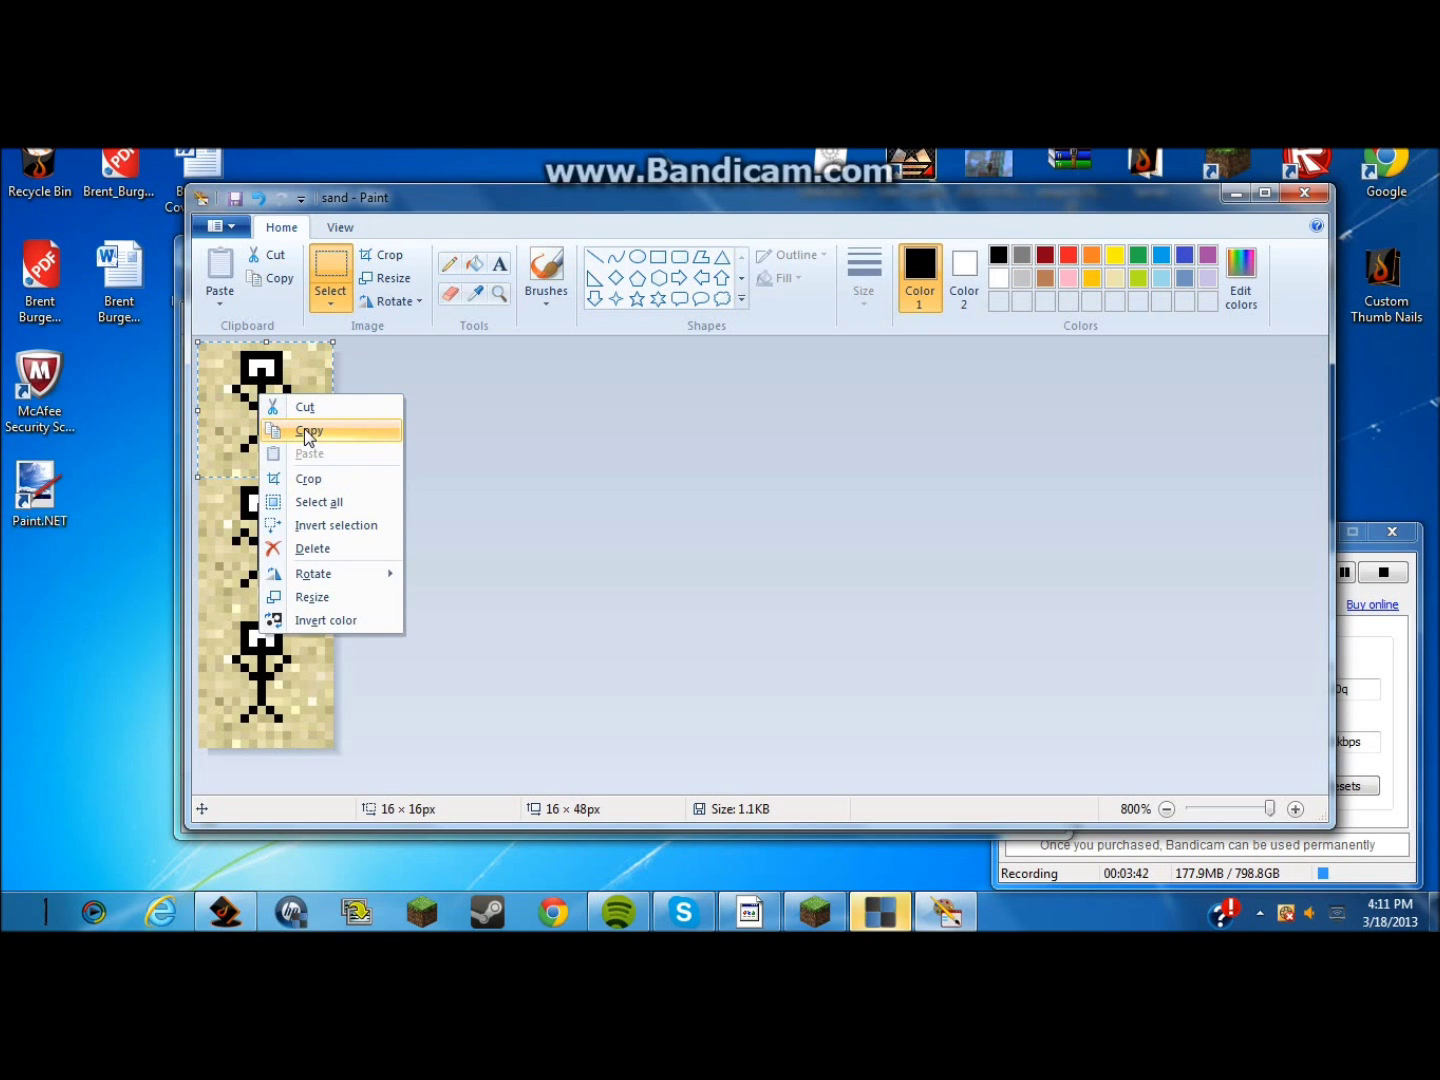
pyautogui.click(485, 415)
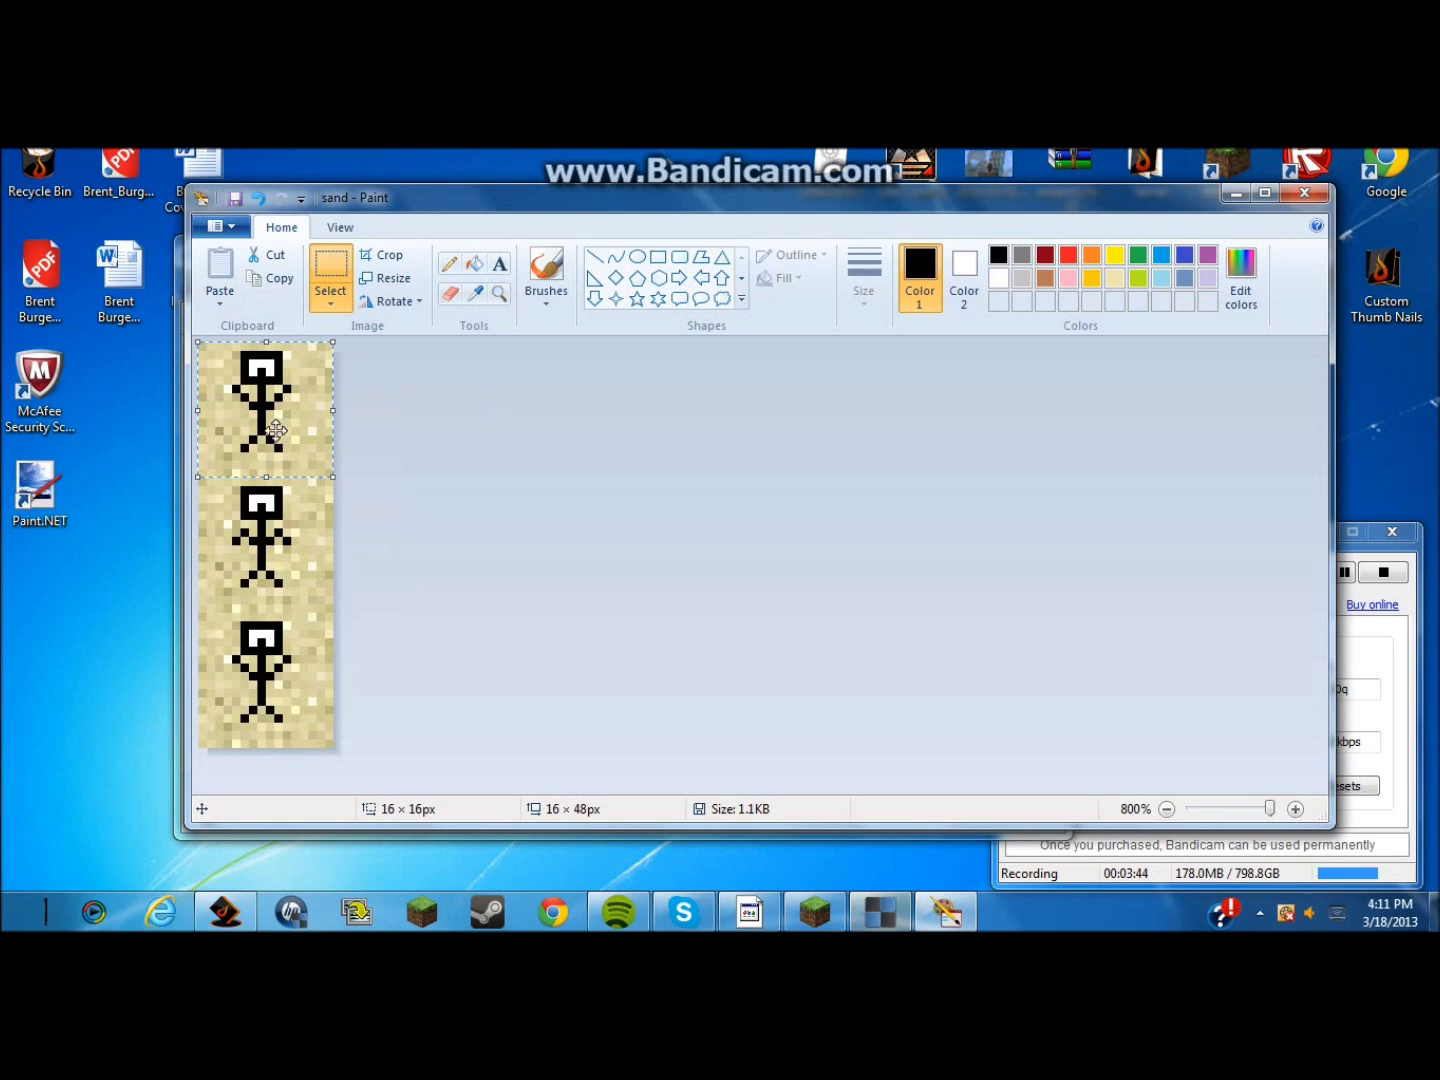
pyautogui.moveTo(275, 425)
pyautogui.mouseDown()
pyautogui.moveTo(272, 553)
pyautogui.moveTo(258, 558)
pyautogui.moveTo(279, 420)
pyautogui.mouseUp()
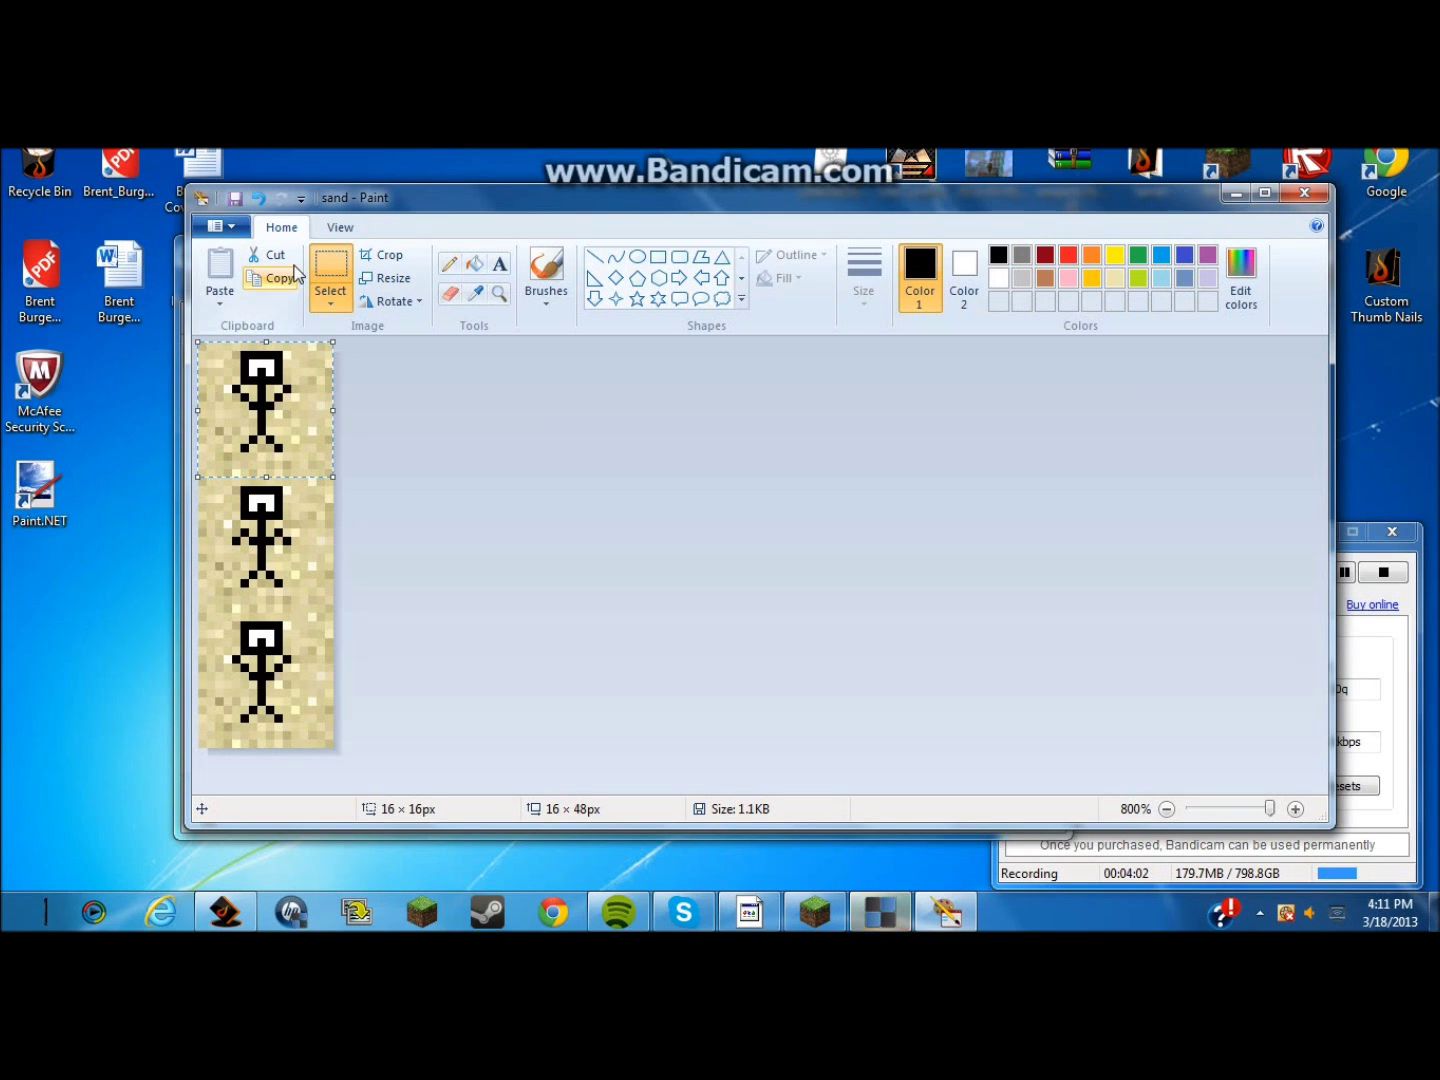
pyautogui.click(233, 389)
pyautogui.moveTo(203, 483); pyautogui.dragTo(338, 598)
pyautogui.click(338, 598)
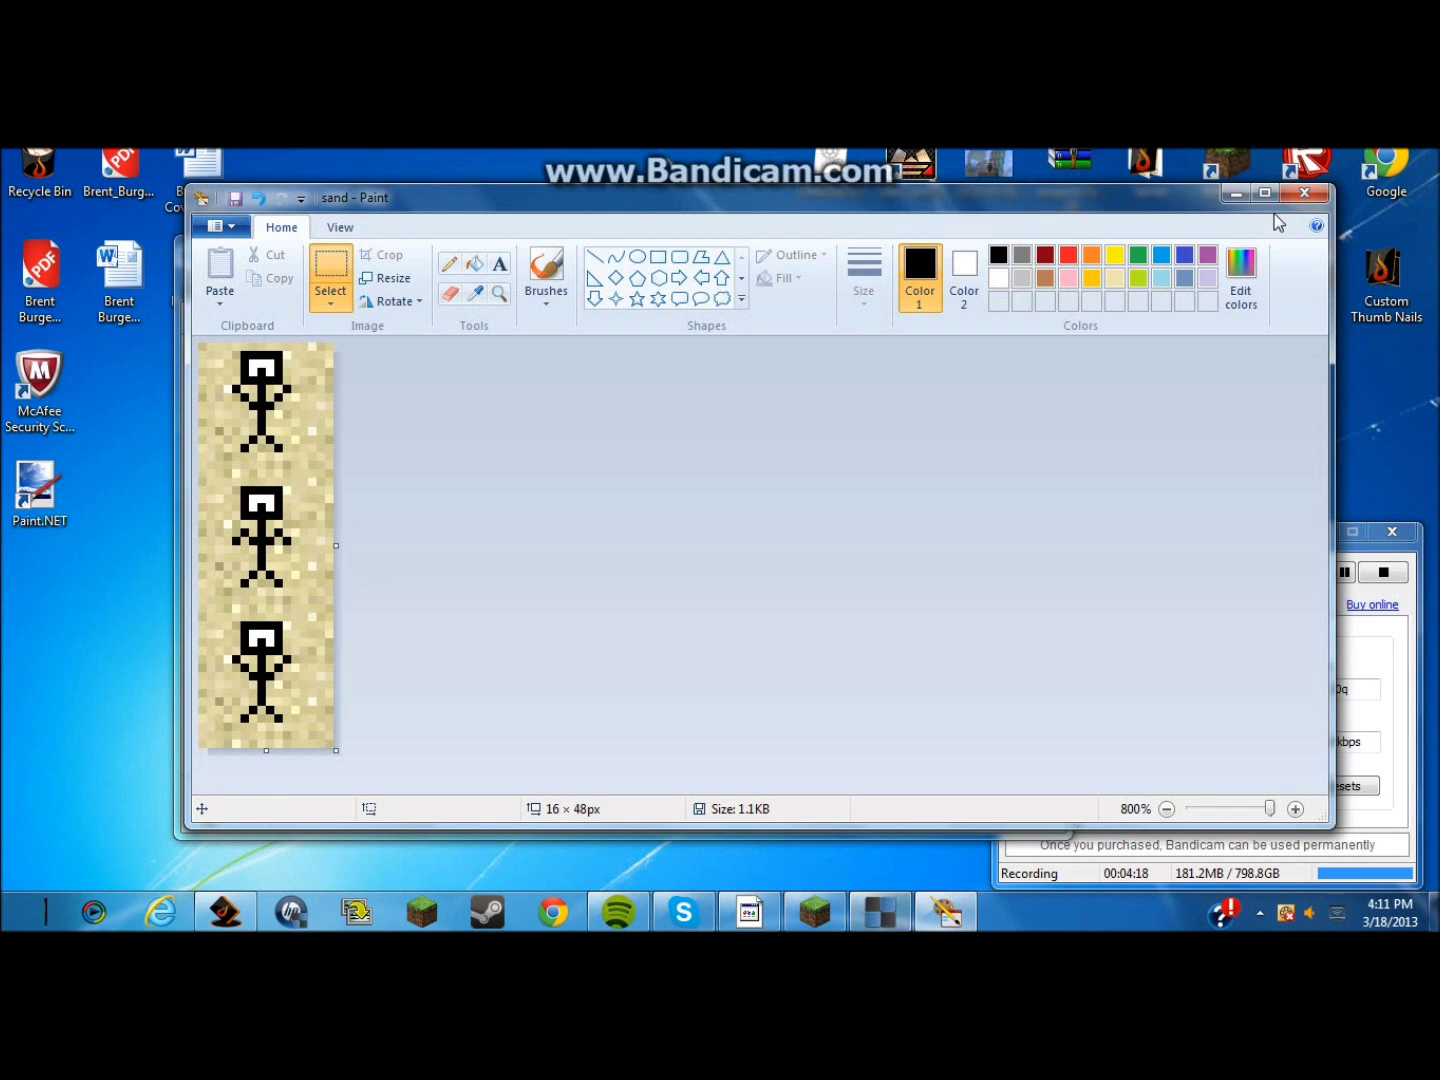
# Close Paint via the save prompt, then open and dismiss the blocks folder's New menu
pyautogui.click(1304, 196)
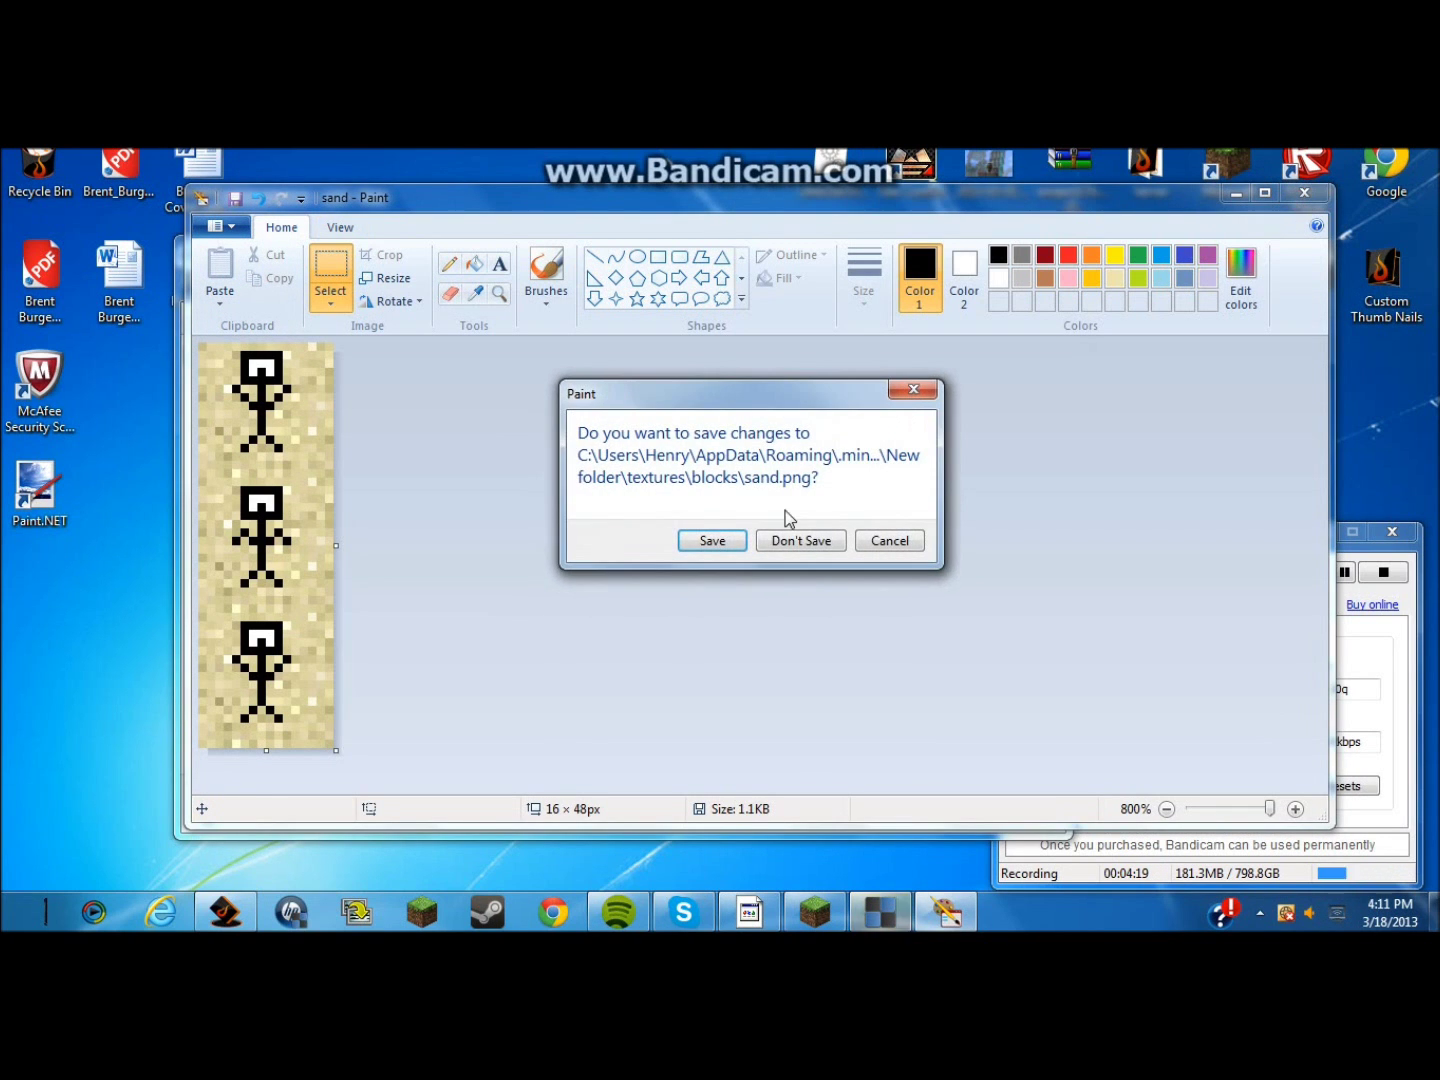
pyautogui.click(728, 546)
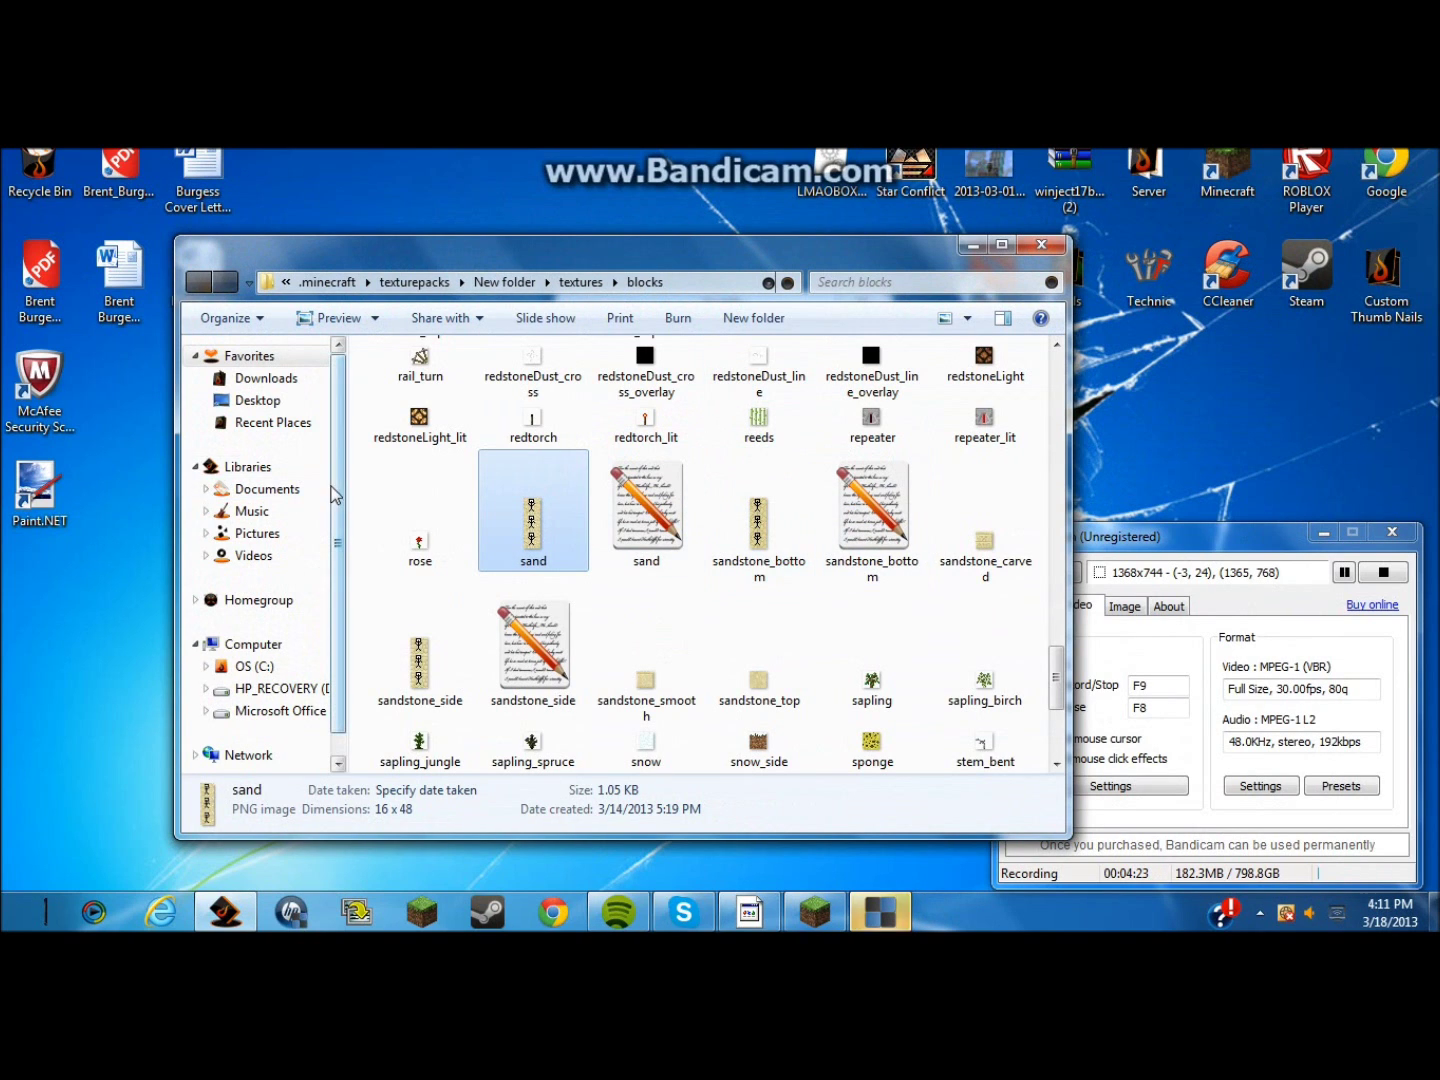
pyautogui.rightClick(363, 497)
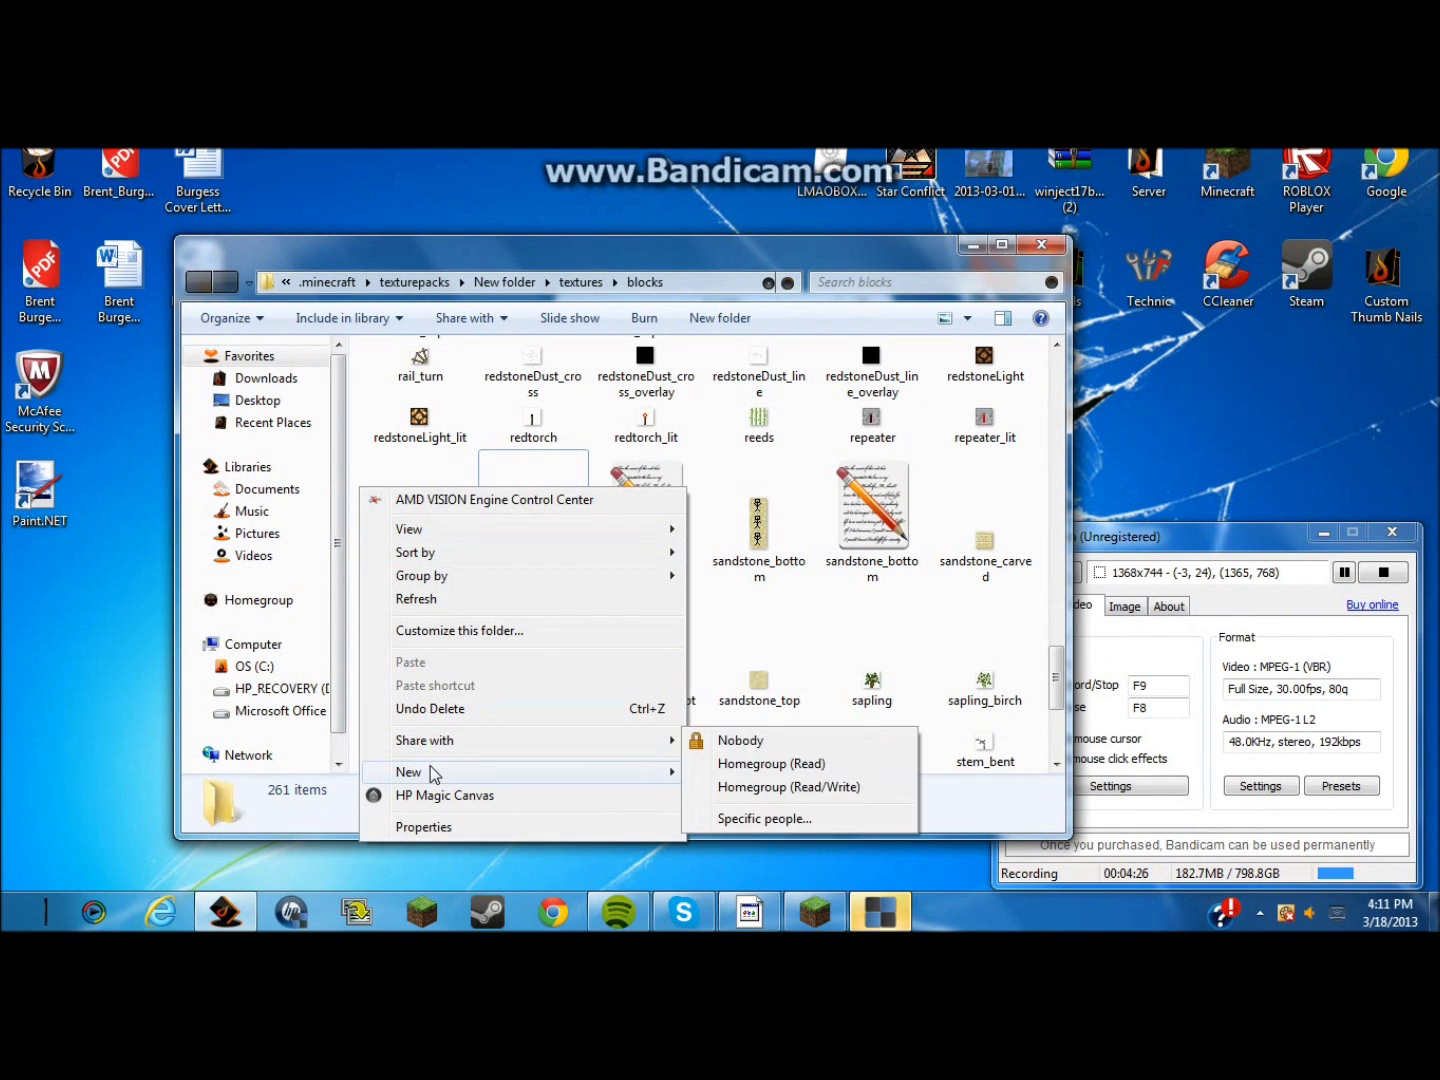
pyautogui.moveTo(420, 772)
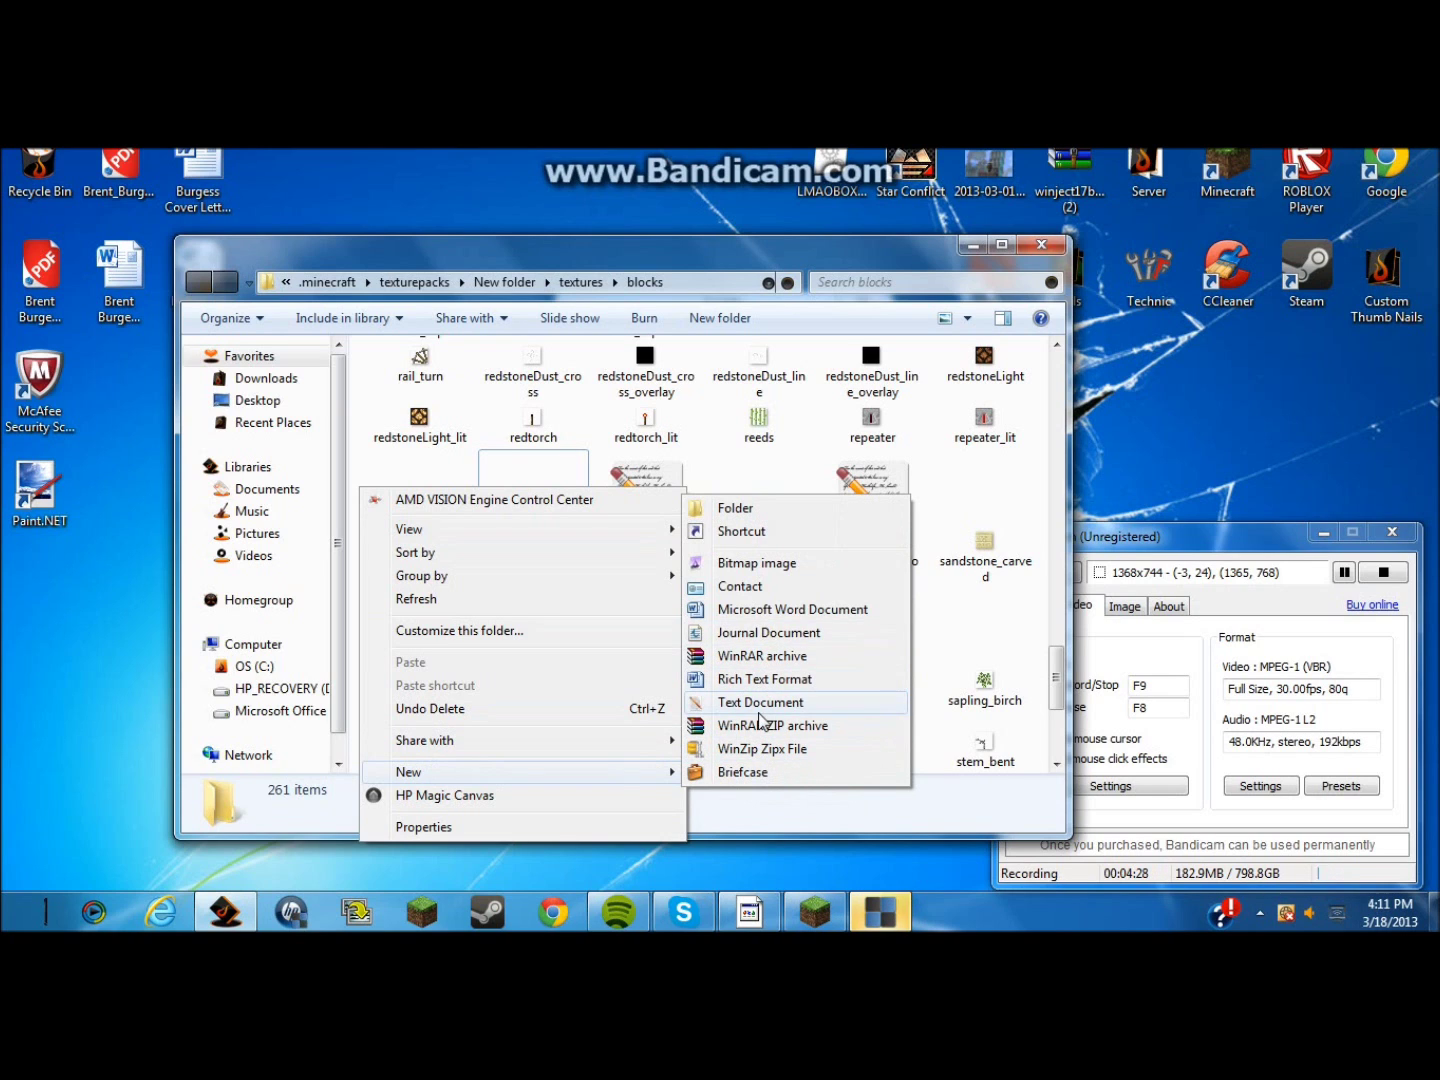
pyautogui.click(355, 398)
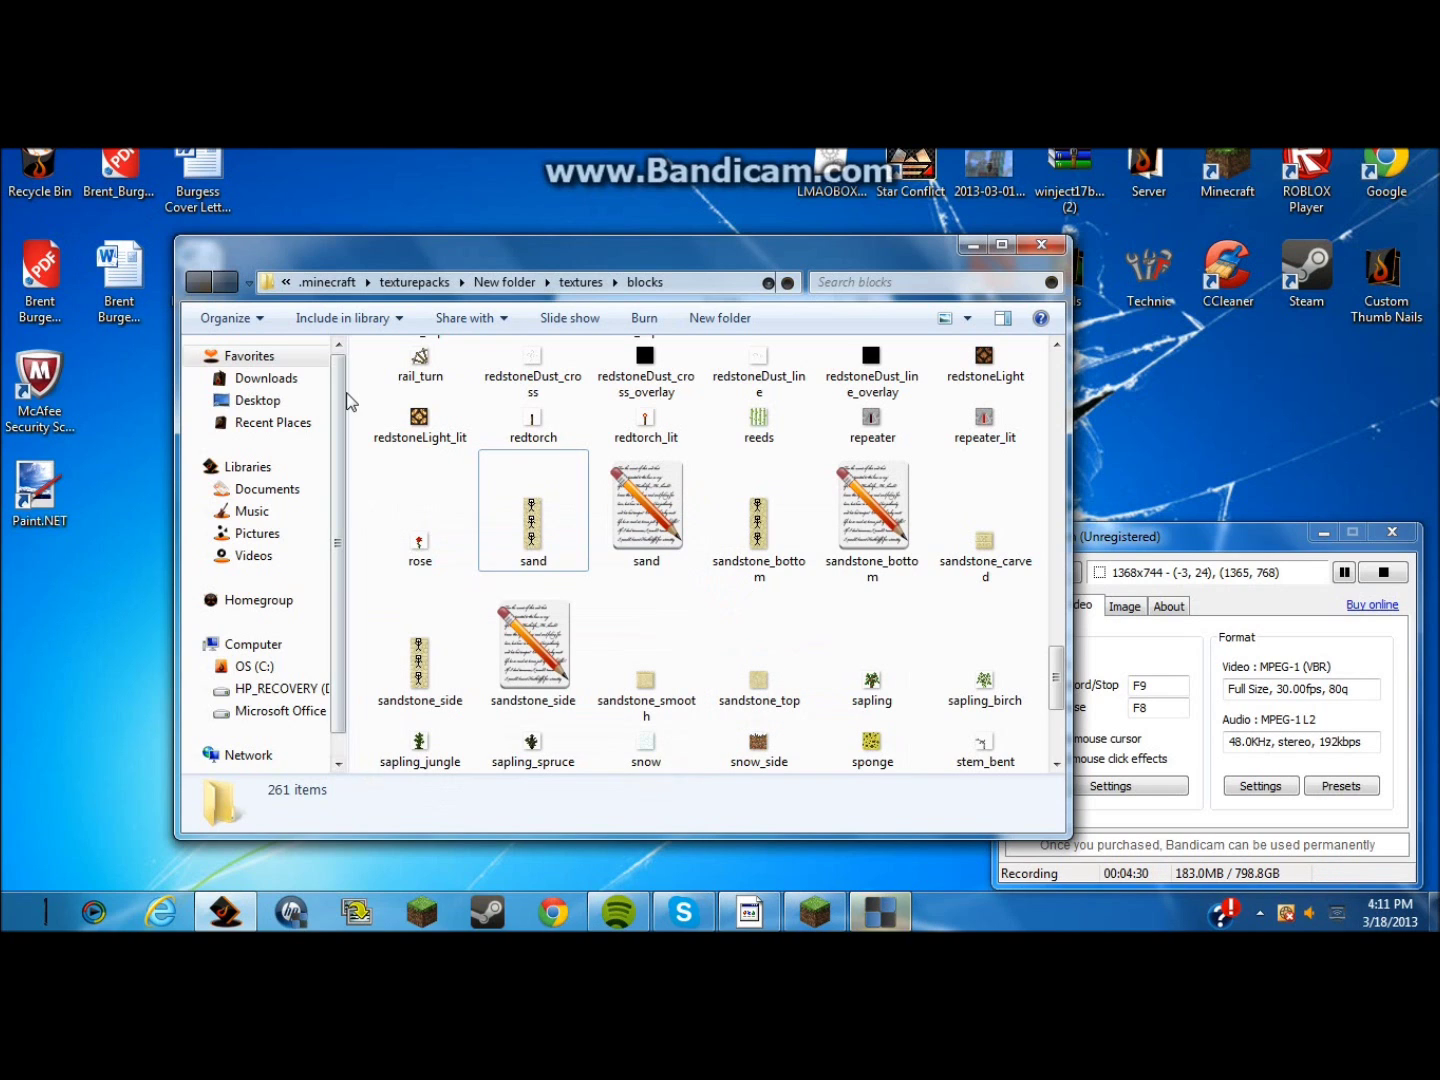
# Open sand.txt in Notepad and check its ,15* frame timing value
pyautogui.doubleClick(648, 530)
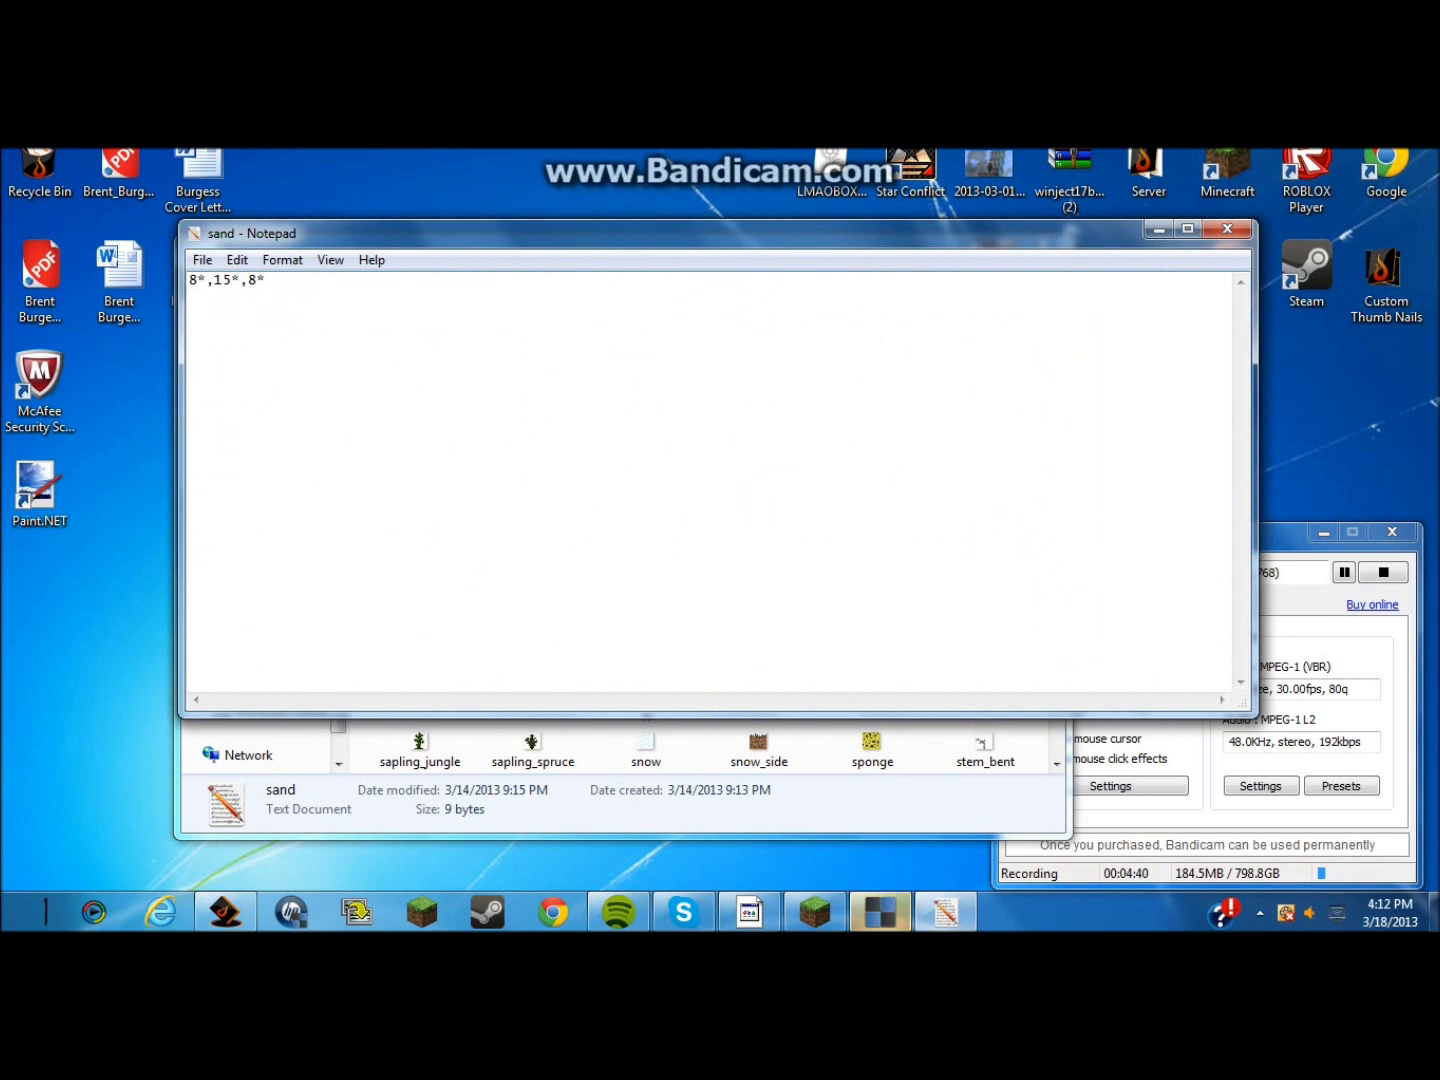
pyautogui.moveTo(370, 243); pyautogui.dragTo(918, 371)
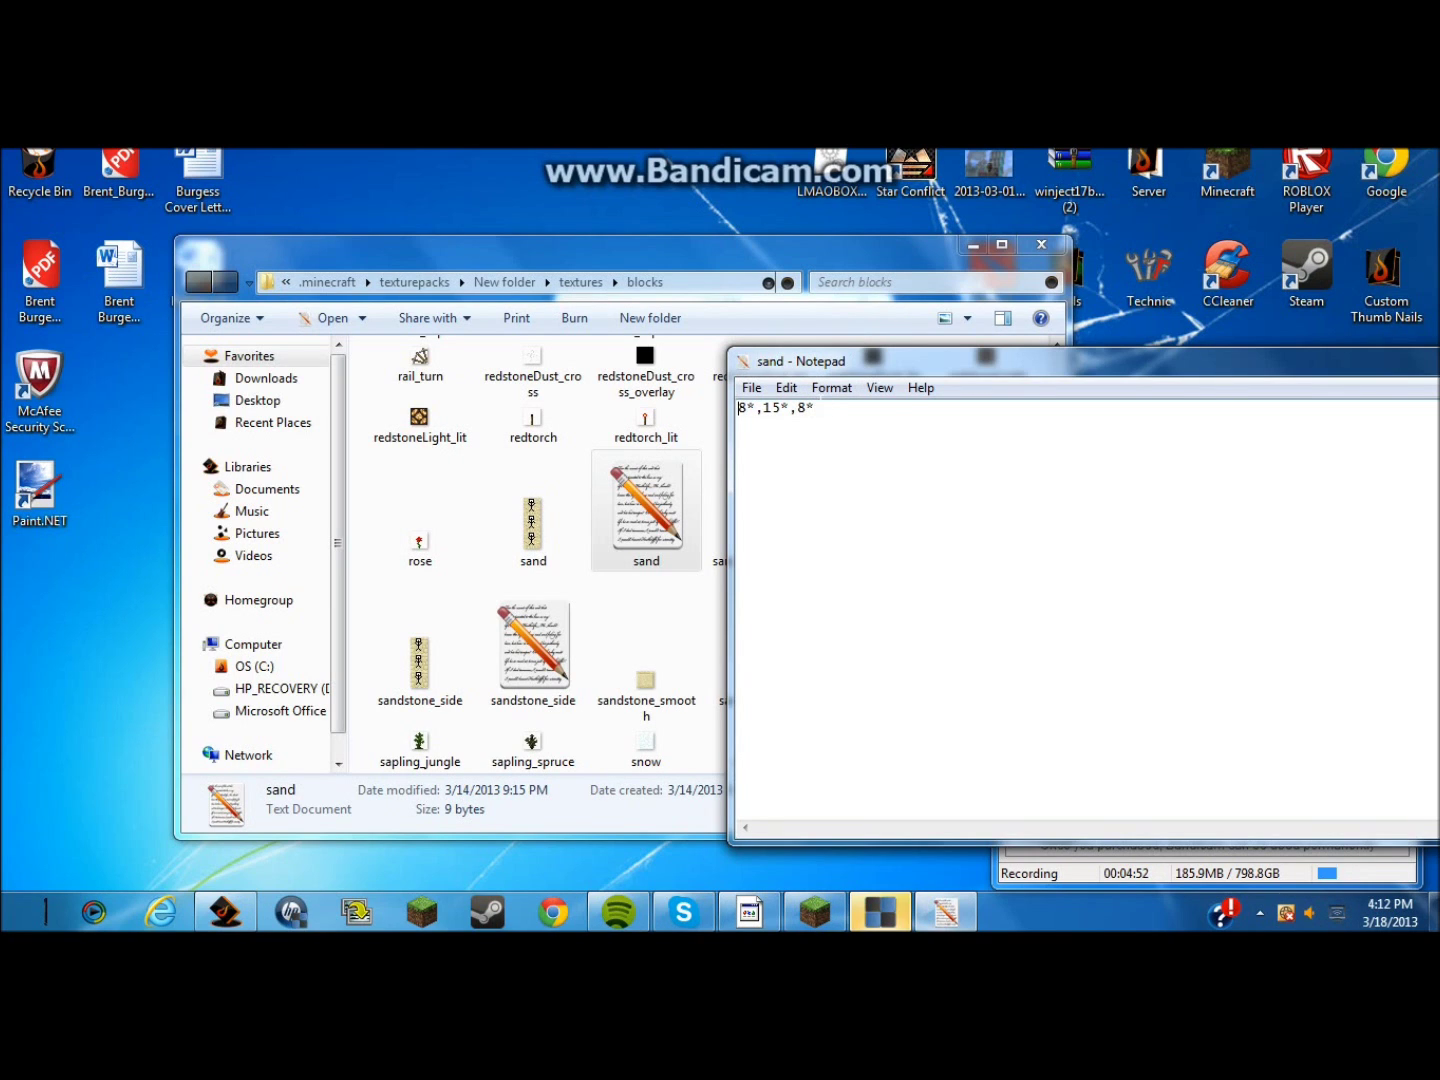
pyautogui.moveTo(773, 408); pyautogui.dragTo(816, 408)
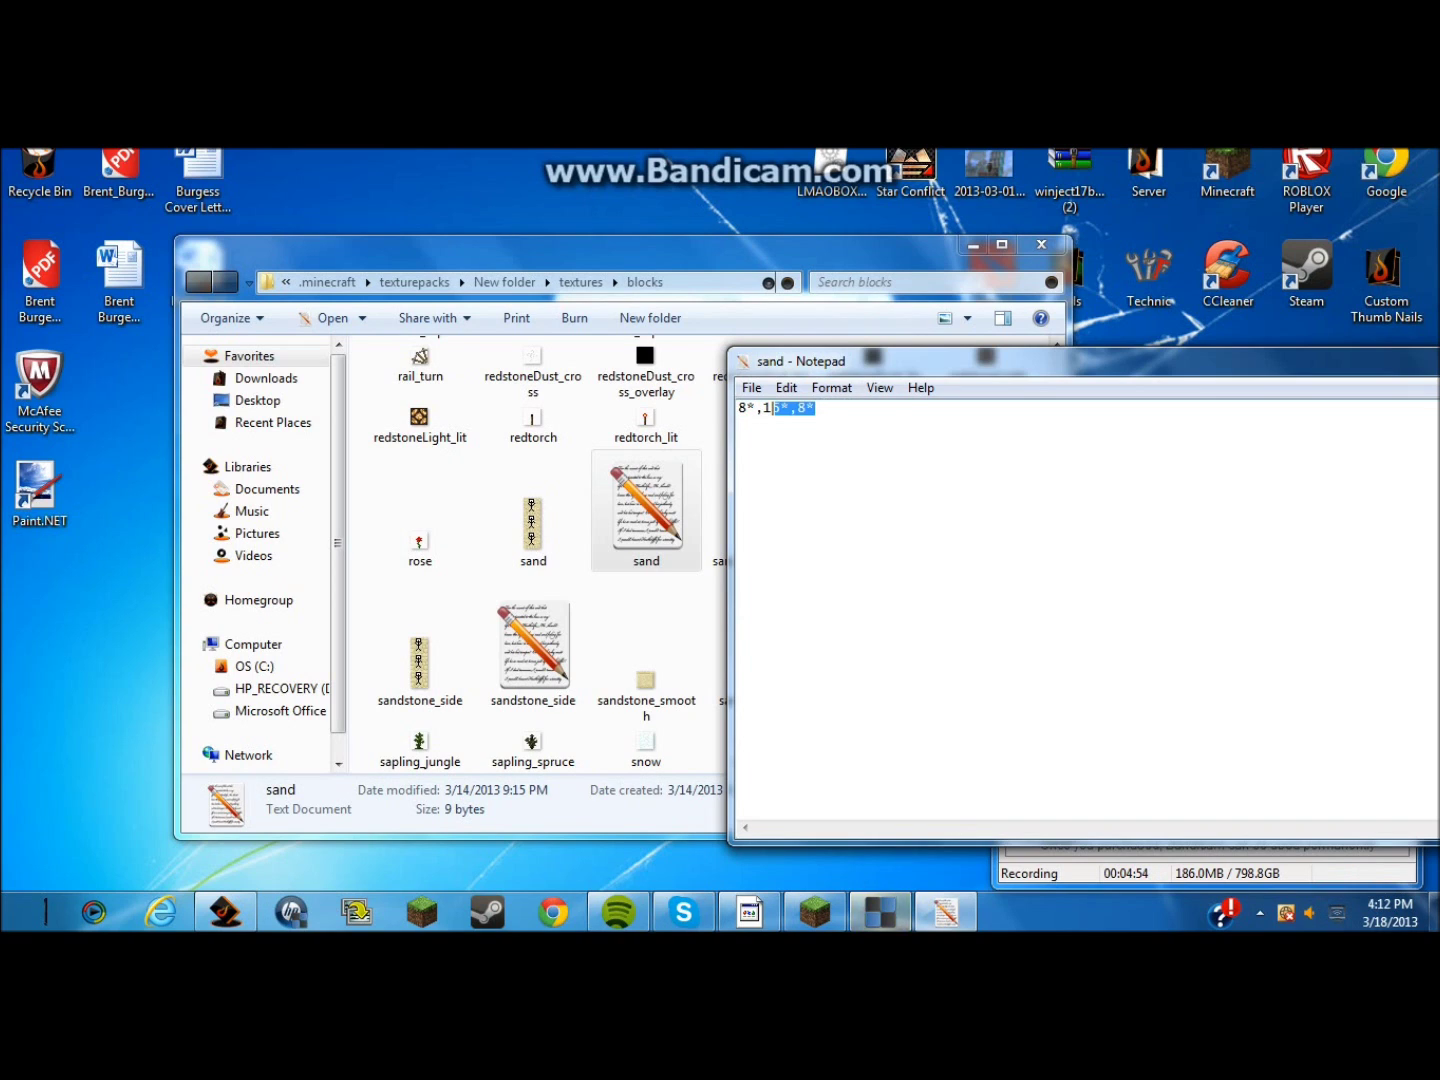
pyautogui.click(816, 408)
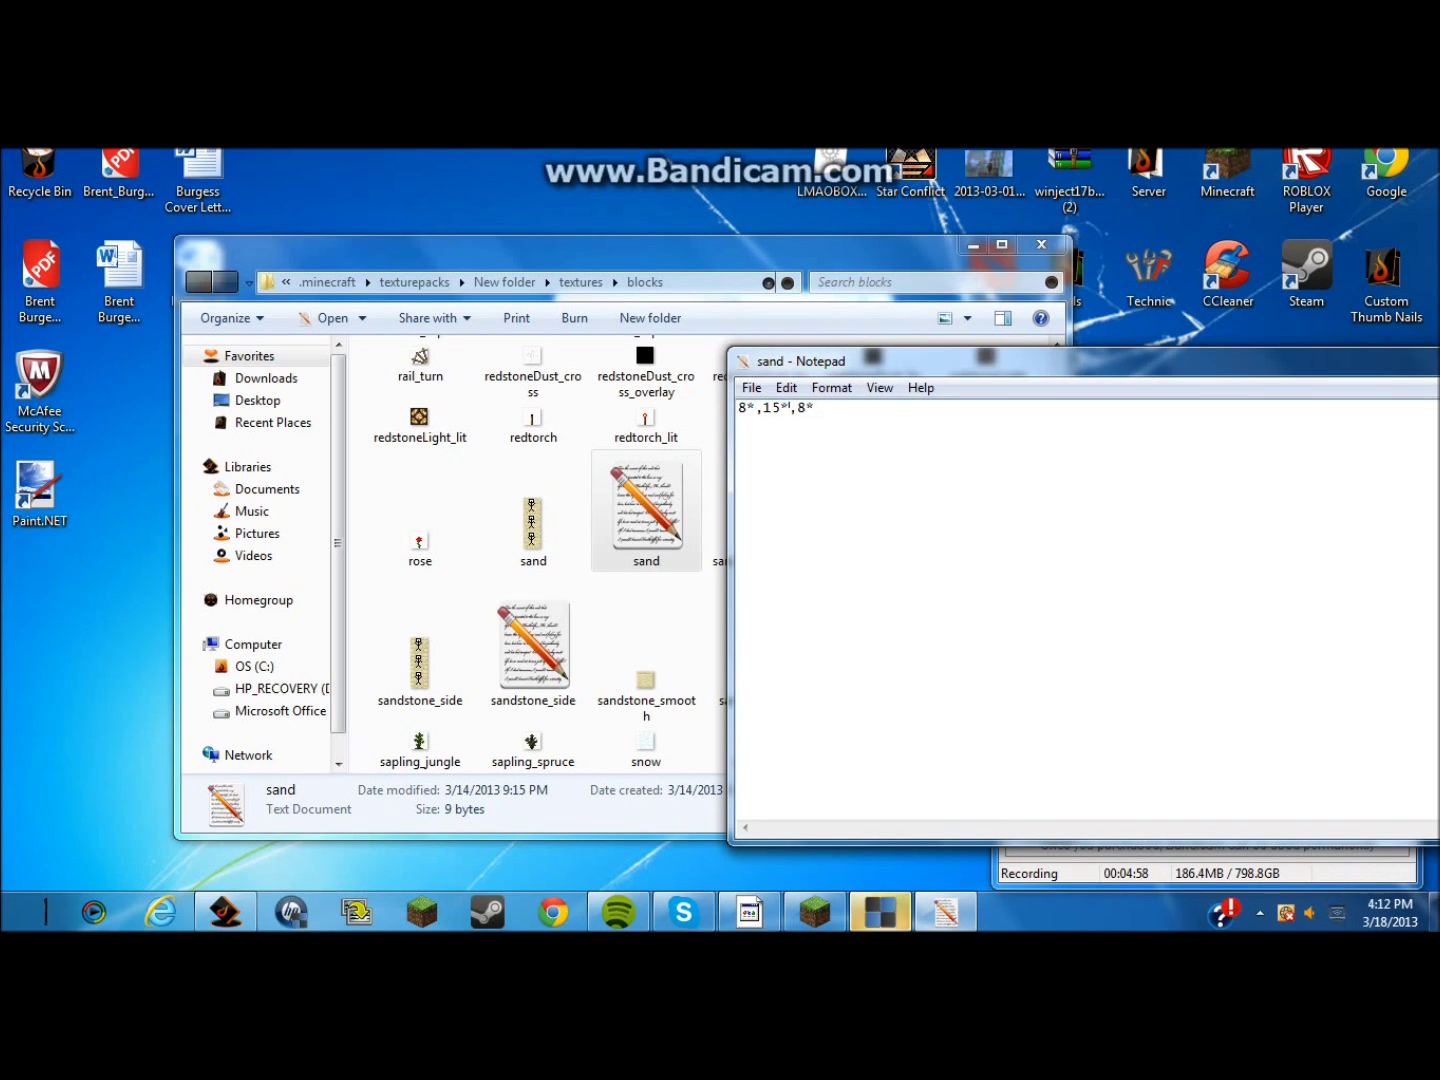
pyautogui.moveTo(755, 408); pyautogui.dragTo(790, 408)
pyautogui.hotkey('ctrl', 'a')
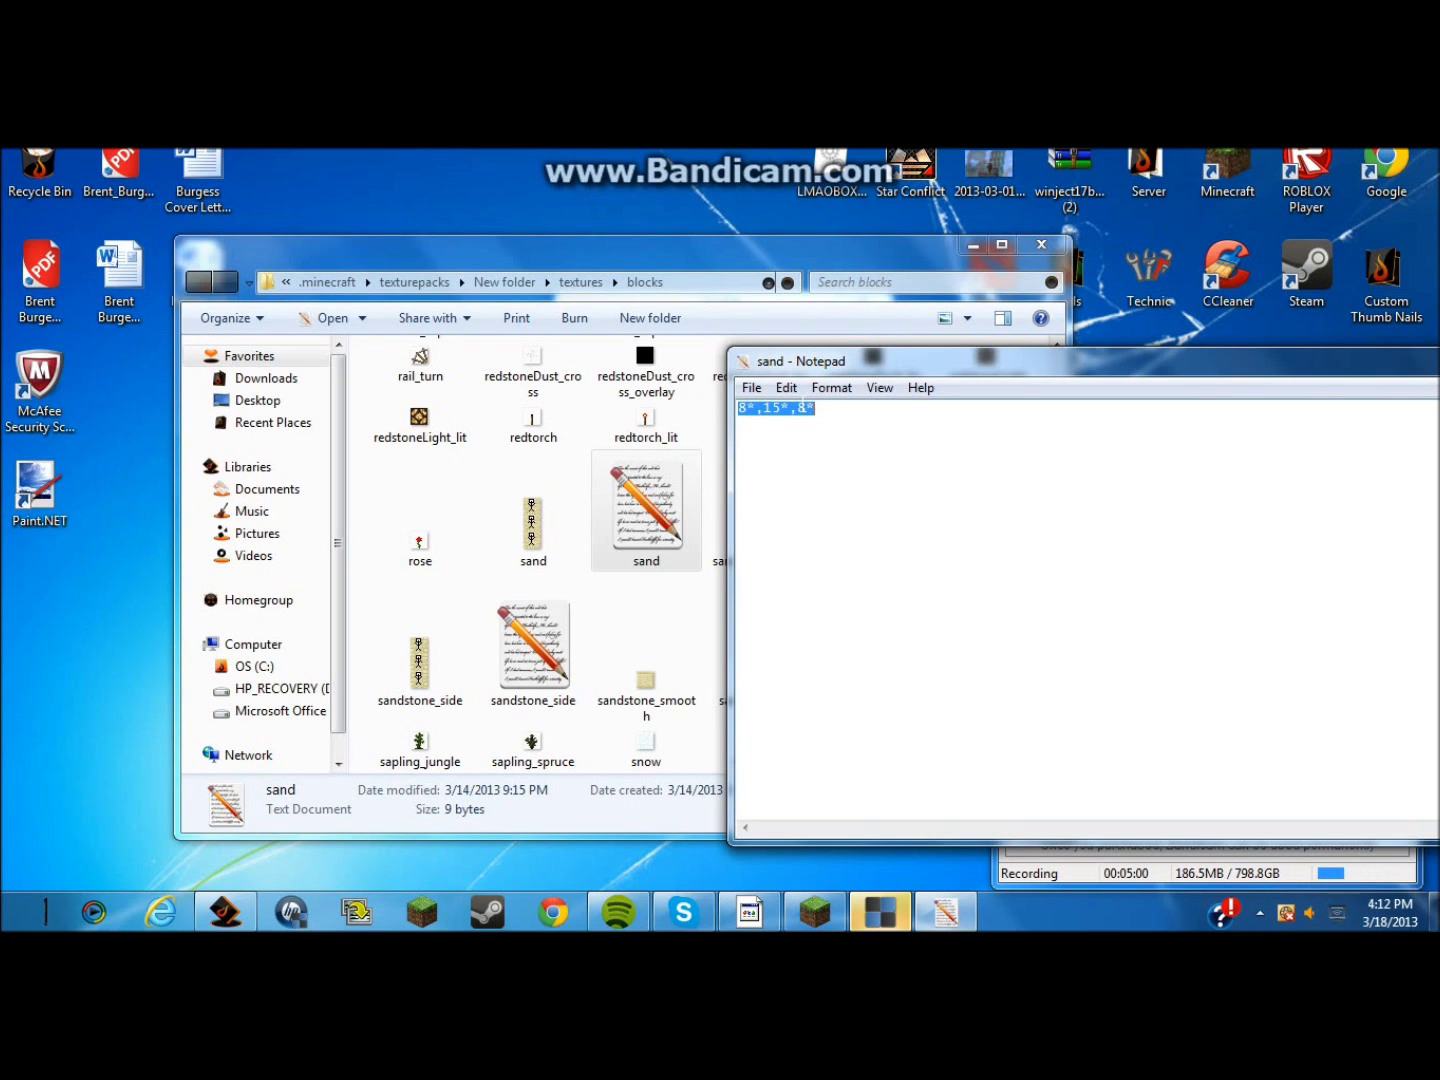
pyautogui.click(815, 408)
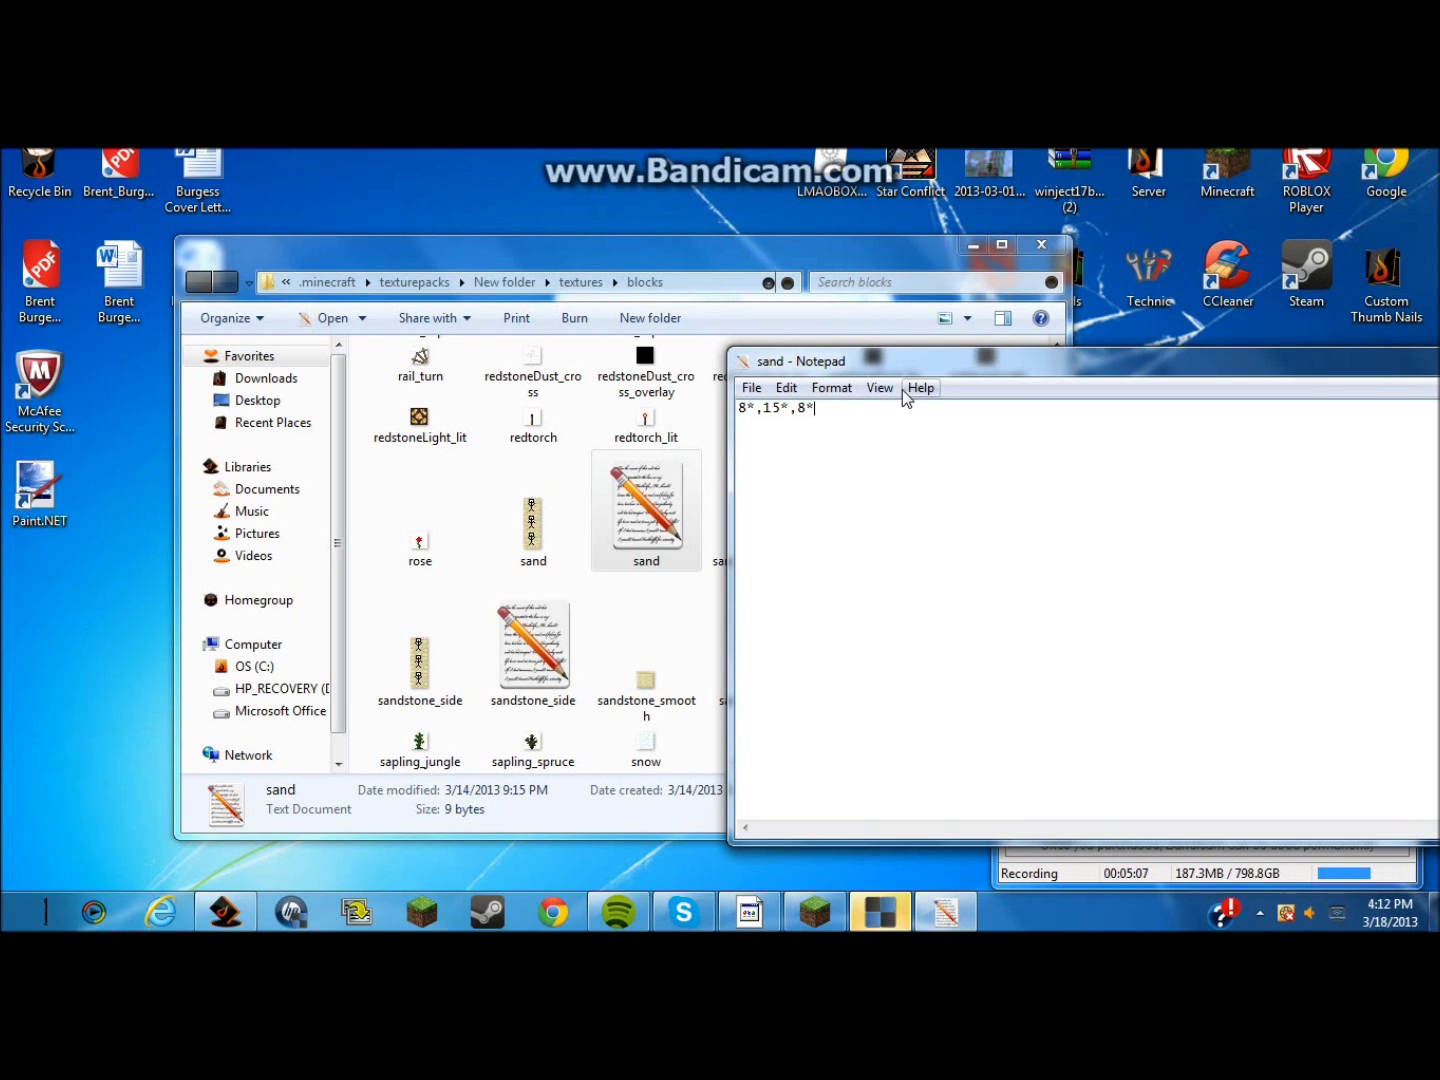
# Reposition the sand.txt window and check the leading 8* timing value
pyautogui.moveTo(900, 371); pyautogui.dragTo(586, 368)
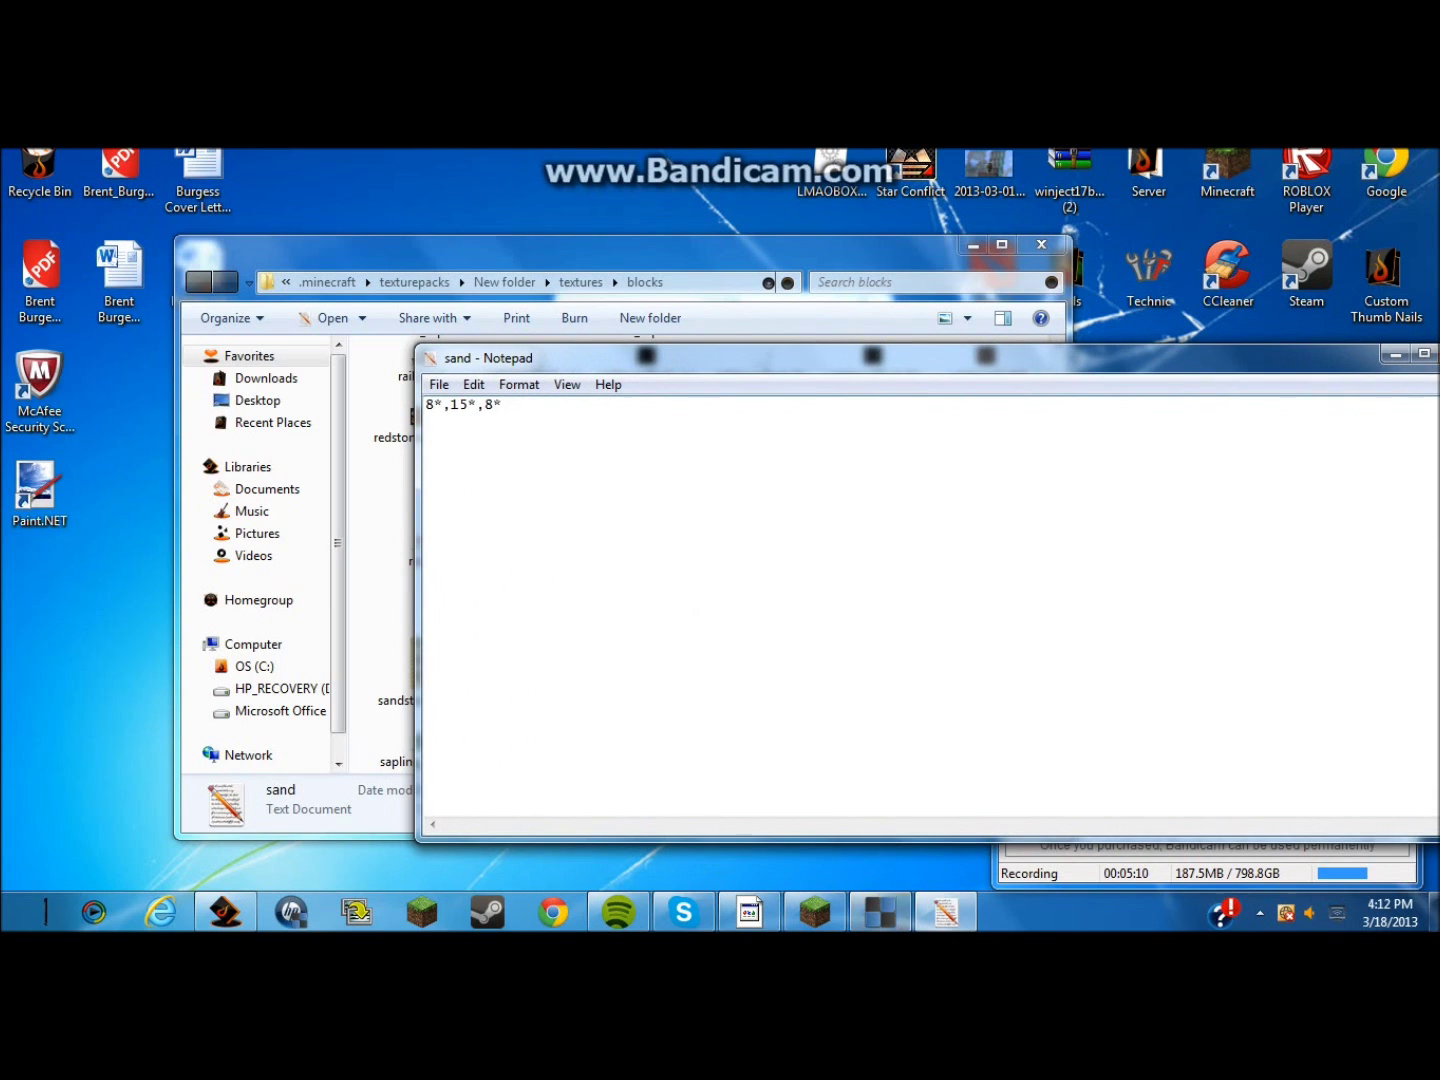
pyautogui.moveTo(502, 404); pyautogui.dragTo(437, 404)
pyautogui.click(503, 404)
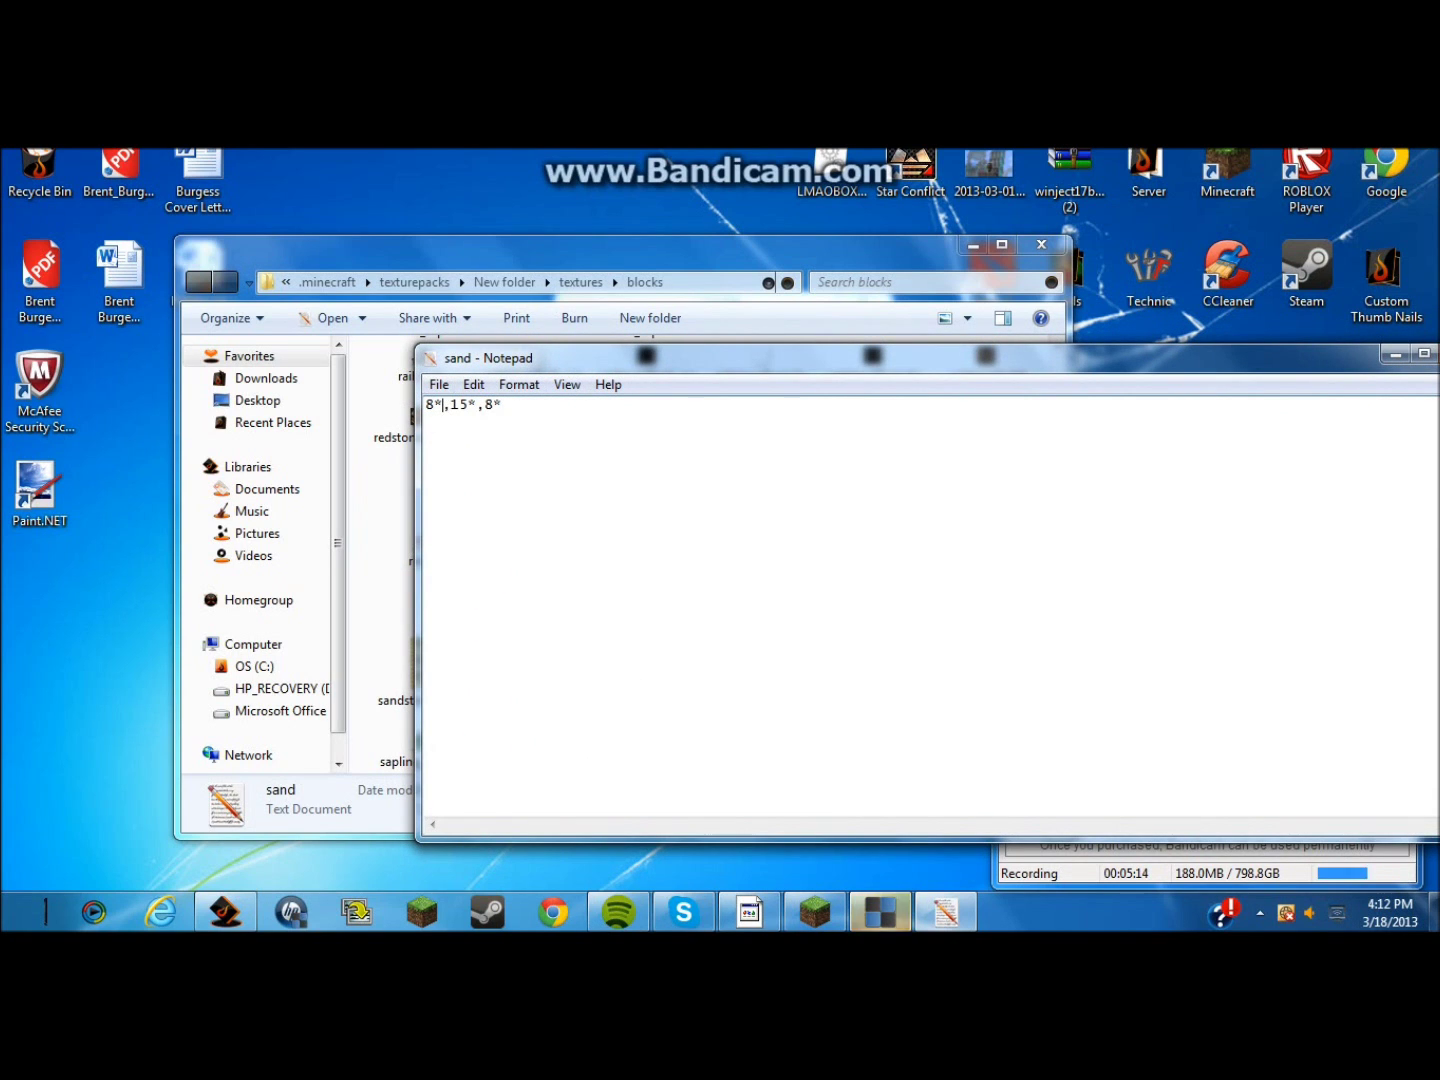
pyautogui.moveTo(444, 404); pyautogui.dragTo(411, 401)
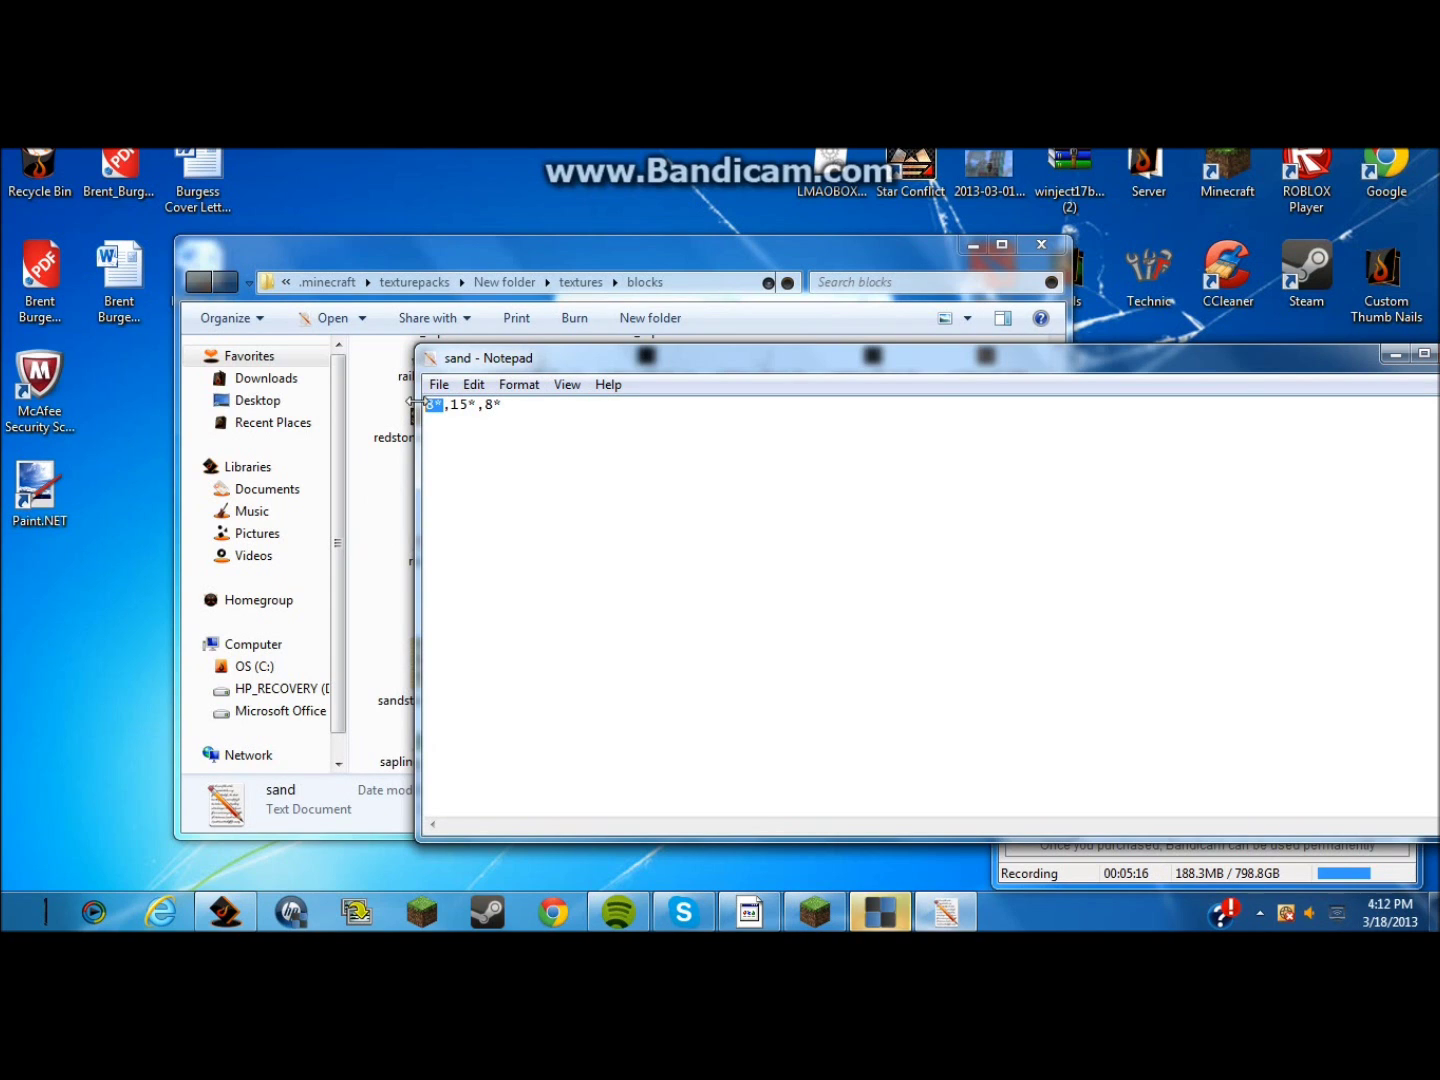
pyautogui.click(445, 404)
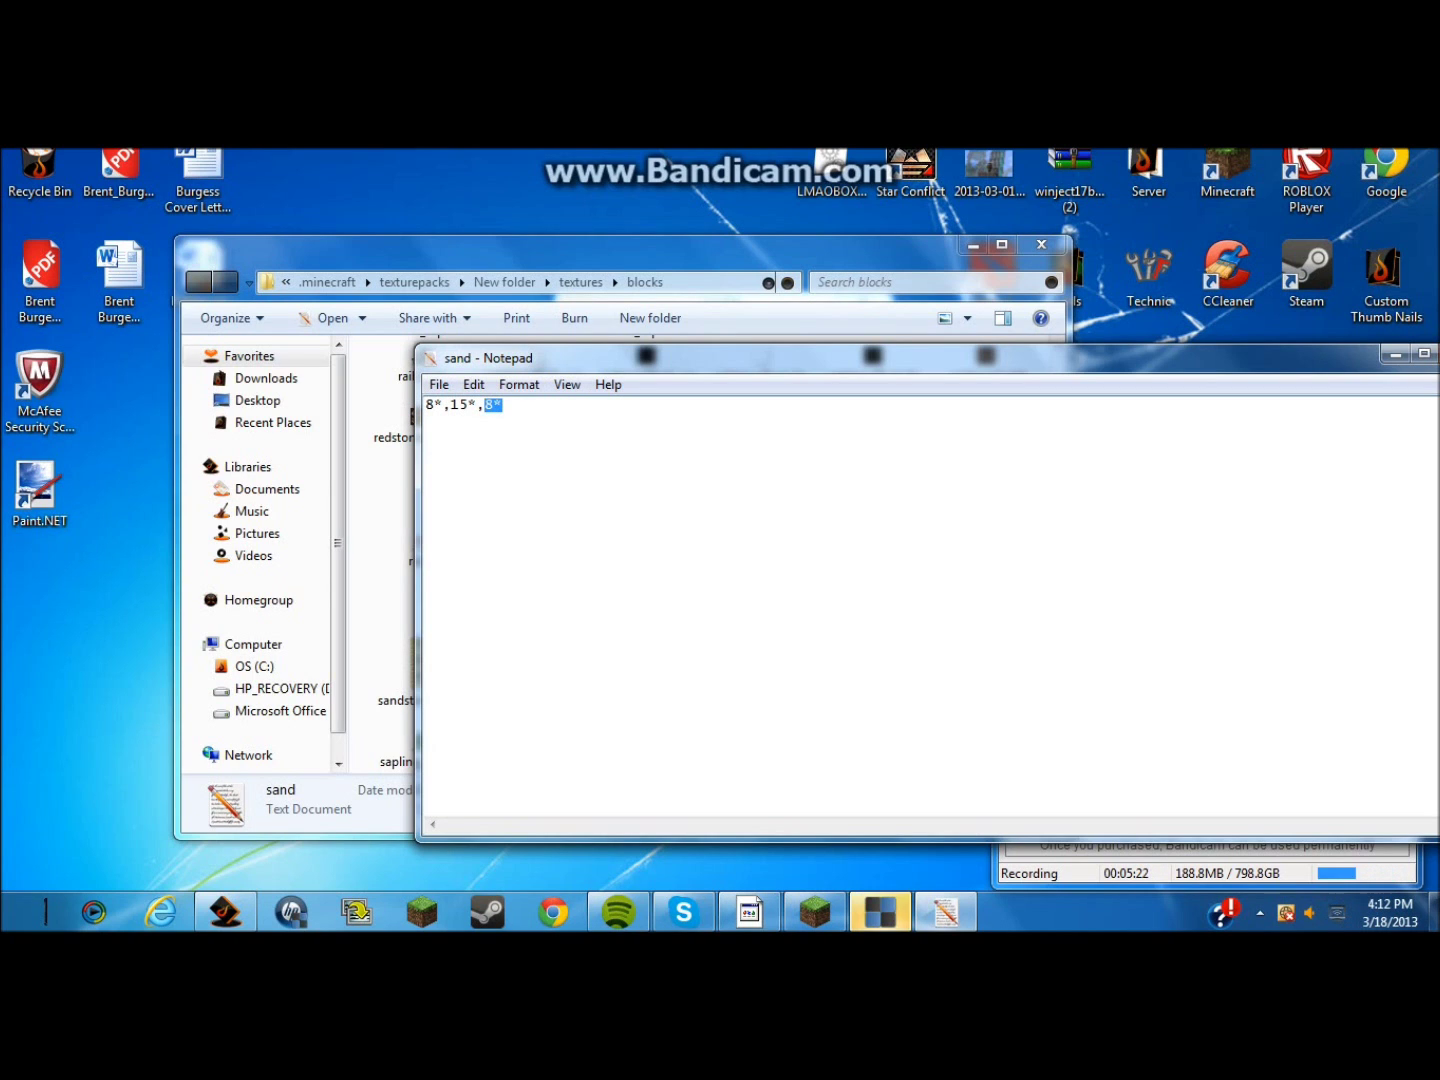
pyautogui.moveTo(646, 368); pyautogui.dragTo(463, 345)
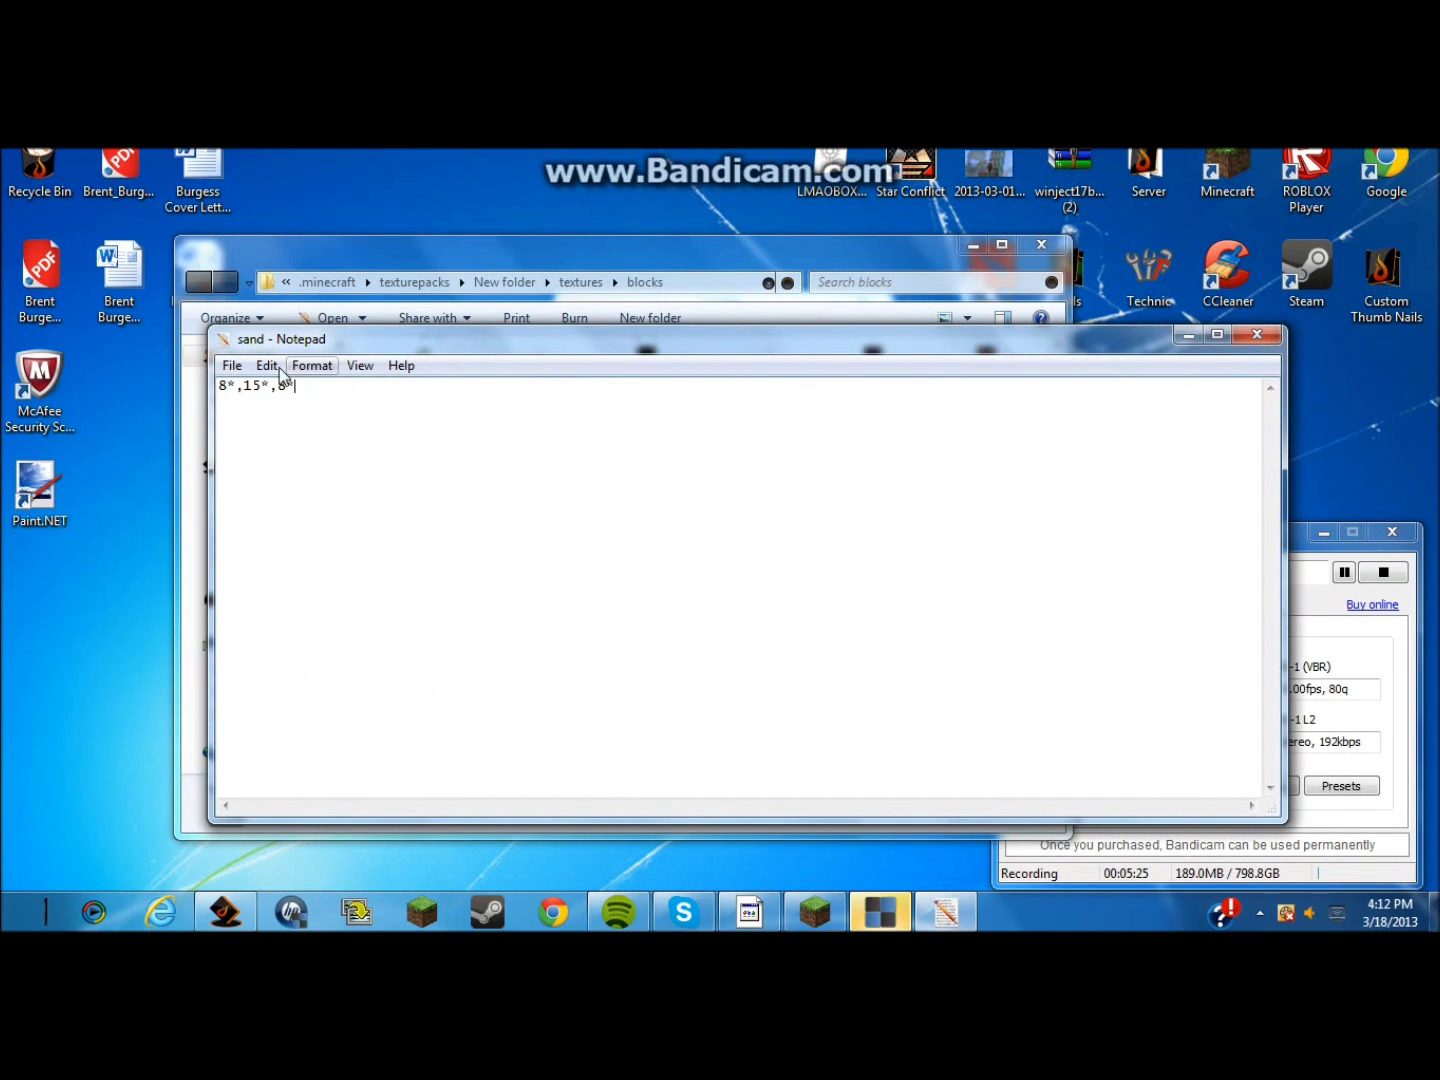
# Save sand.txt with timings 8*,15*,8*, then close Notepad and the blocks folder
pyautogui.click(231, 366)
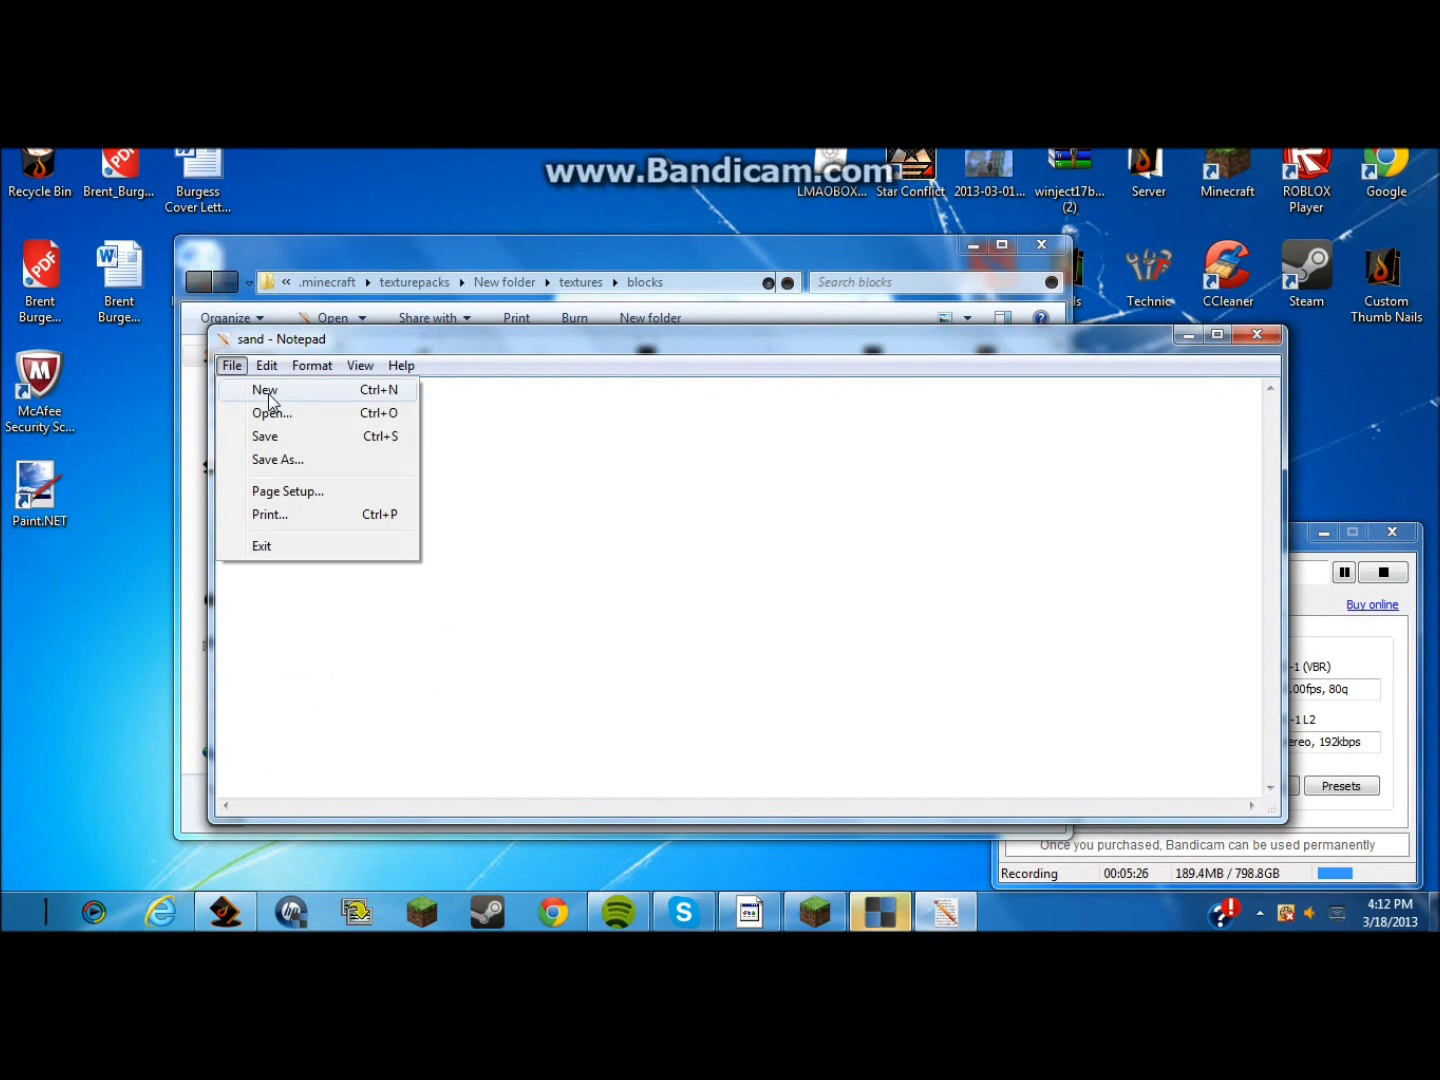
pyautogui.click(306, 440)
pyautogui.click(1257, 334)
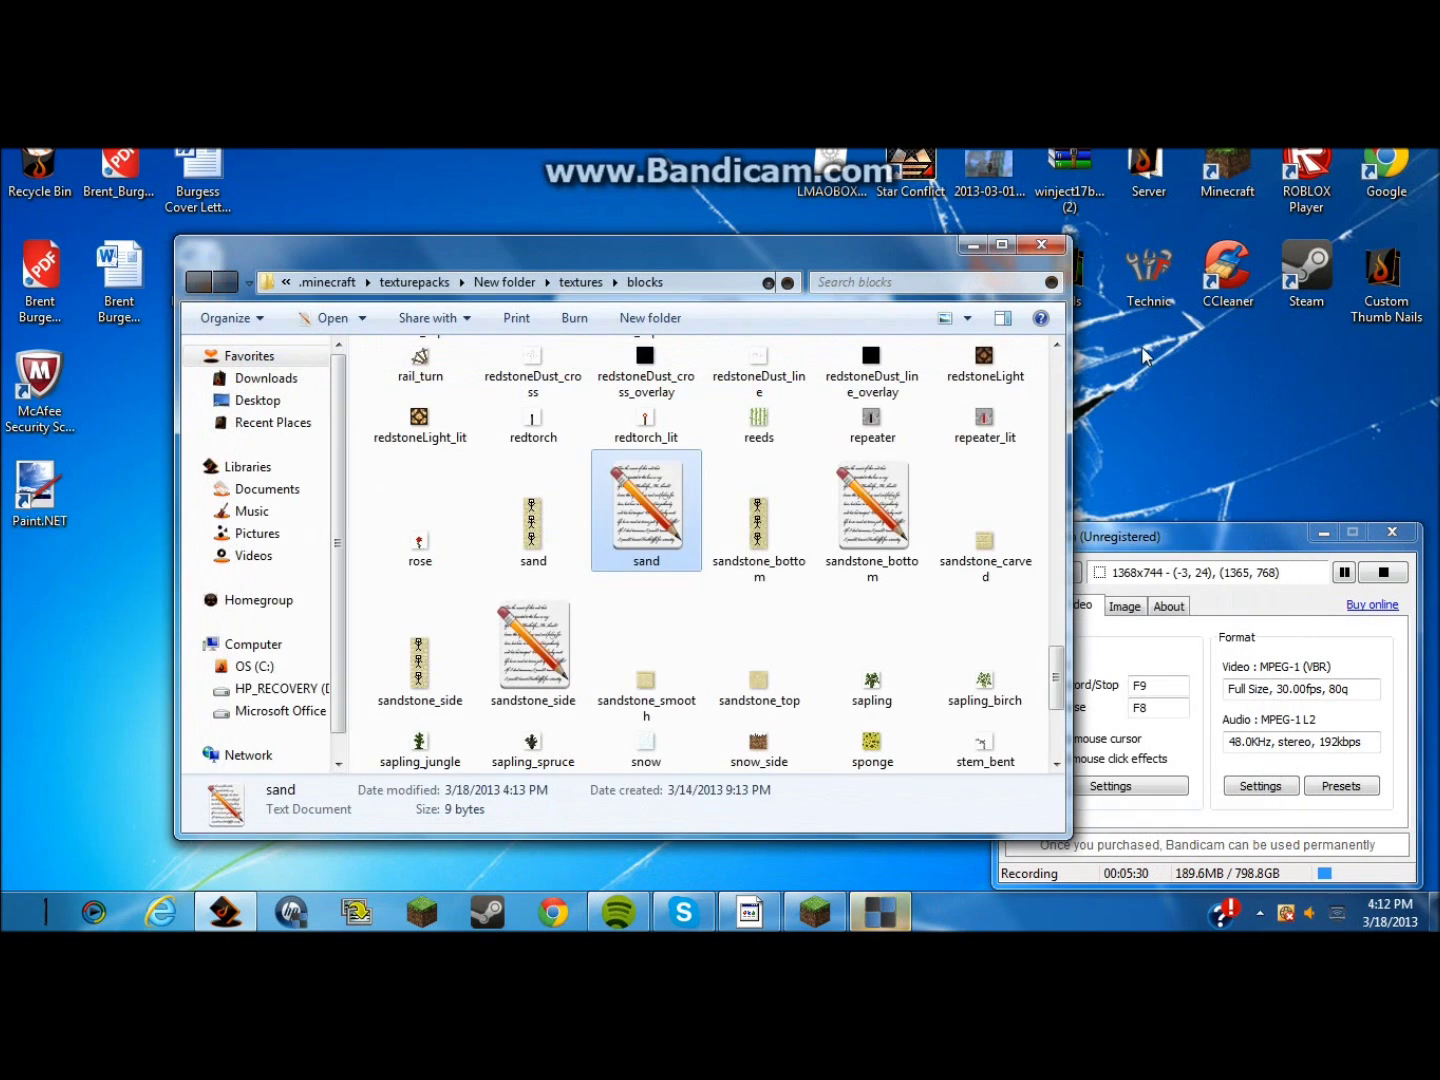
pyautogui.scroll(15, 614, 375)
pyautogui.scroll(3, 614, 375)
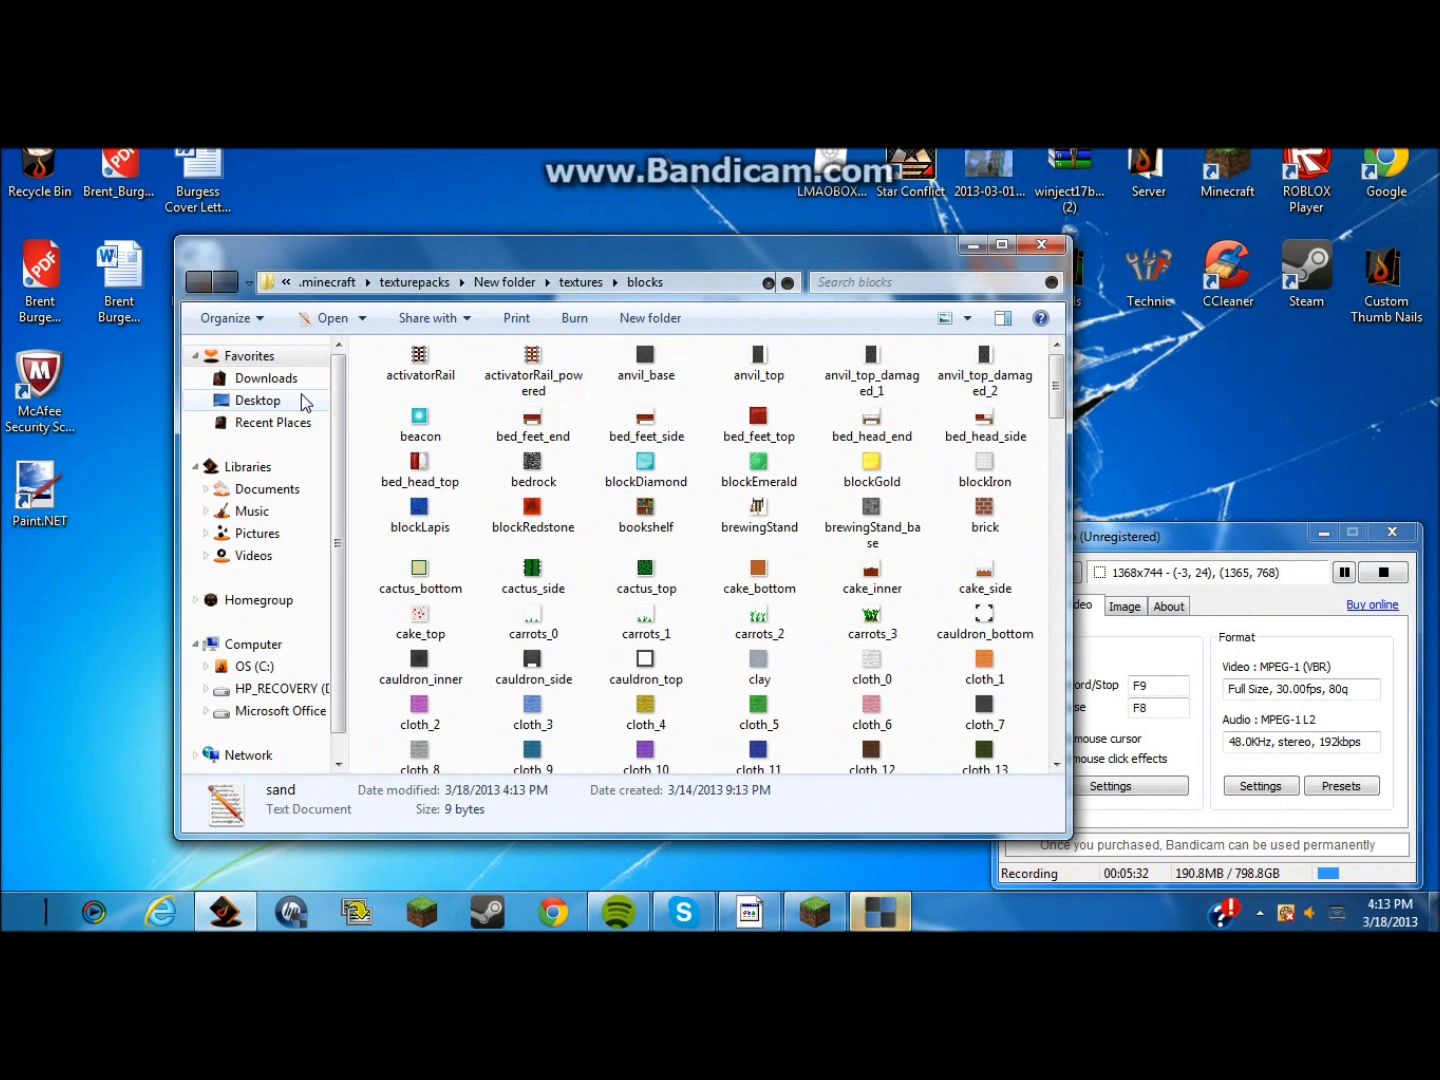
pyautogui.click(1041, 244)
# In Options > Texture Packs, switch to Default and back to New folder, then resume the world
pyautogui.click(815, 912)
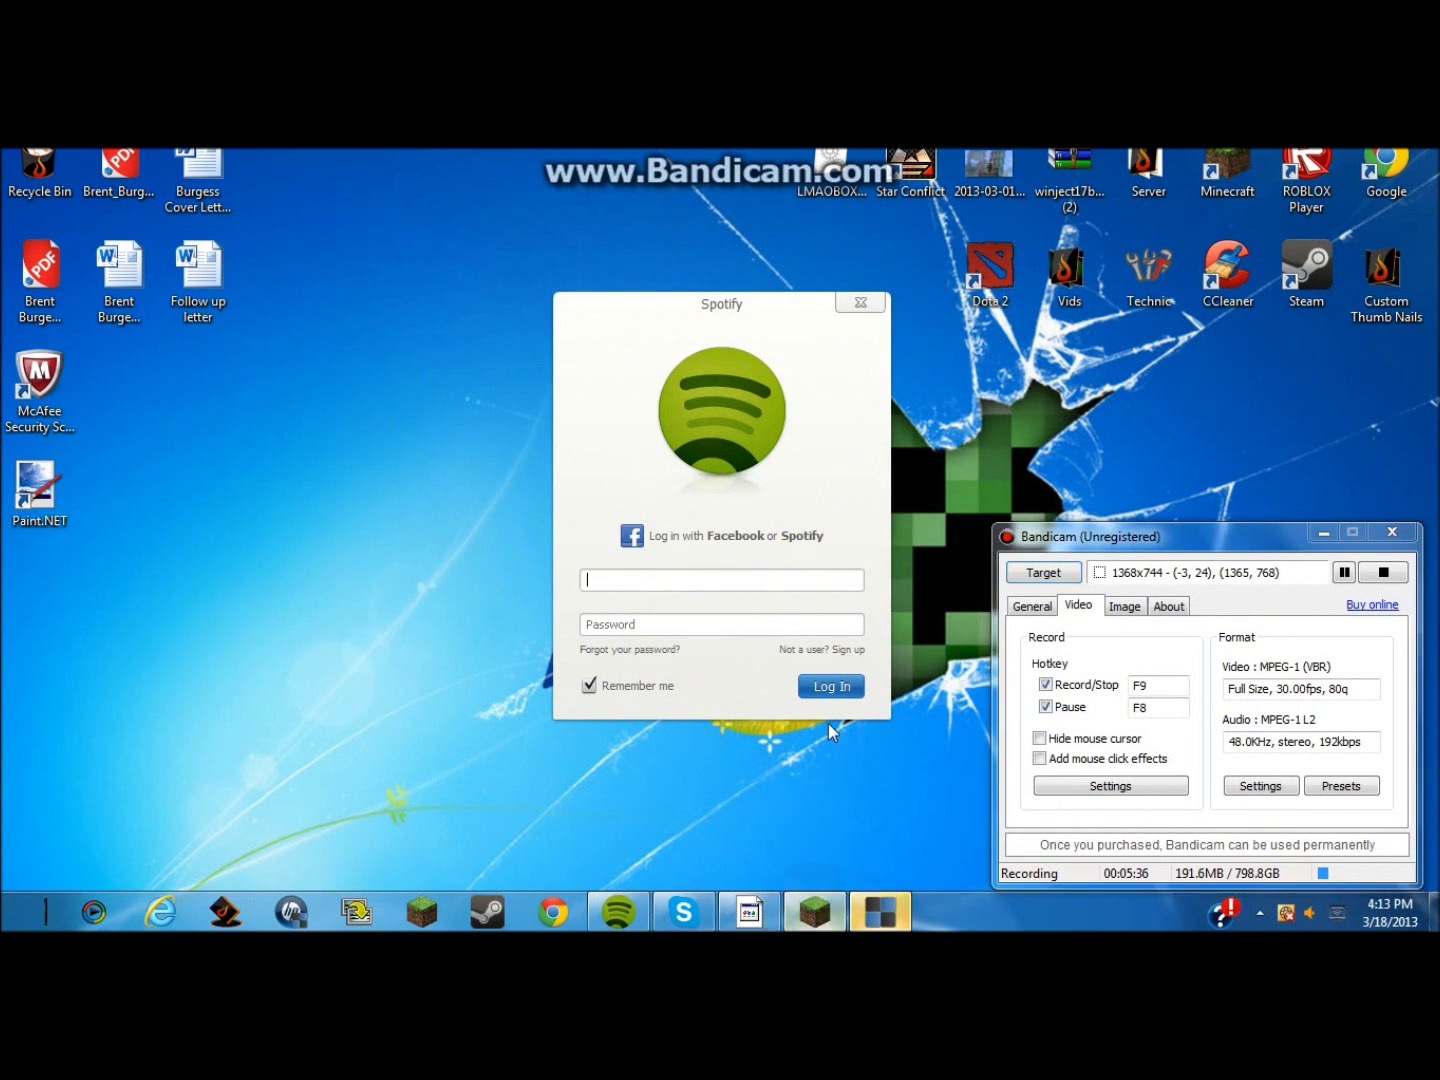
pyautogui.press('Escape')
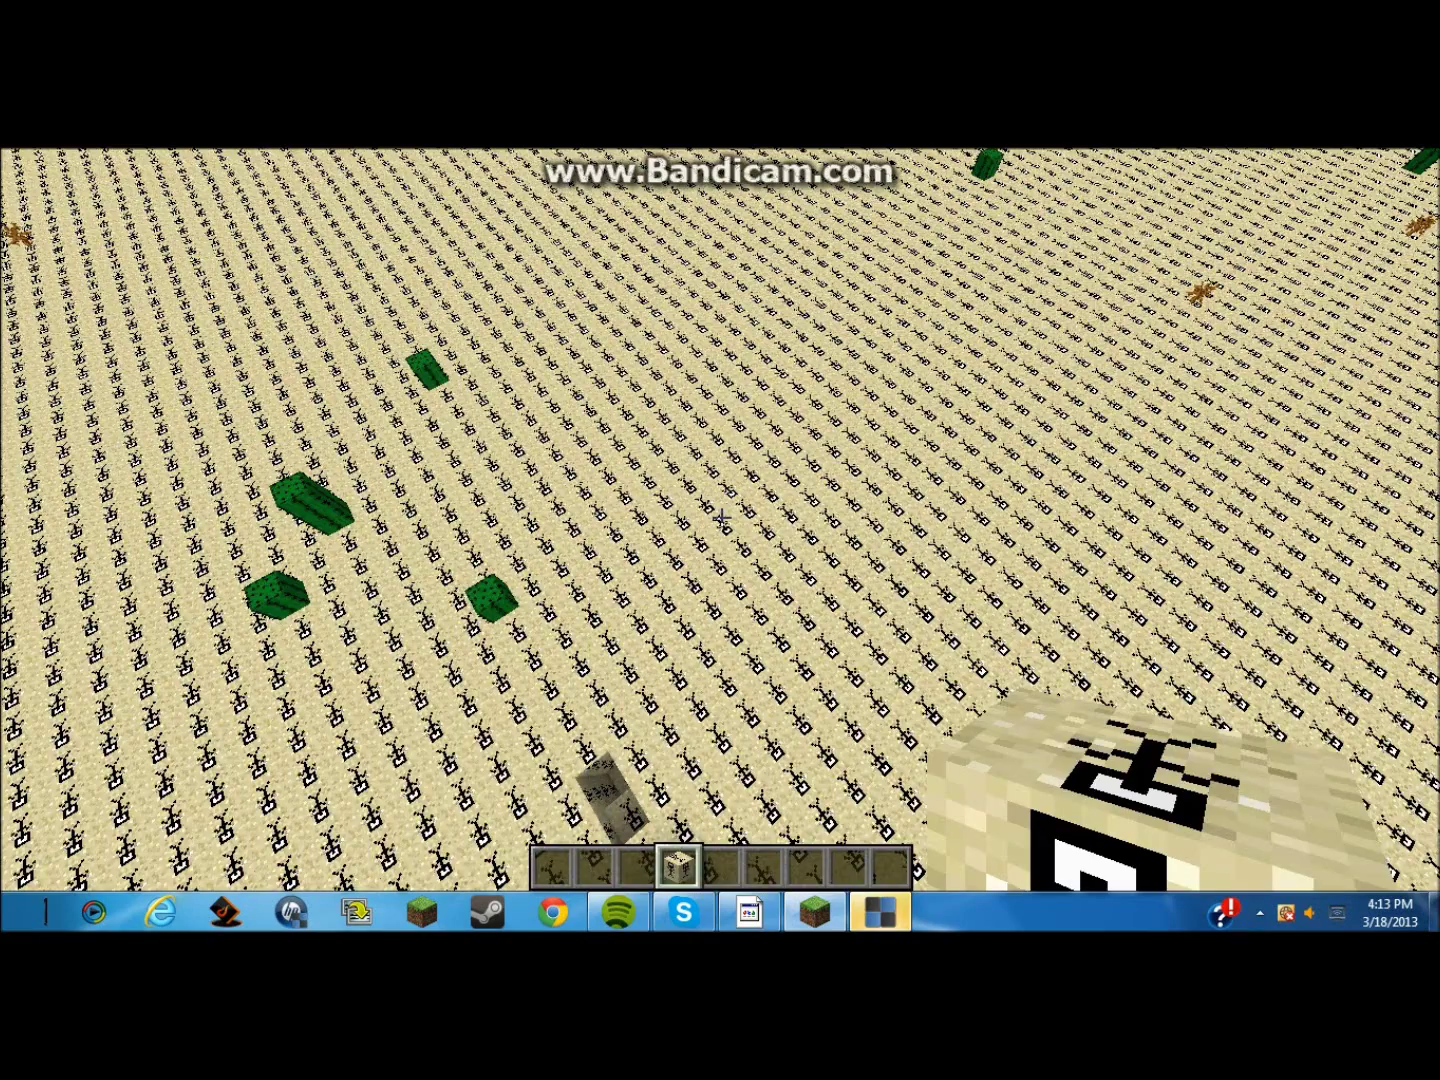
pyautogui.press('Escape')
pyautogui.click(631, 537)
pyautogui.click(612, 580)
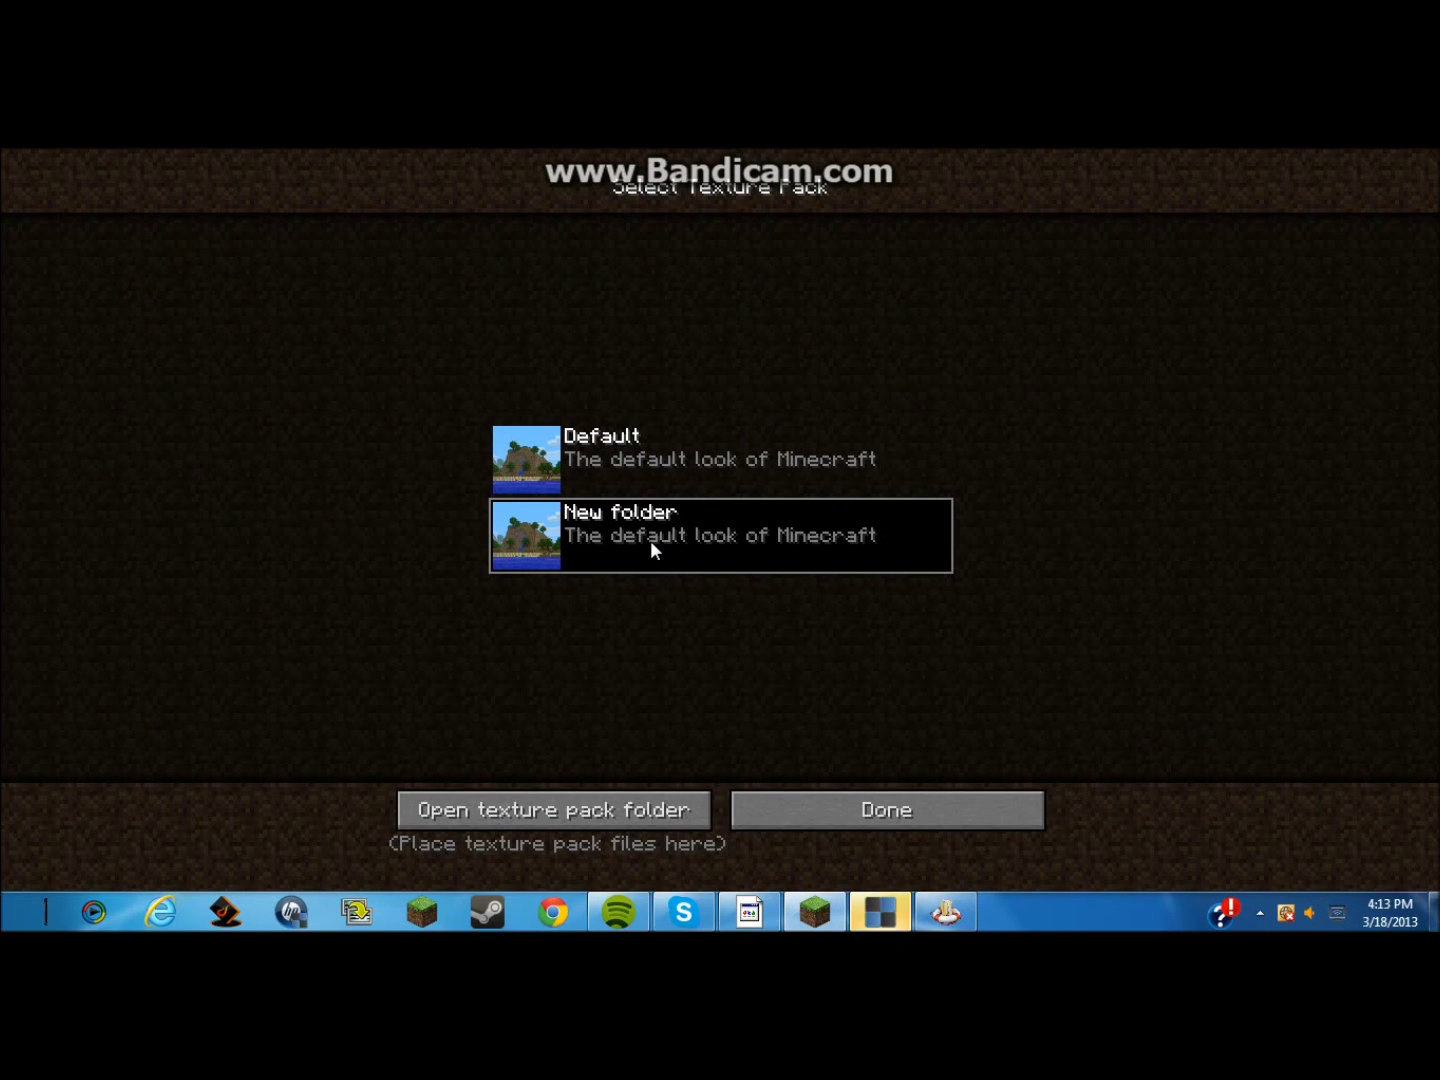
pyautogui.click(664, 481)
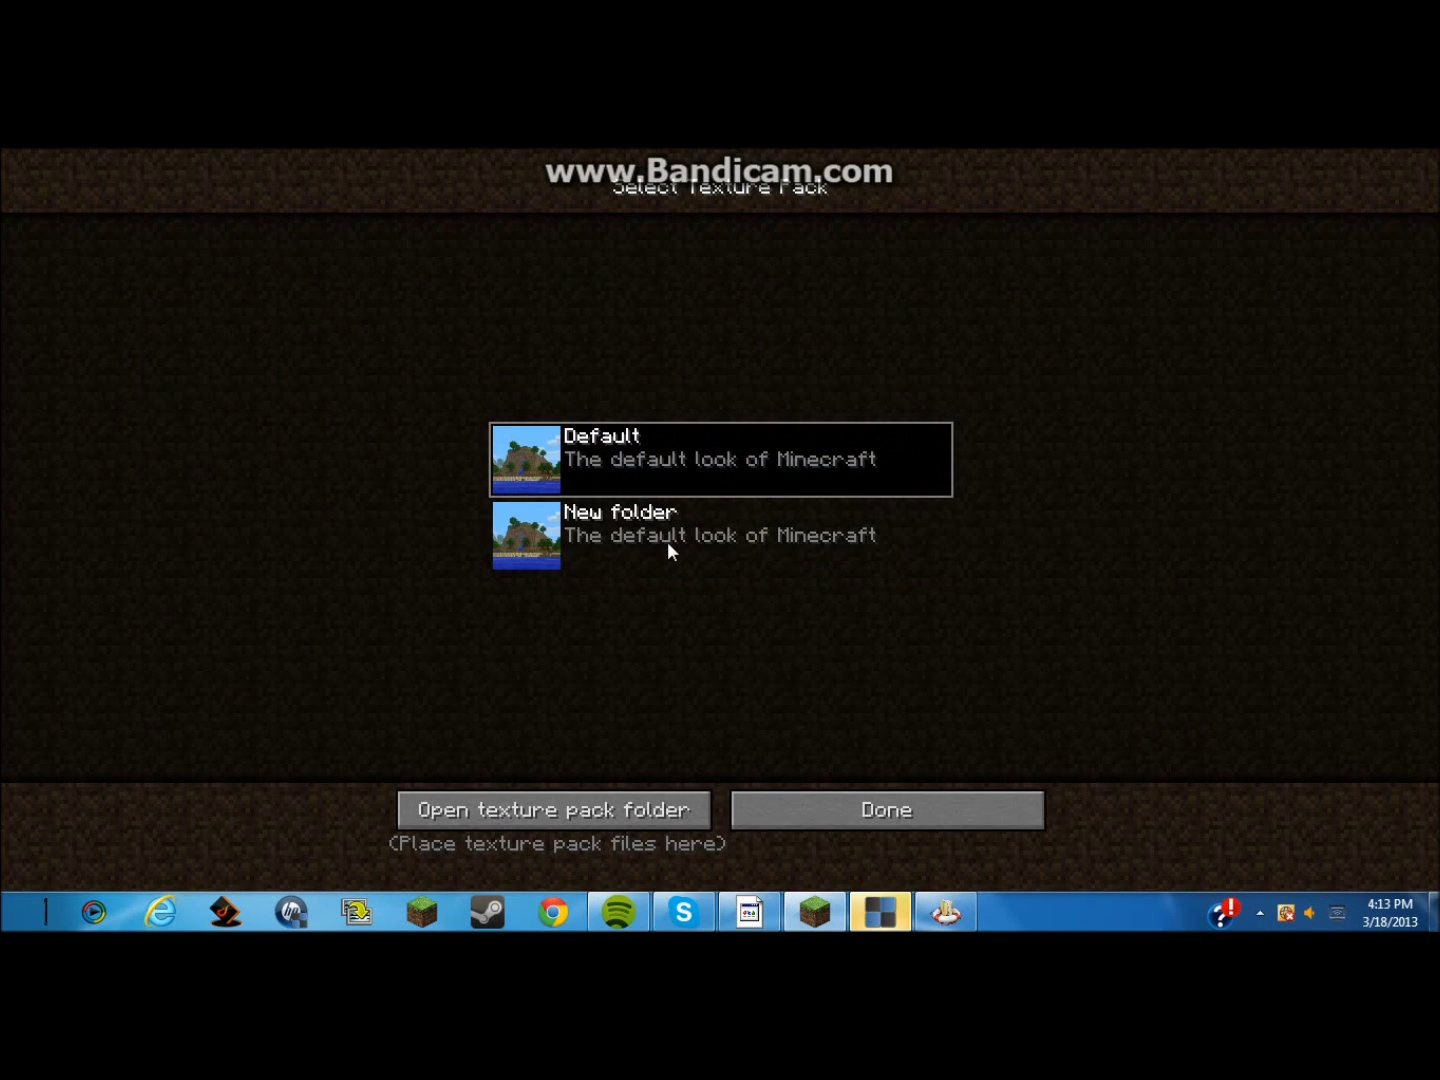
pyautogui.click(682, 525)
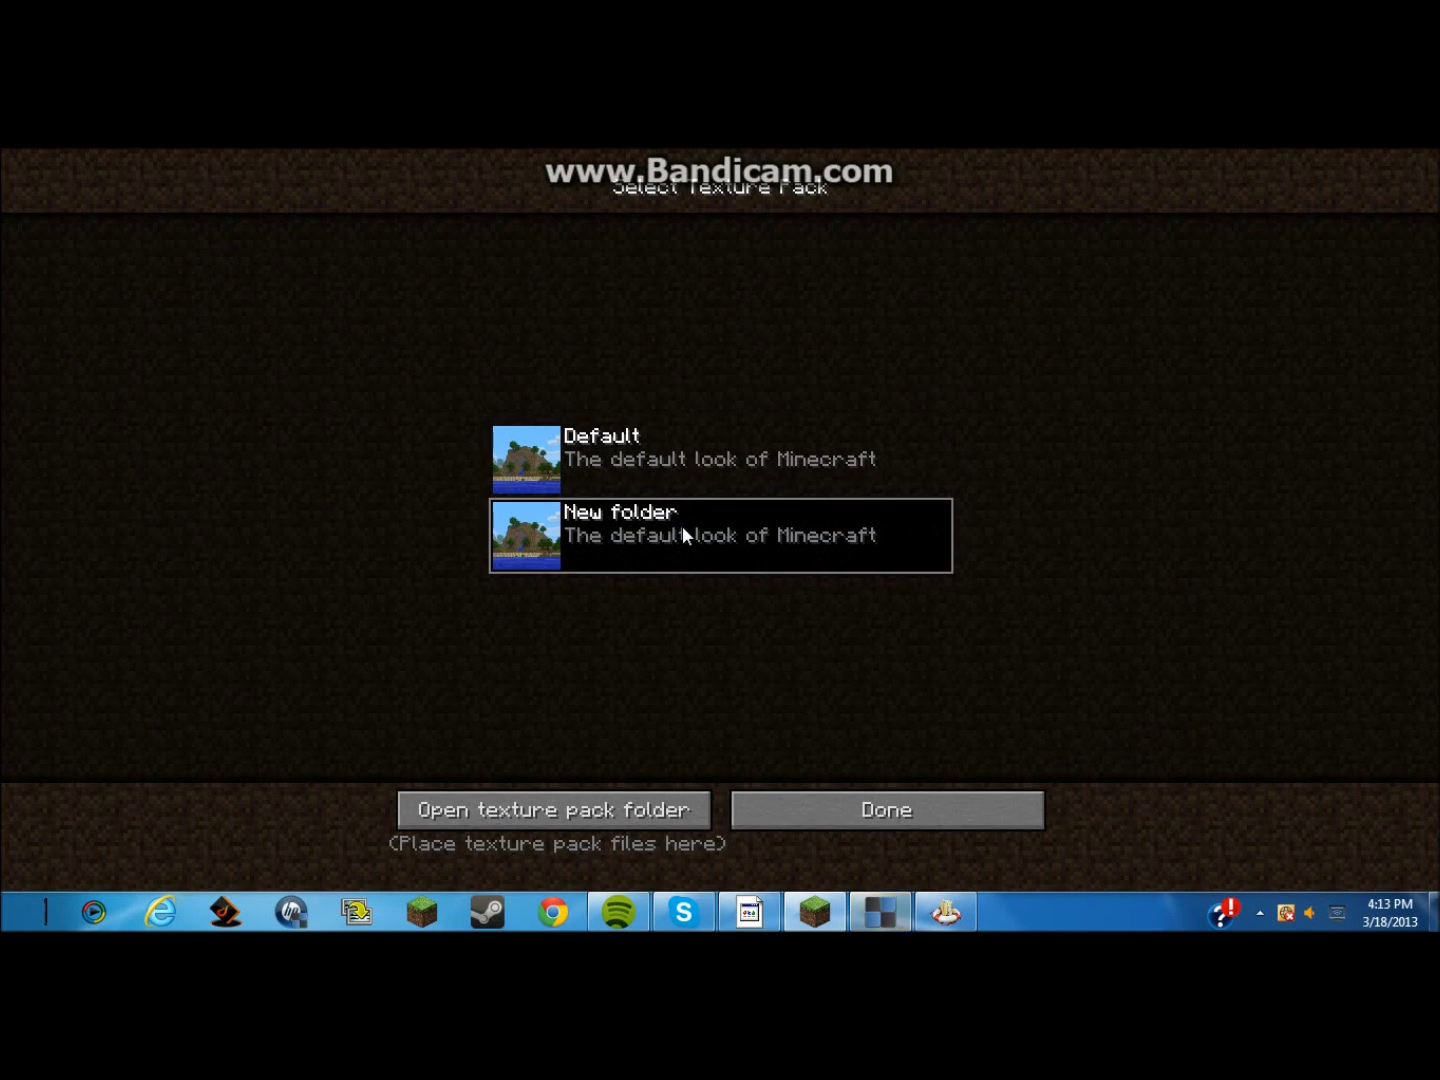
pyautogui.click(785, 812)
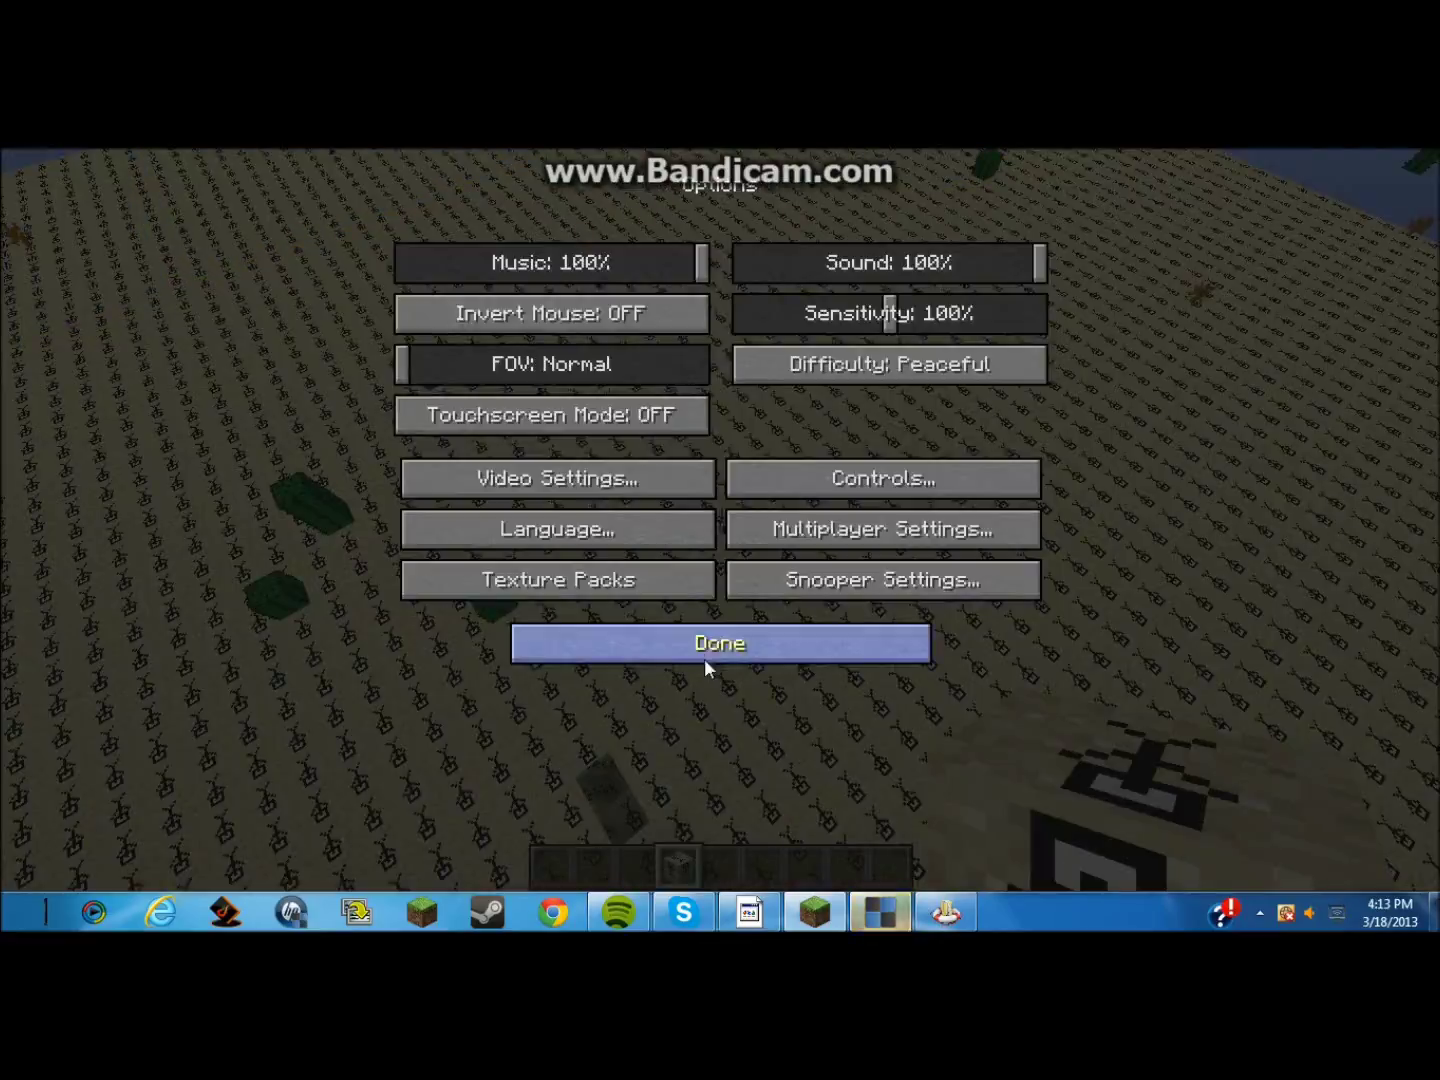
pyautogui.click(704, 655)
pyautogui.click(720, 369)
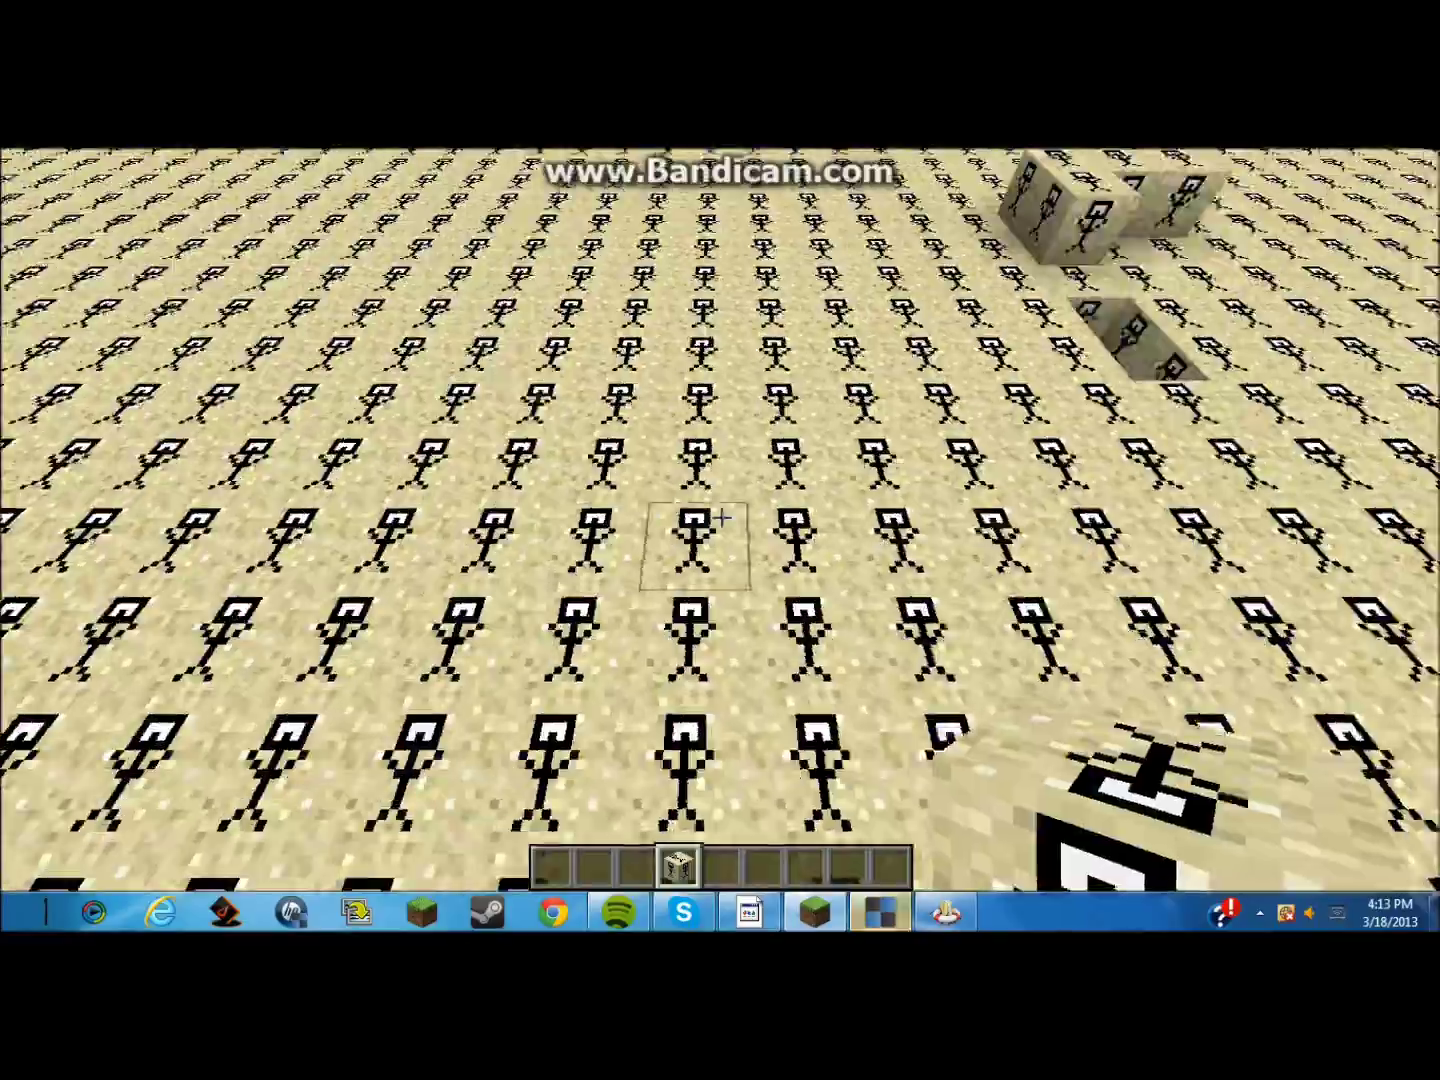
# Place and break several sand blocks to see the animated stick-figure texture
pyautogui.rightClick(720, 517)
pyautogui.rightClick(720, 517)
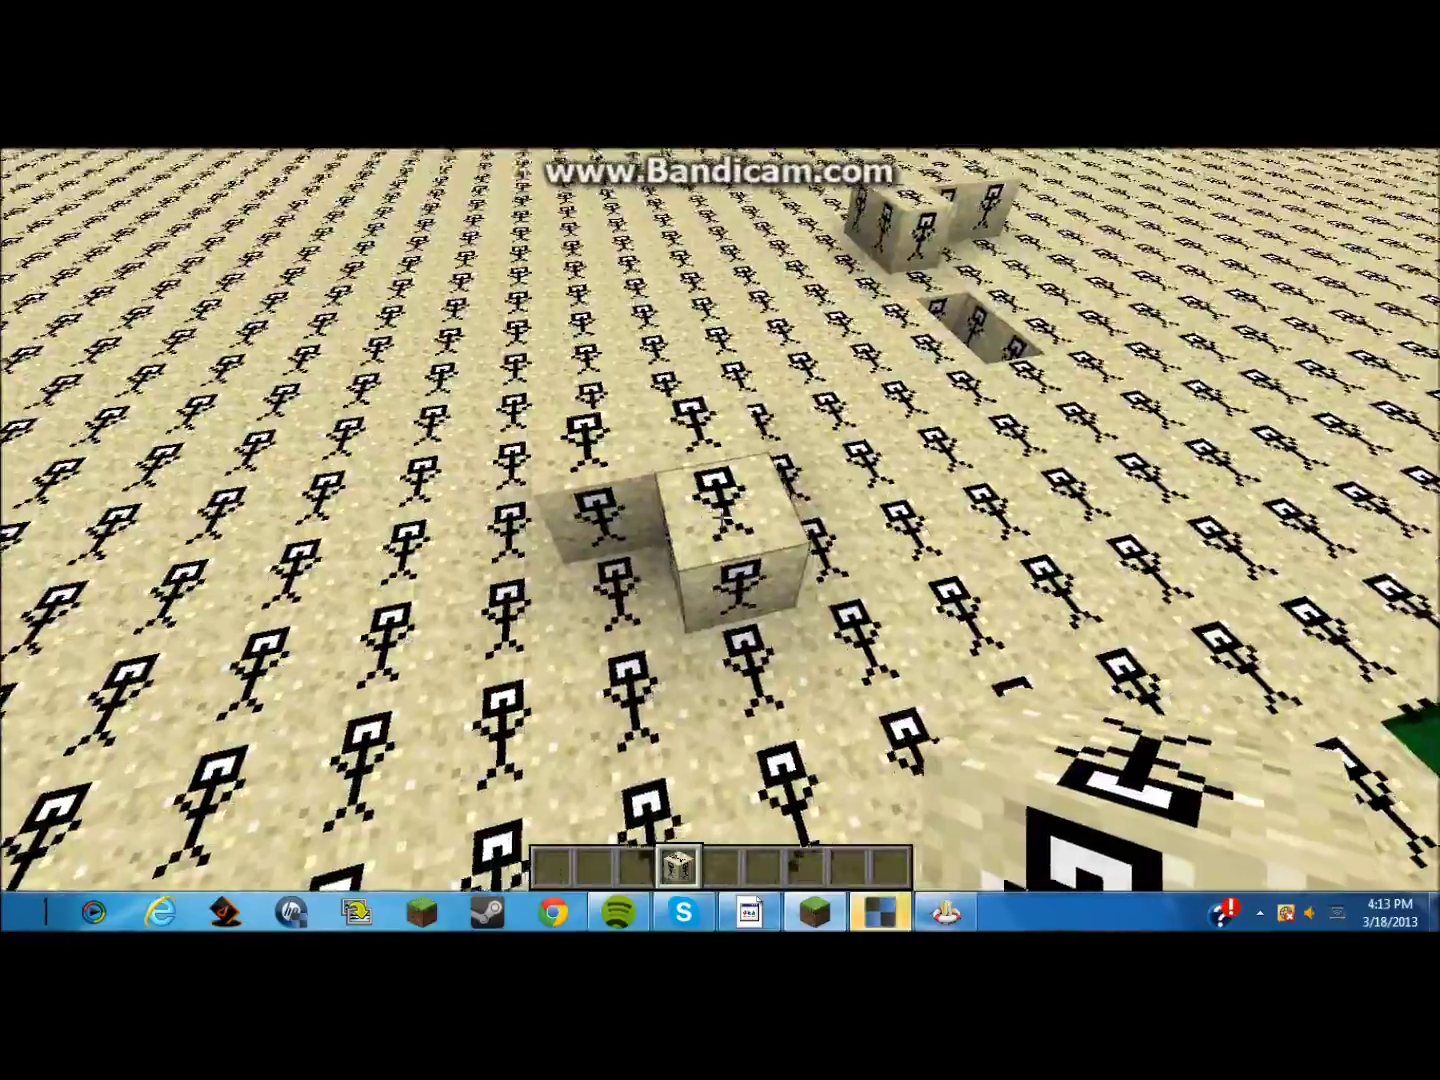
pyautogui.click(720, 517)
pyautogui.click(720, 517)
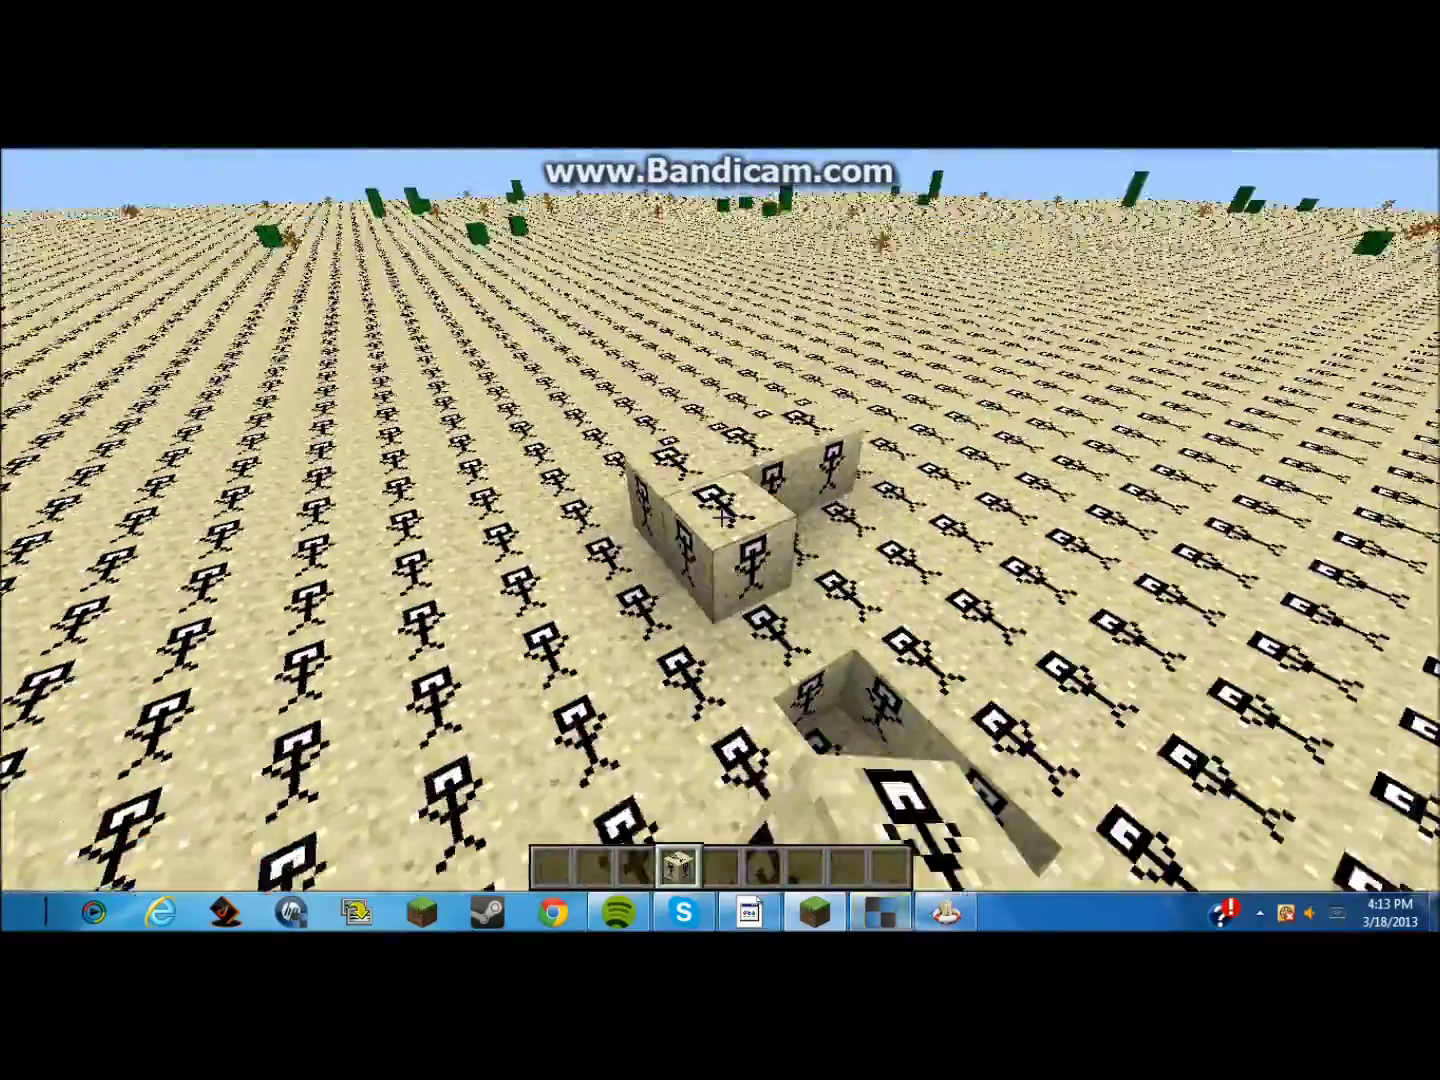
pyautogui.click(720, 517)
pyautogui.click(720, 517)
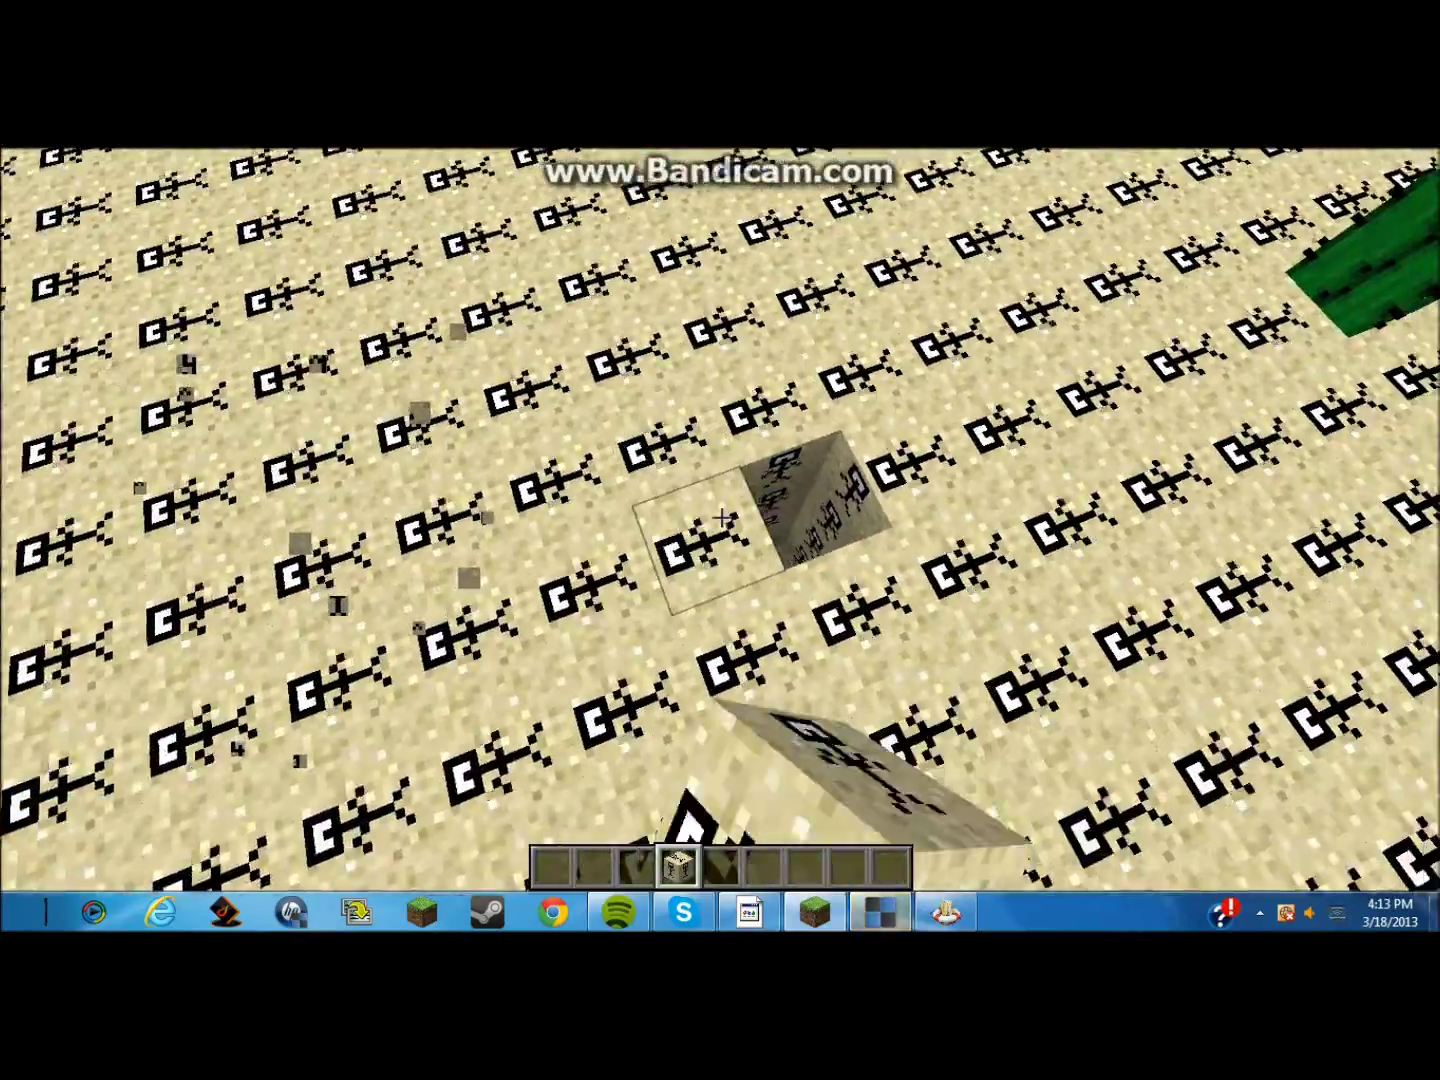
pyautogui.click(720, 517)
pyautogui.rightClick(720, 517)
pyautogui.click(720, 517)
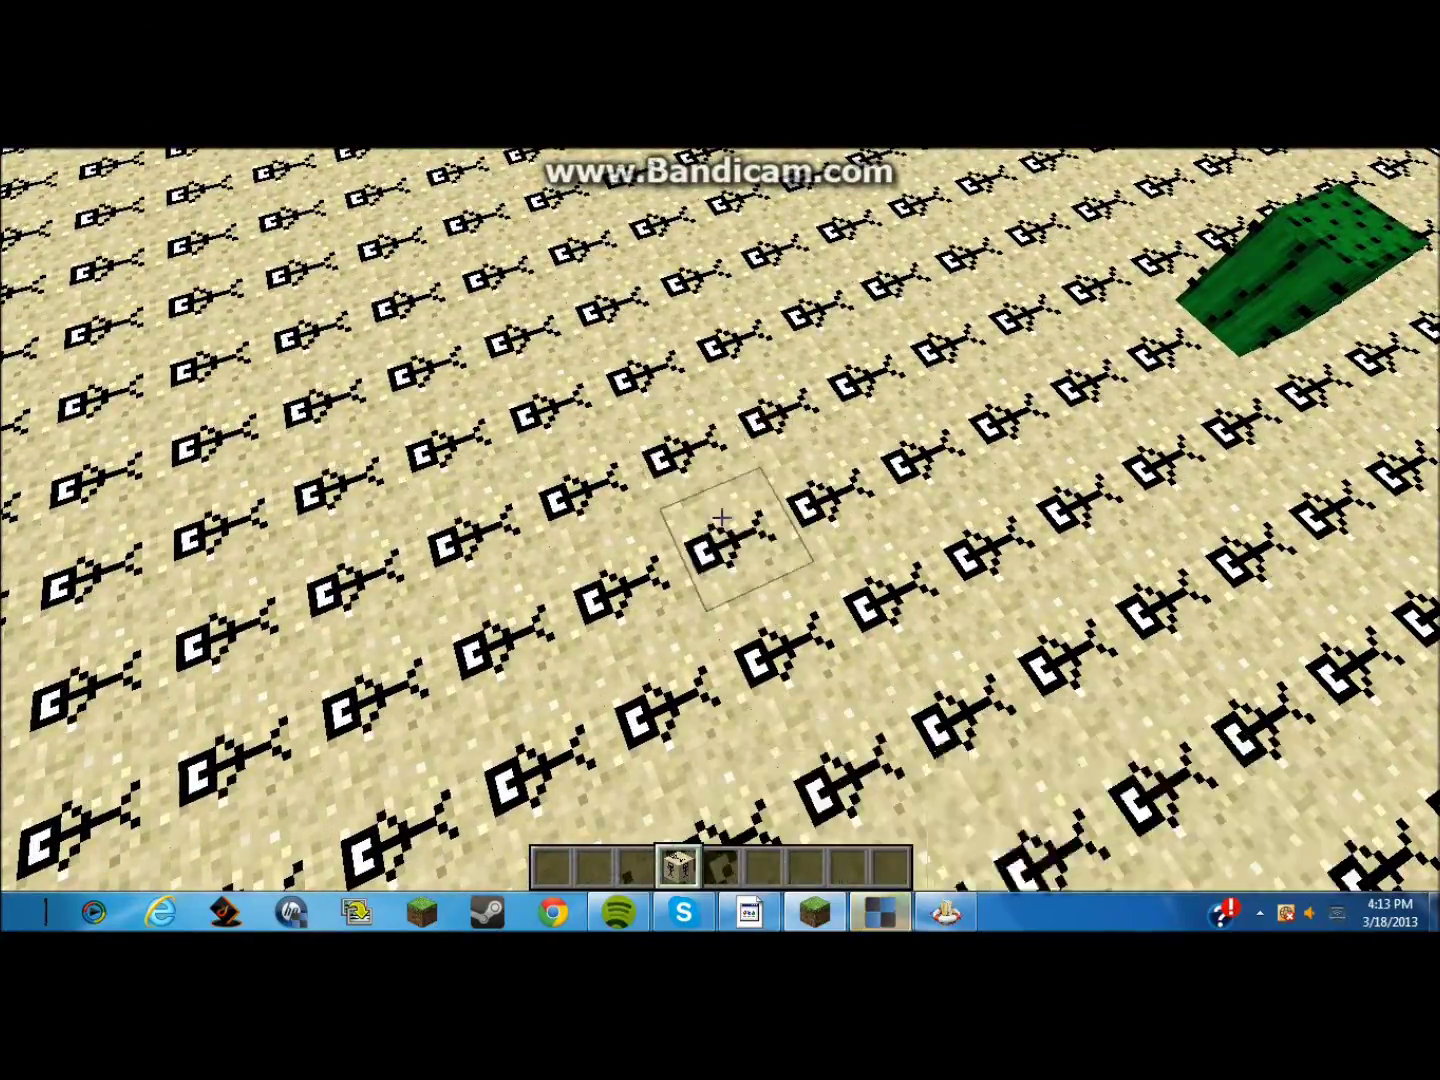
pyautogui.click(720, 517)
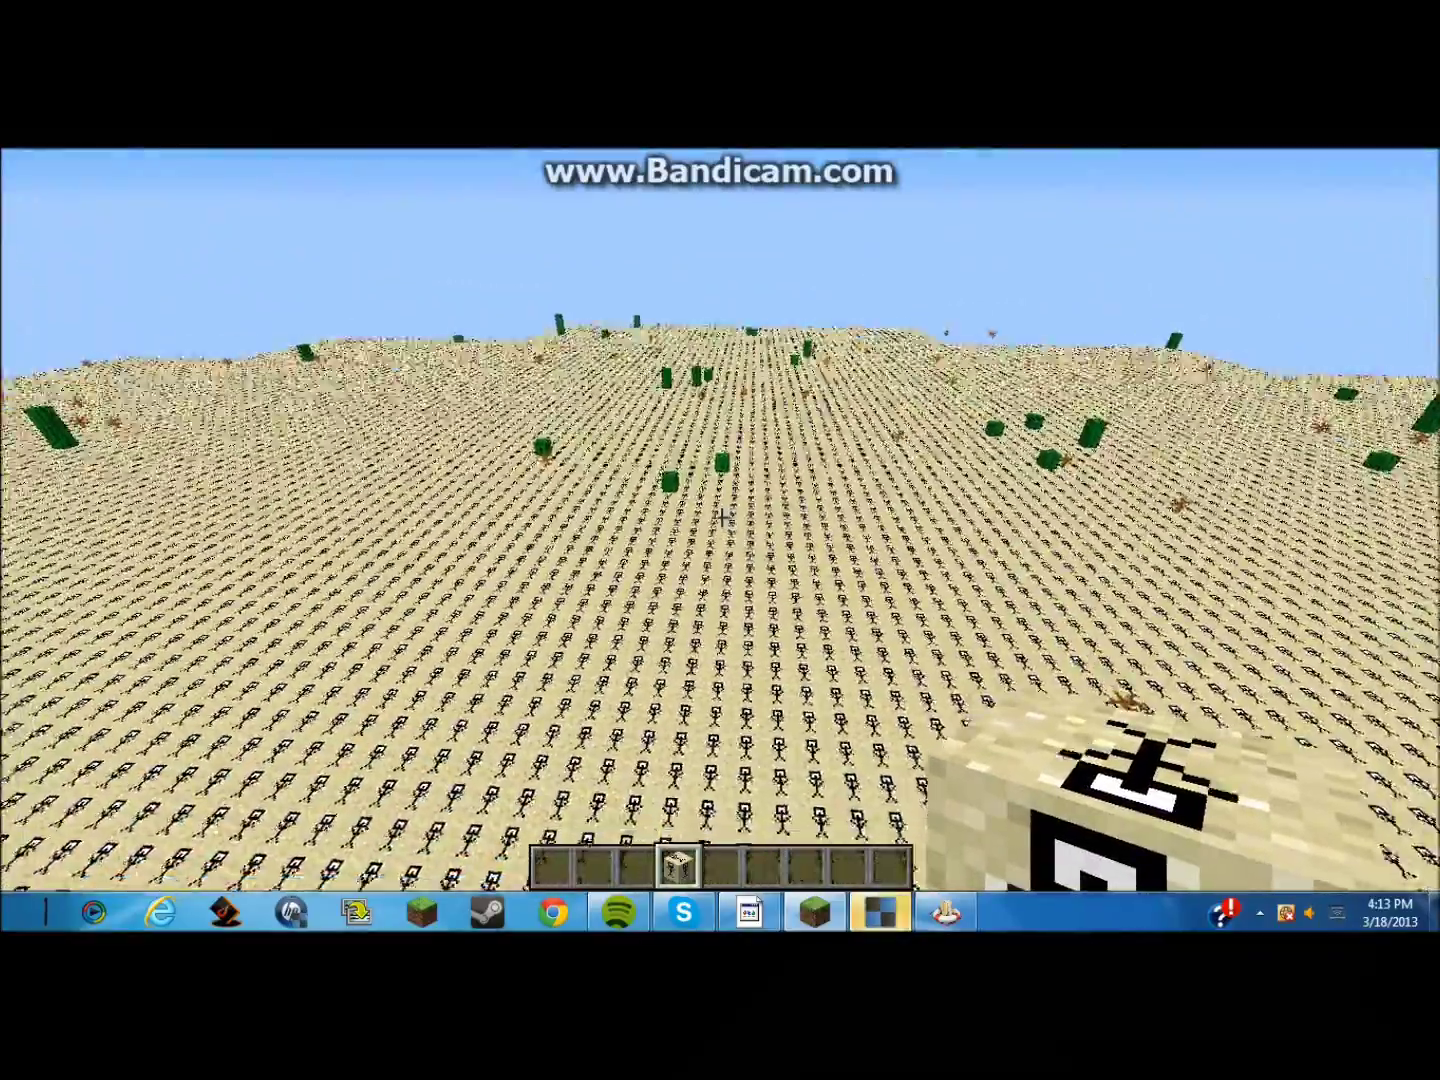
# Exit fullscreen with F11 so Minecraft runs in a smaller window
pyautogui.press('e')
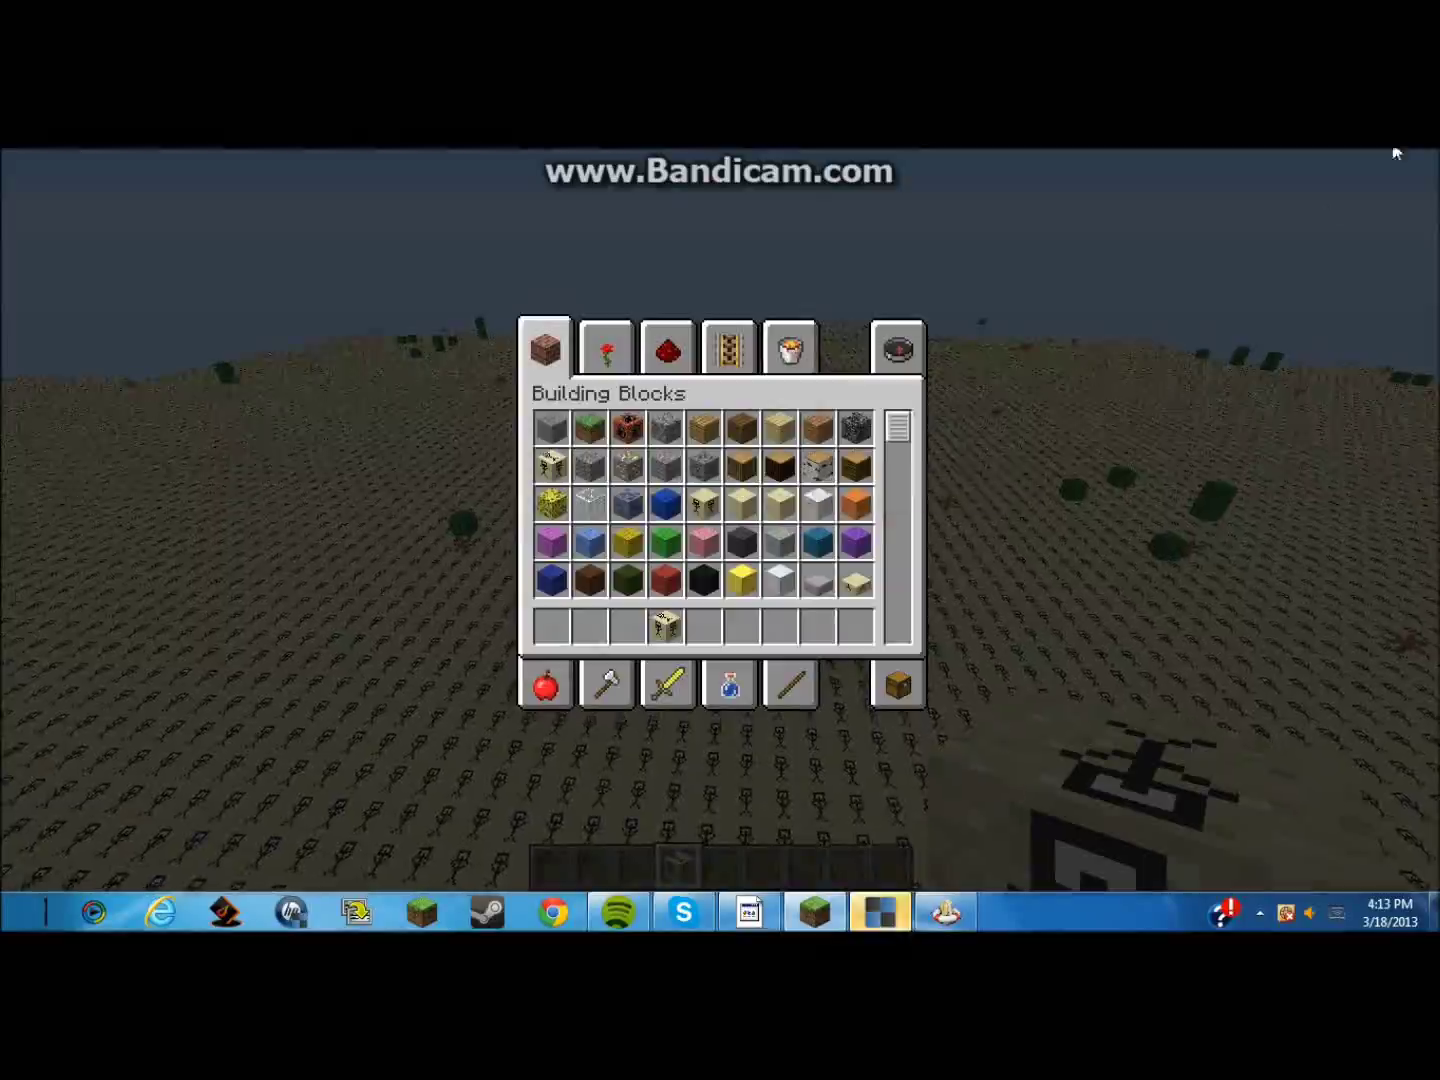
pyautogui.press('F11')
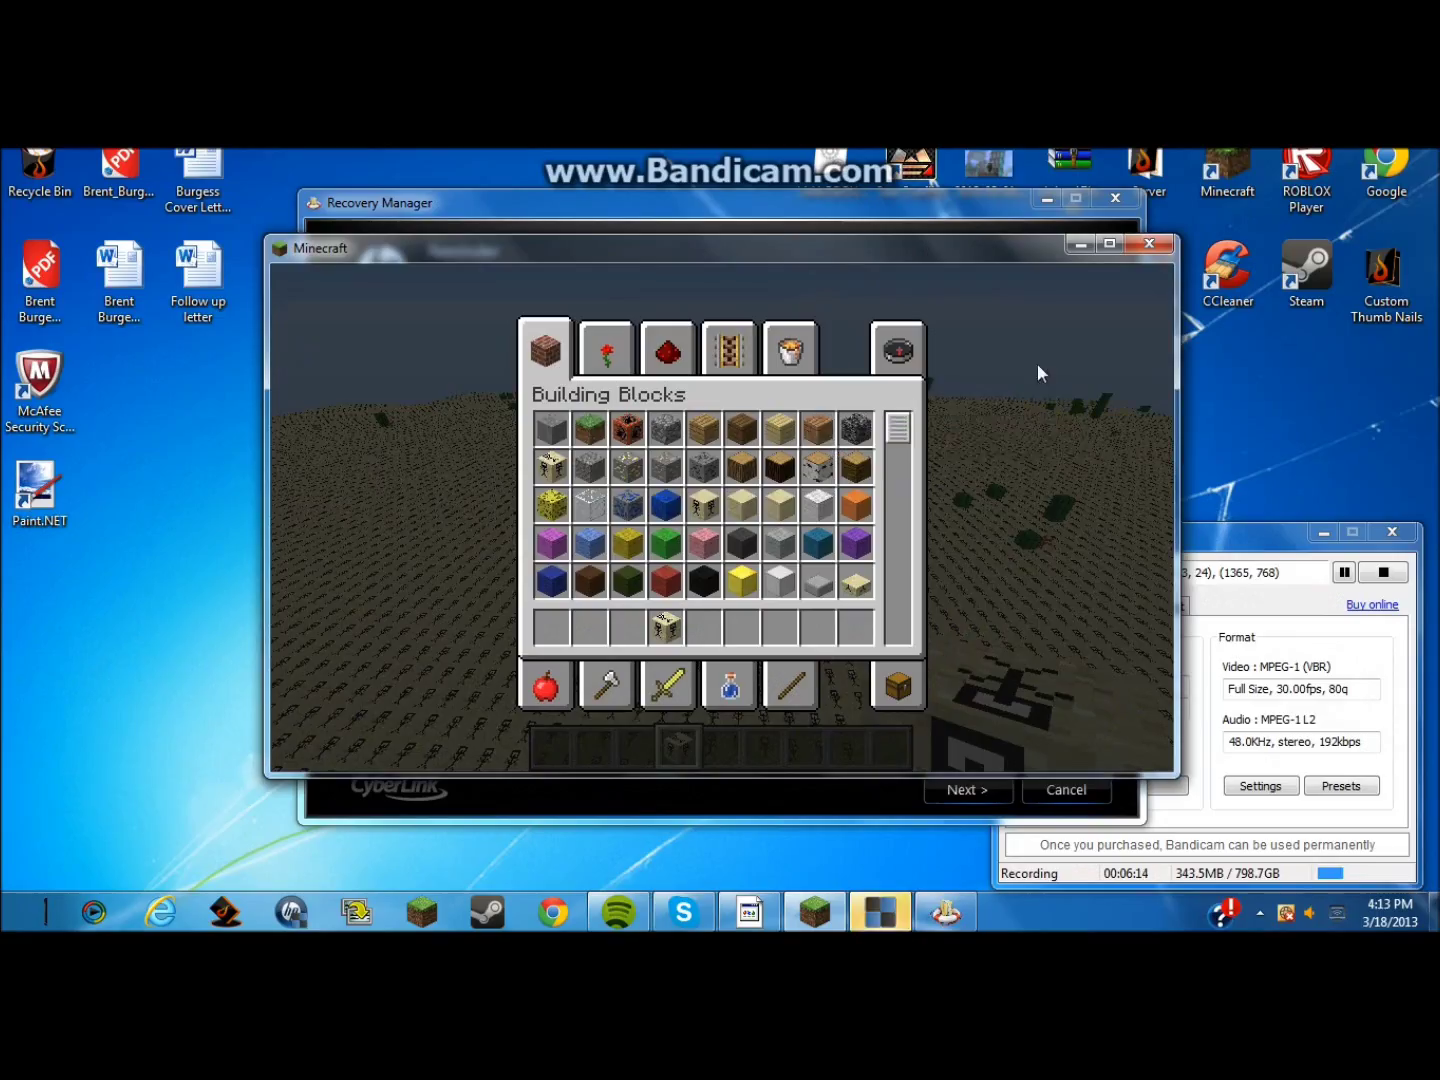
pyautogui.press('e')
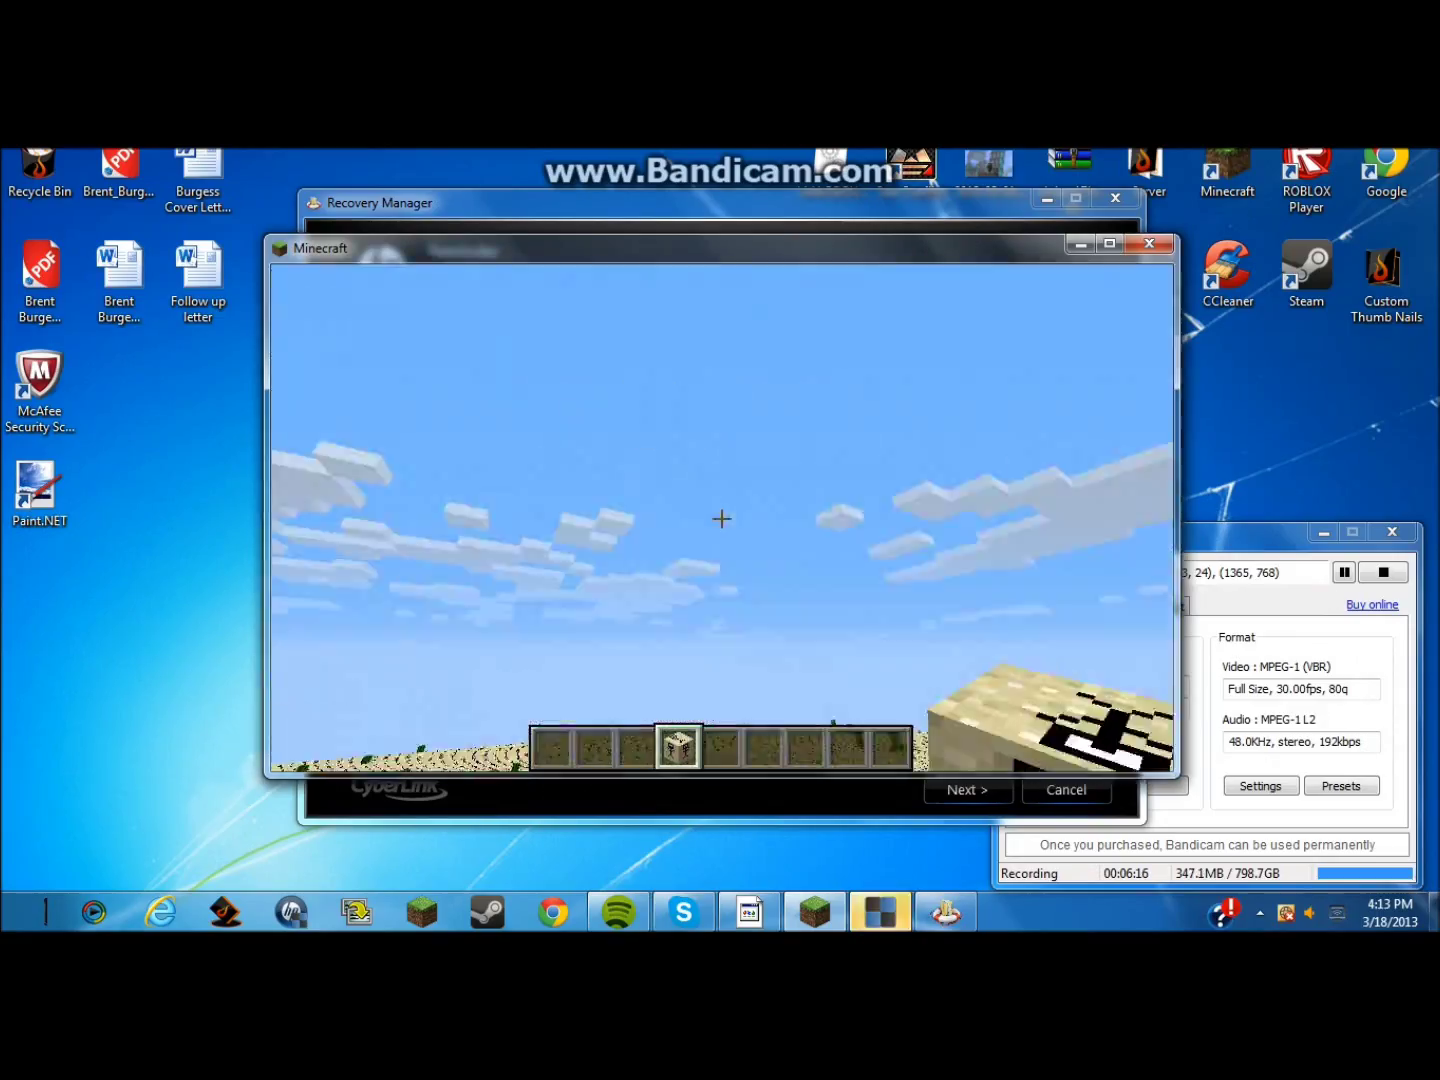